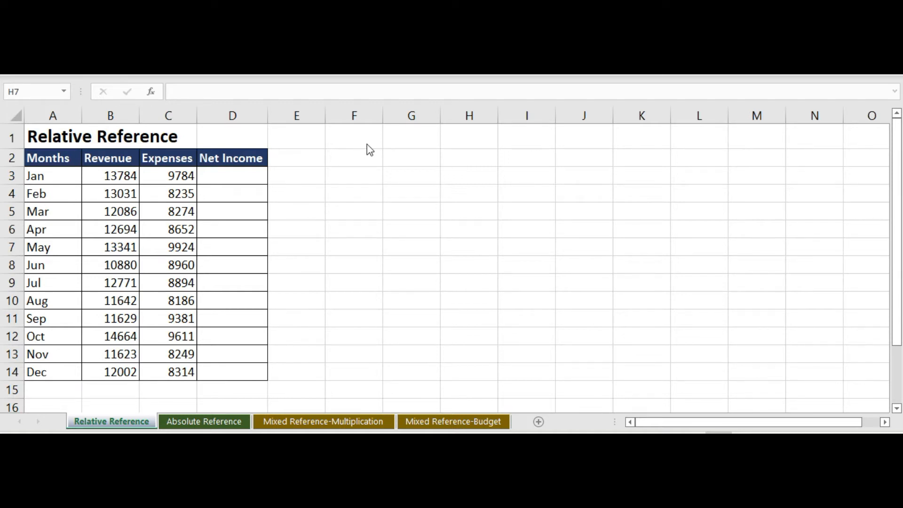
Step: Examine how the addresses of cells G1 and A1 combine their column letter and row number
{"action": "left_click", "coordinate": [399, 140]}
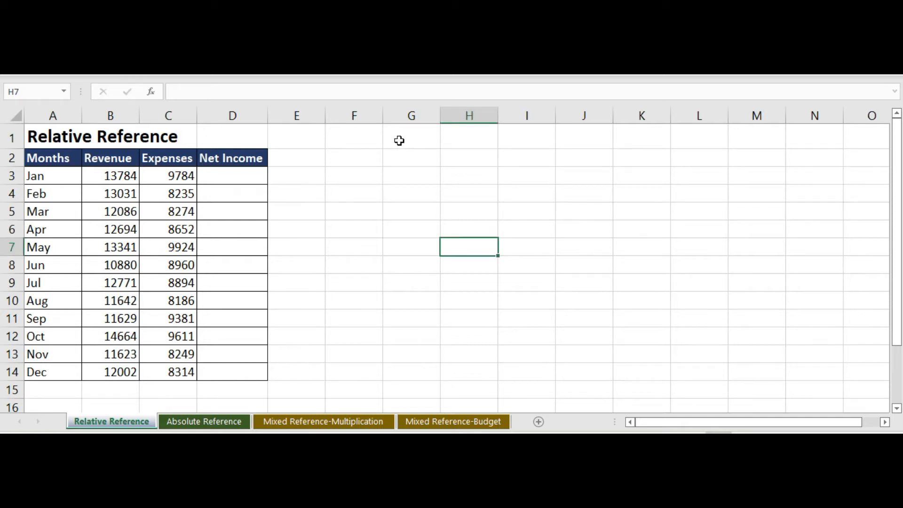
{"action": "left_click", "coordinate": [400, 140]}
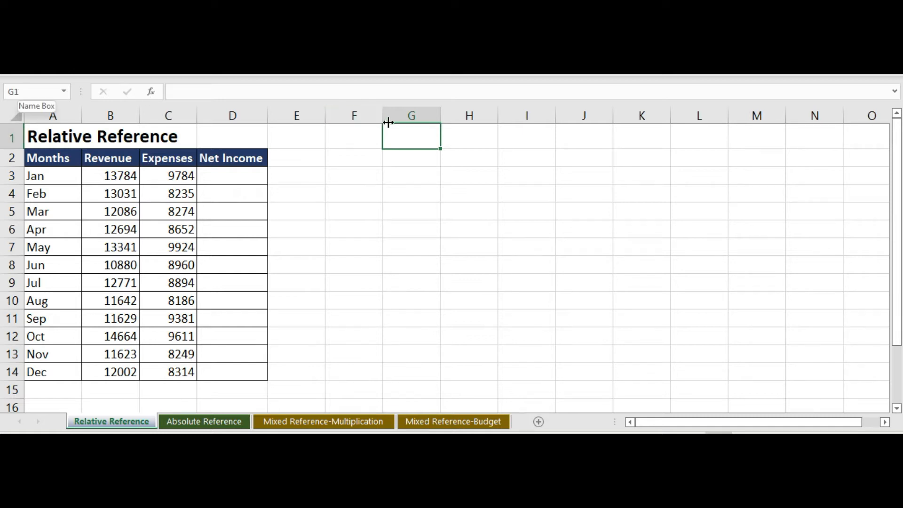
{"action": "left_click", "coordinate": [405, 115]}
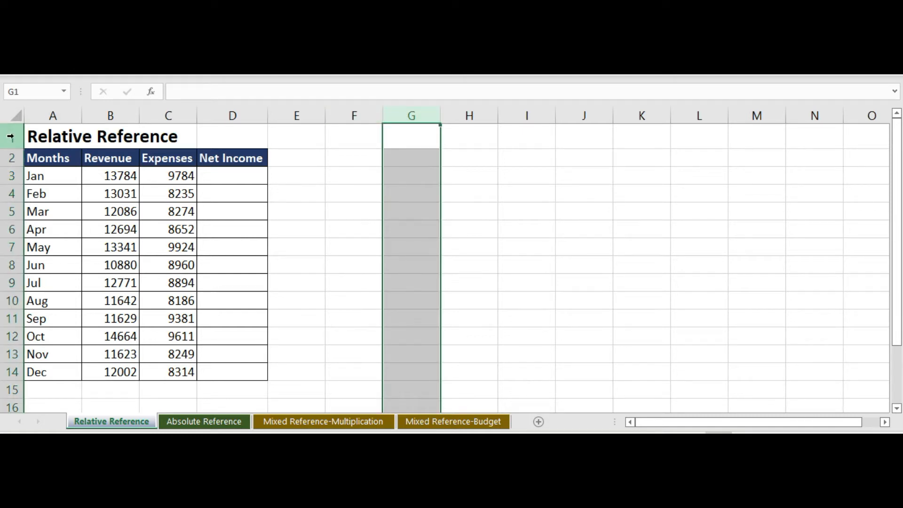
{"action": "left_click", "coordinate": [10, 136]}
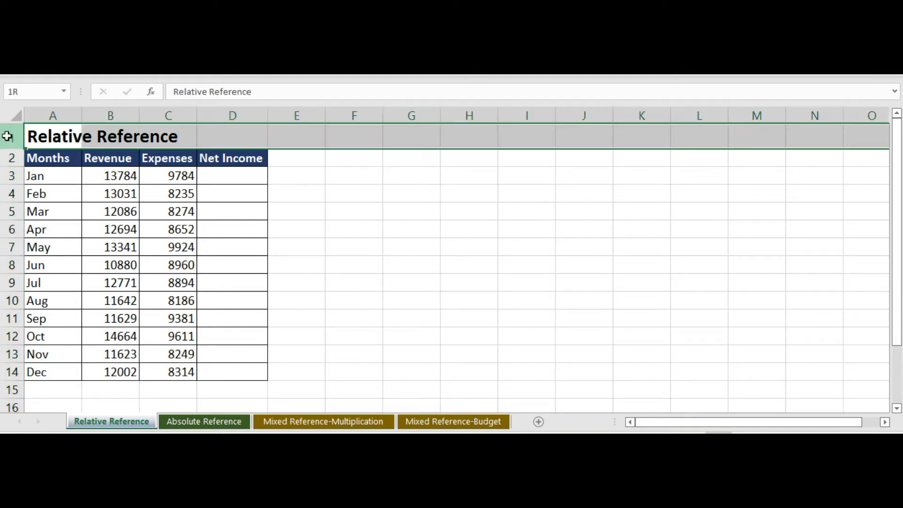
{"action": "left_click", "coordinate": [398, 136]}
{"action": "left_click", "coordinate": [57, 137]}
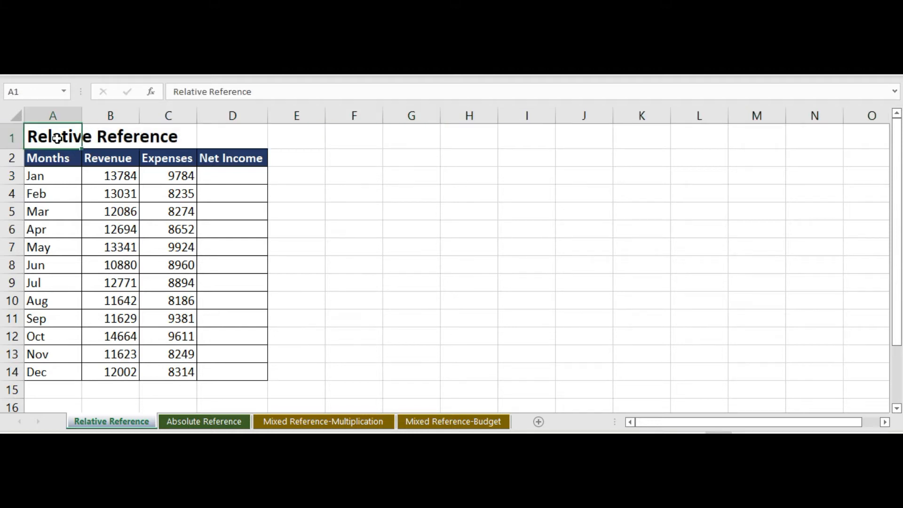
{"action": "left_click", "coordinate": [52, 113]}
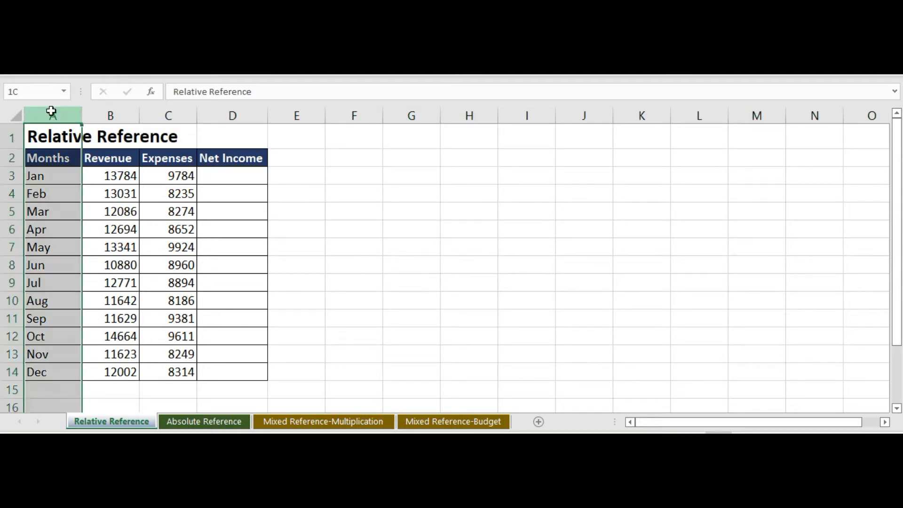
{"action": "left_click", "coordinate": [10, 136]}
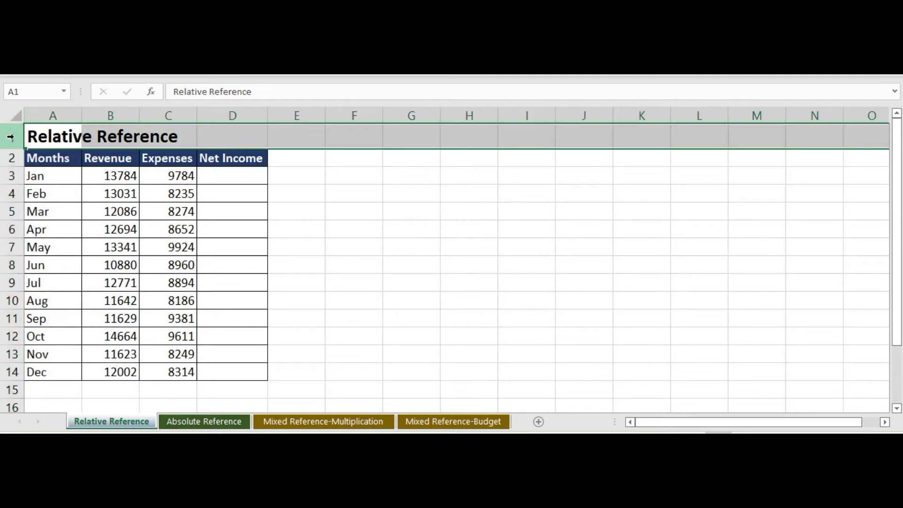
{"action": "left_click", "coordinate": [329, 180]}
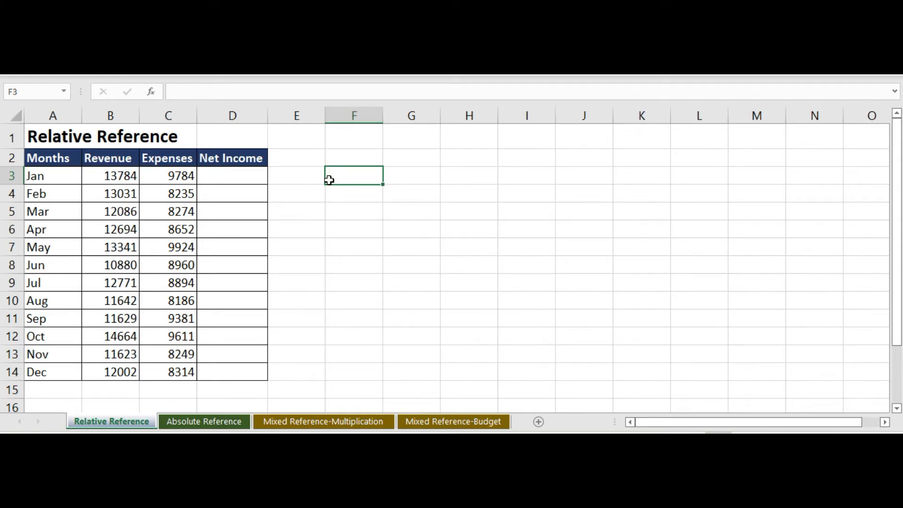
Step: Try subtracting January's expenses from its revenue with =B3-C3 in empty cell G3, and clear that cell again
{"action": "left_click", "coordinate": [123, 178]}
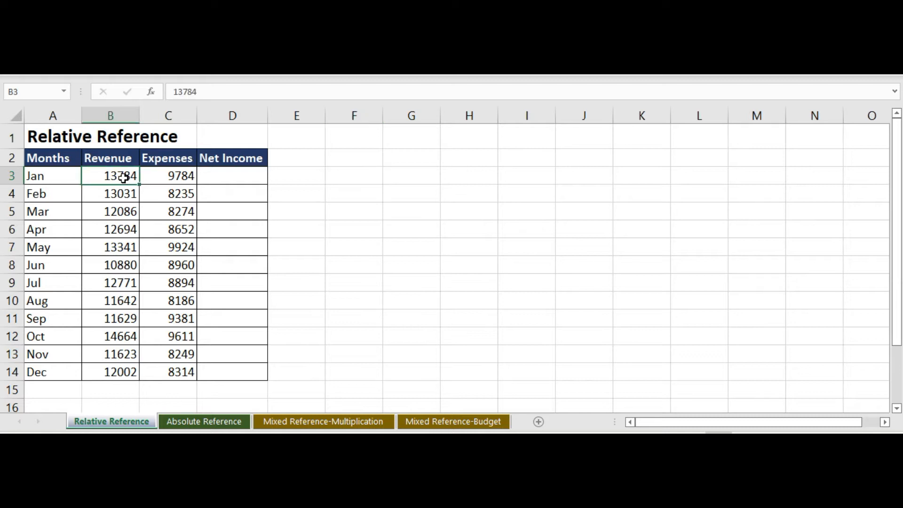
{"action": "left_click", "coordinate": [49, 177]}
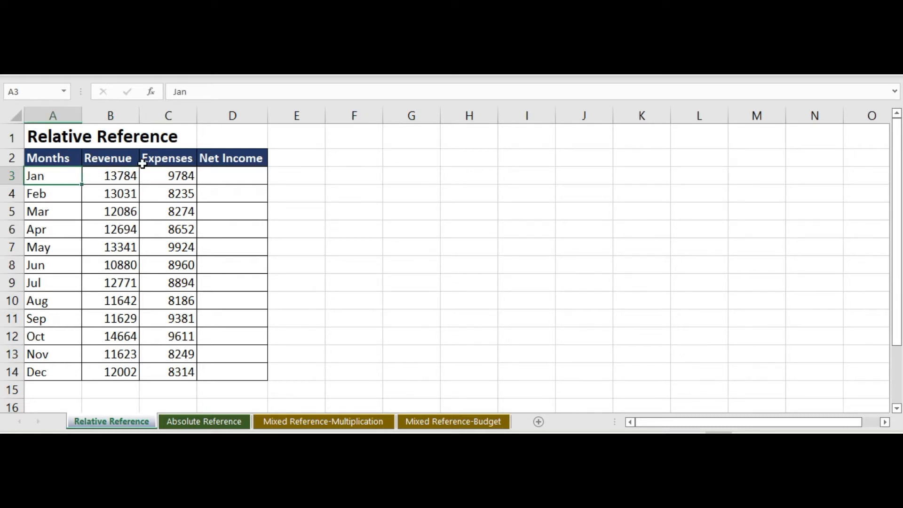
{"action": "left_click", "coordinate": [166, 177]}
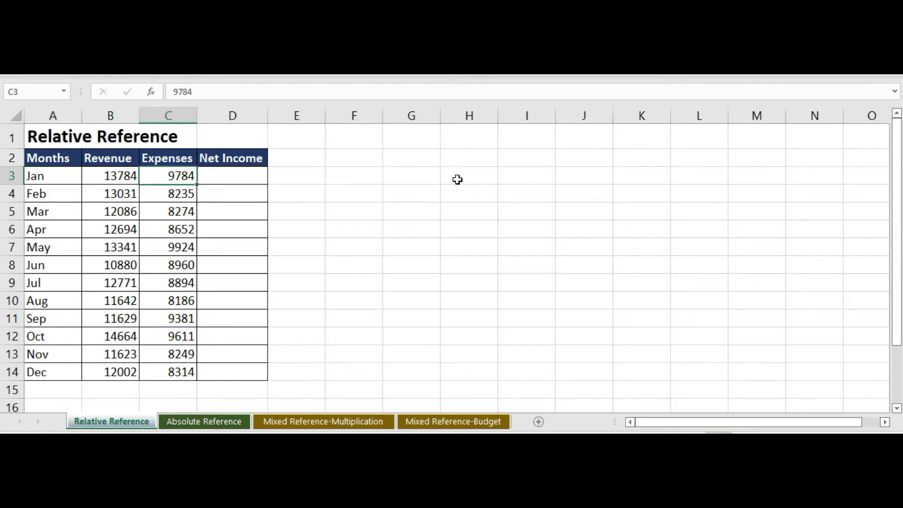
{"action": "left_click", "coordinate": [408, 177]}
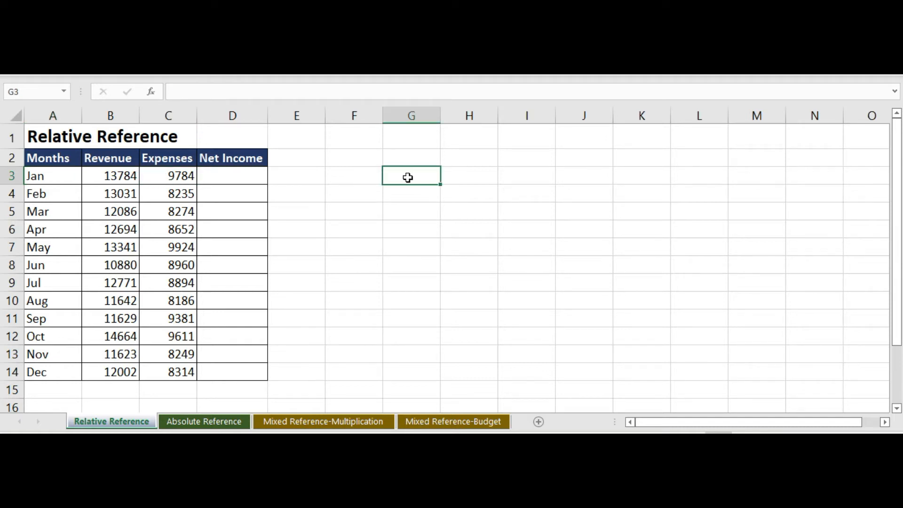
{"action": "type", "text": "="}
{"action": "left_click", "coordinate": [110, 176]}
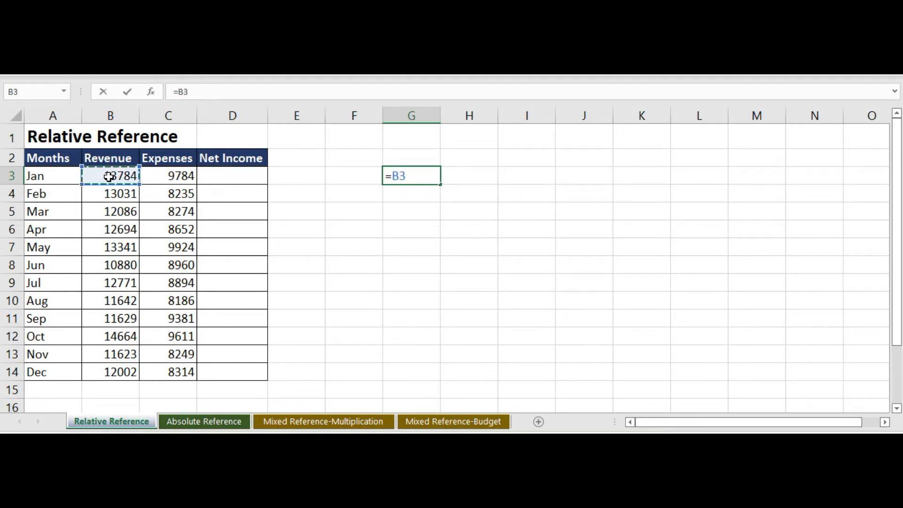
{"action": "type", "text": "-"}
{"action": "left_click", "coordinate": [179, 177]}
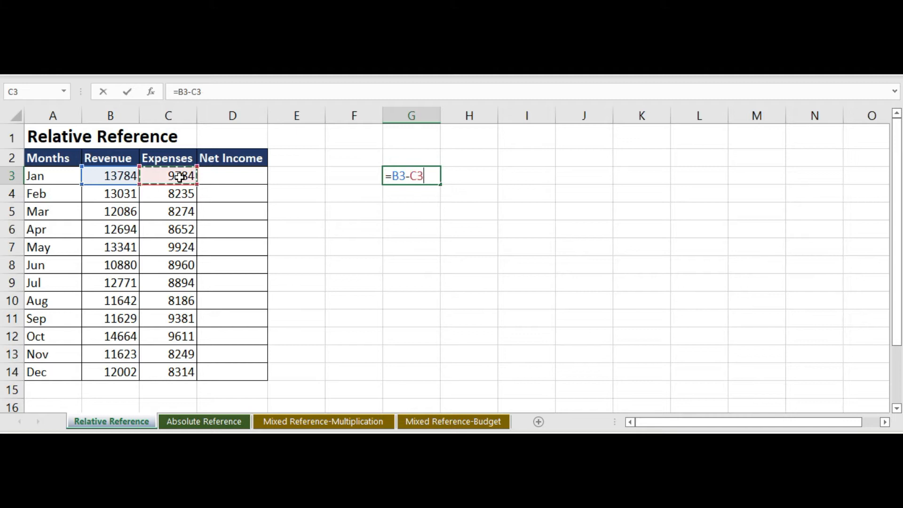
{"action": "key", "text": "Return"}
{"action": "left_click", "coordinate": [412, 174]}
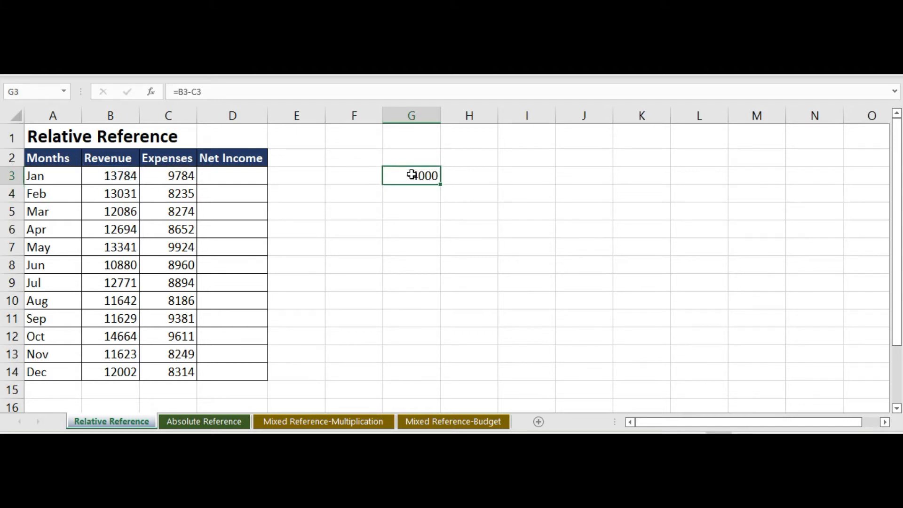
{"action": "key", "text": "Delete"}
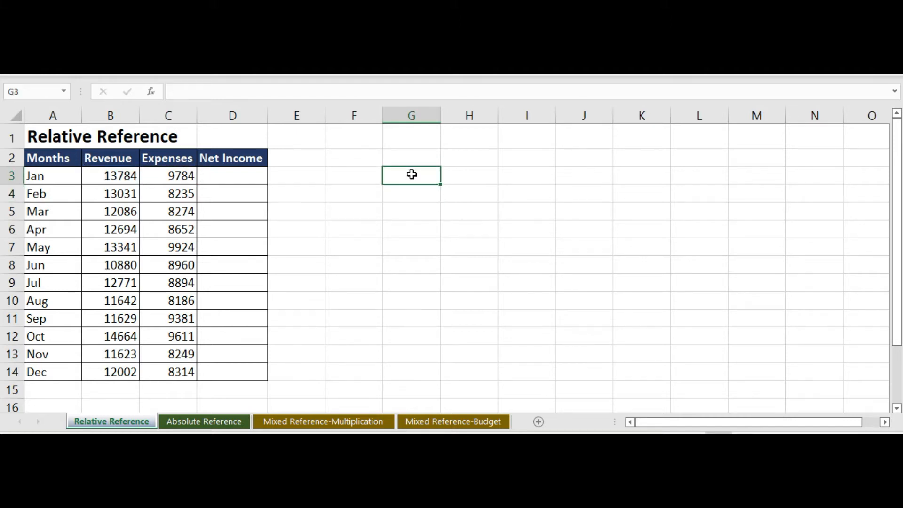
Step: Calculate January's net income in cell D3 with the formula =B3-C3
{"action": "left_click", "coordinate": [243, 175]}
{"action": "type", "text": "="}
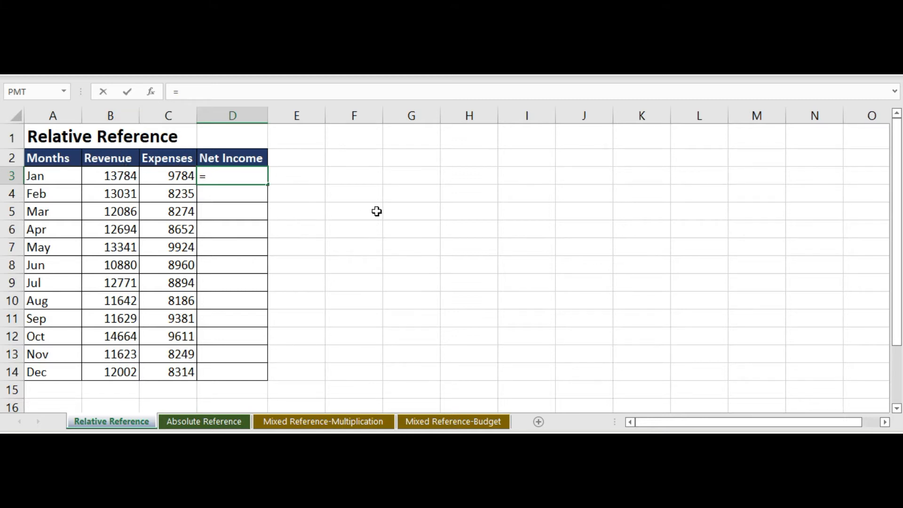
{"action": "type", "text": "b3-c3"}
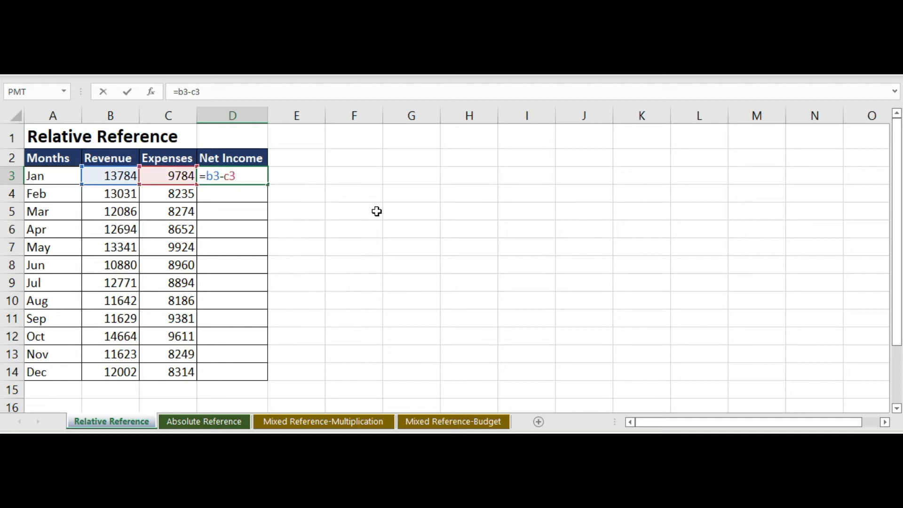
{"action": "key", "text": "Return"}
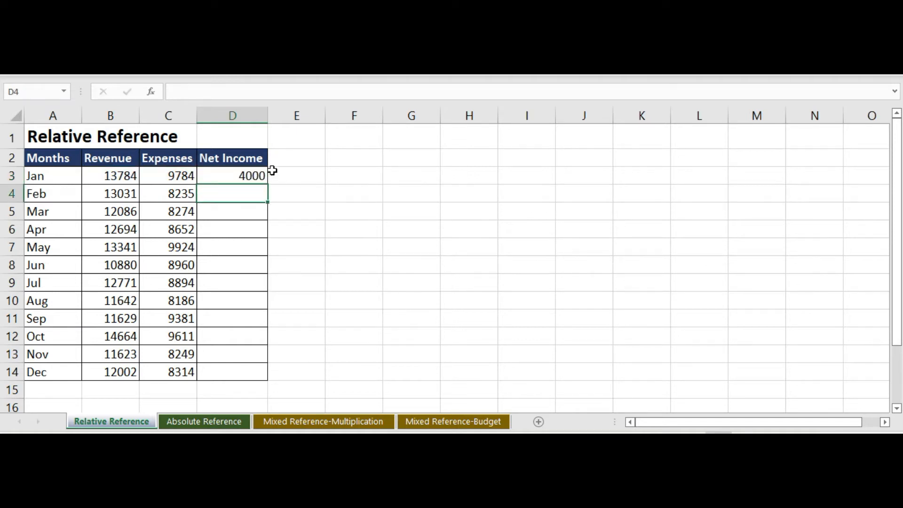
Step: Check the references in January's net income formula and fill it down through December, to cell D14
{"action": "double_click", "coordinate": [241, 176]}
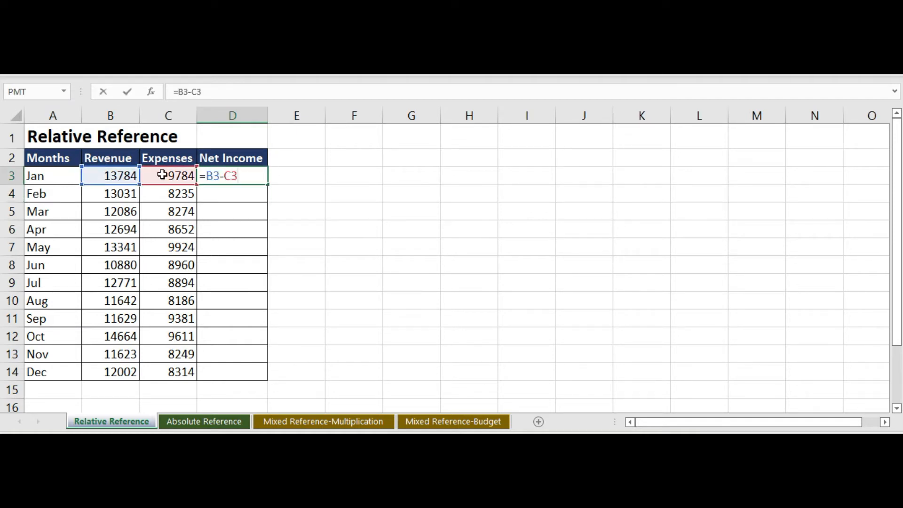
{"action": "left_click", "coordinate": [232, 193]}
{"action": "left_click", "coordinate": [253, 176]}
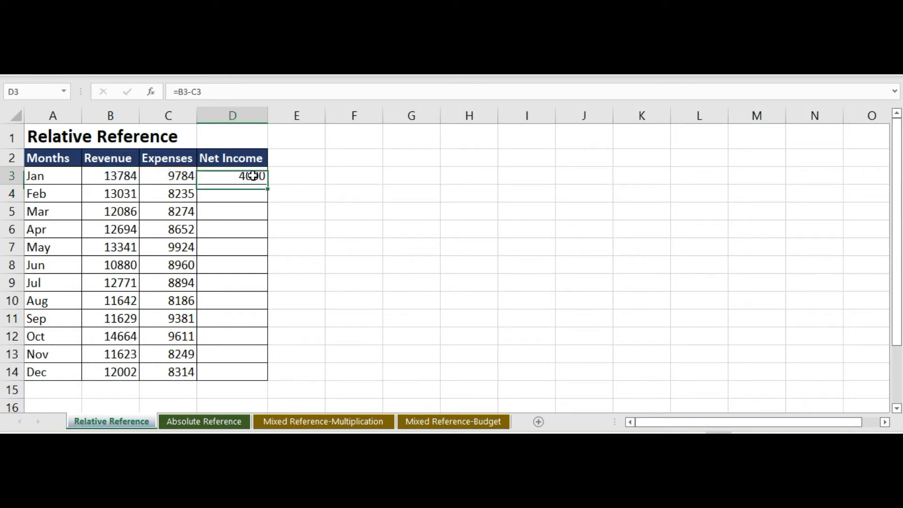
{"action": "left_click_drag", "start_coordinate": [268, 185], "coordinate": [258, 374]}
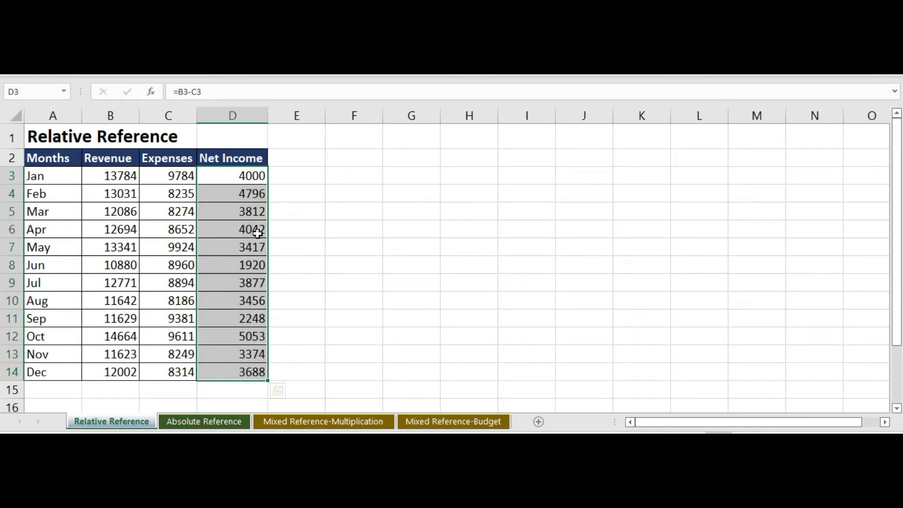
Step: Inspect the net income formulas for March, January and December to see which cells each one references
{"action": "left_click", "coordinate": [236, 211]}
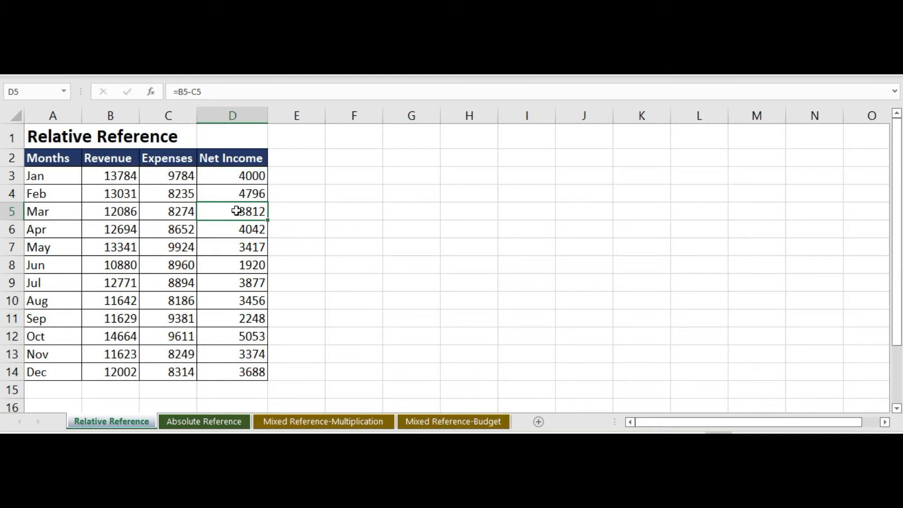
{"action": "left_click", "coordinate": [246, 175]}
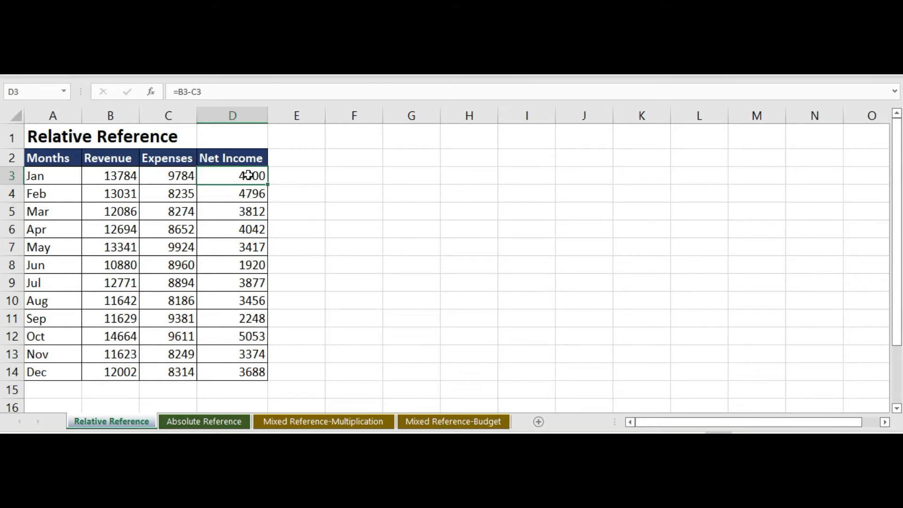
{"action": "left_click", "coordinate": [240, 371]}
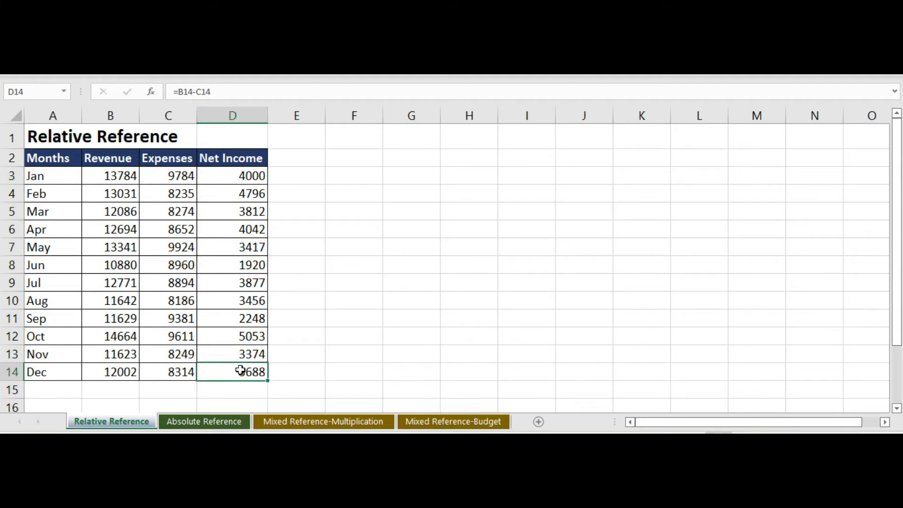
{"action": "double_click", "coordinate": [241, 371]}
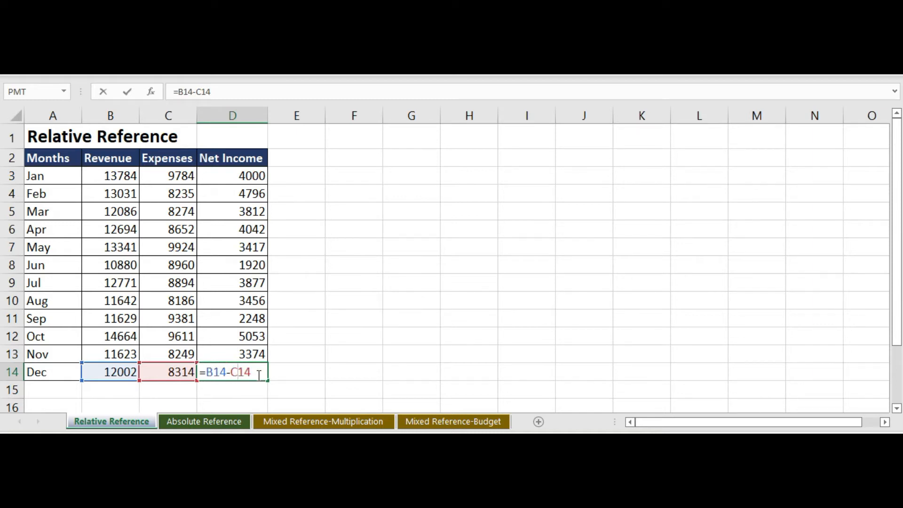
{"action": "key", "text": "Return"}
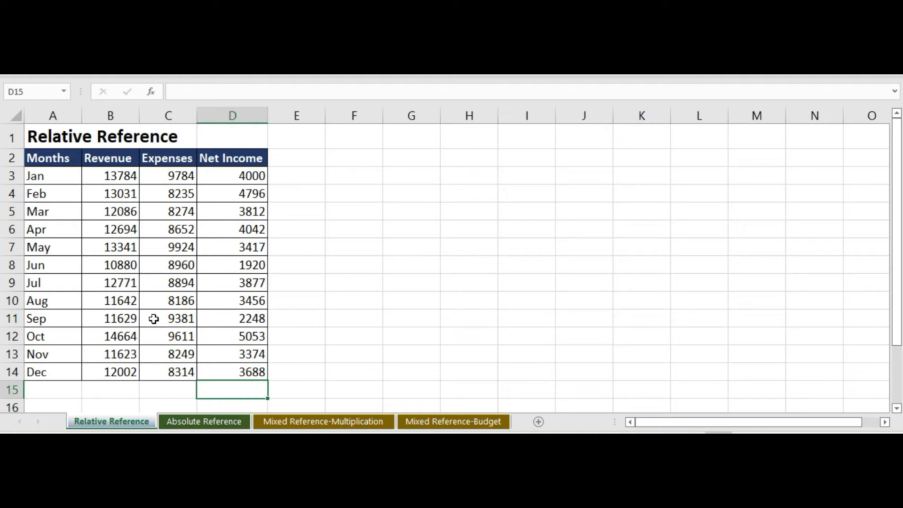
Step: Compare the January and May rows to see how each net income formula relates to its own row's revenue and expenses
{"action": "left_click", "coordinate": [231, 182]}
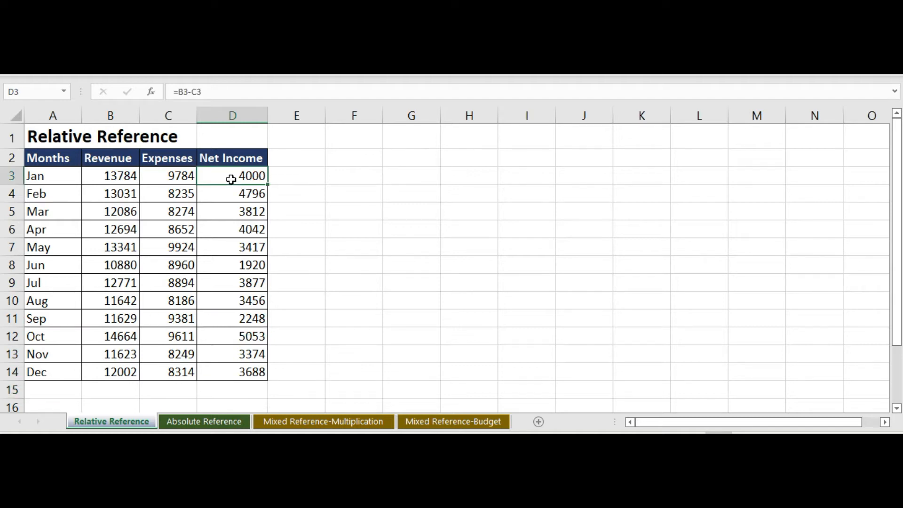
{"action": "left_click", "coordinate": [53, 173]}
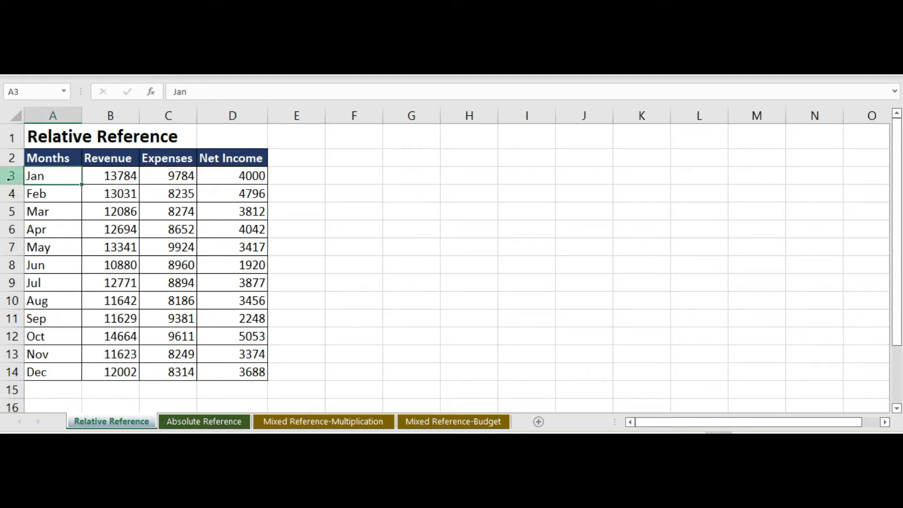
{"action": "left_click", "coordinate": [10, 178]}
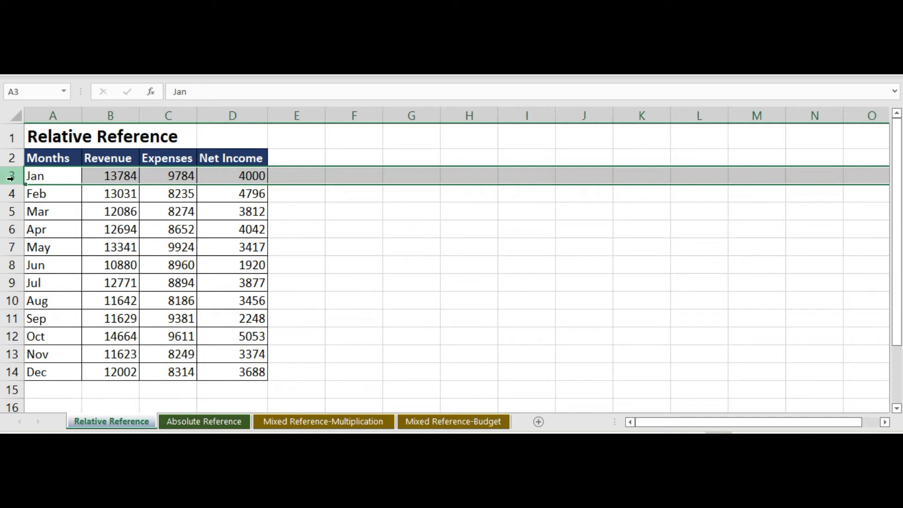
{"action": "left_click", "coordinate": [123, 176]}
{"action": "left_click", "coordinate": [176, 176]}
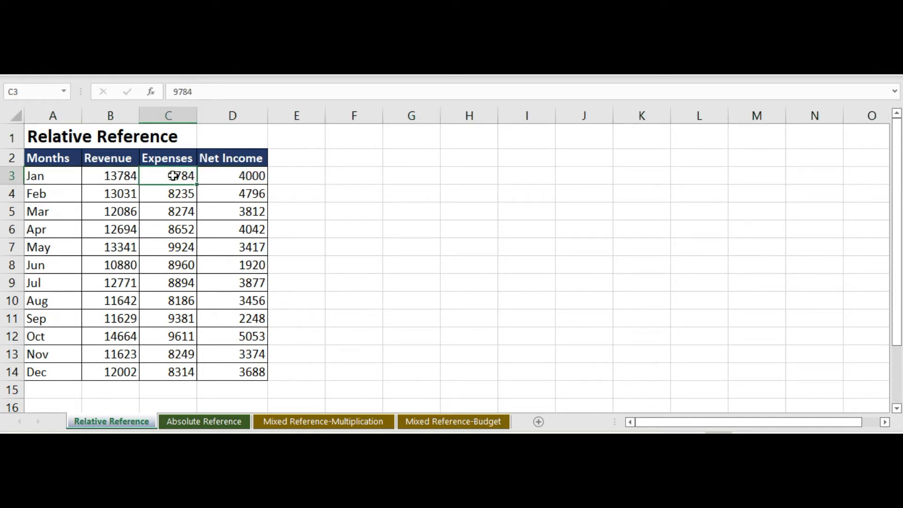
{"action": "left_click", "coordinate": [245, 174]}
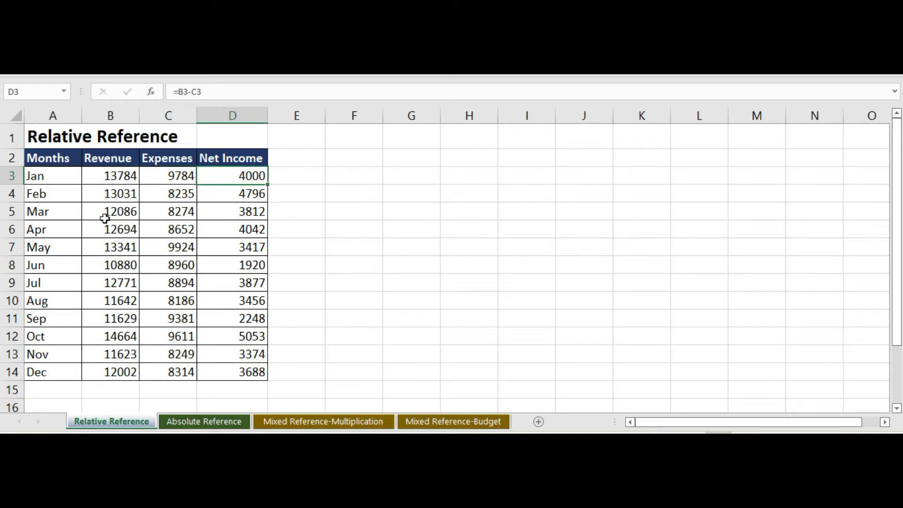
{"action": "left_click", "coordinate": [17, 247]}
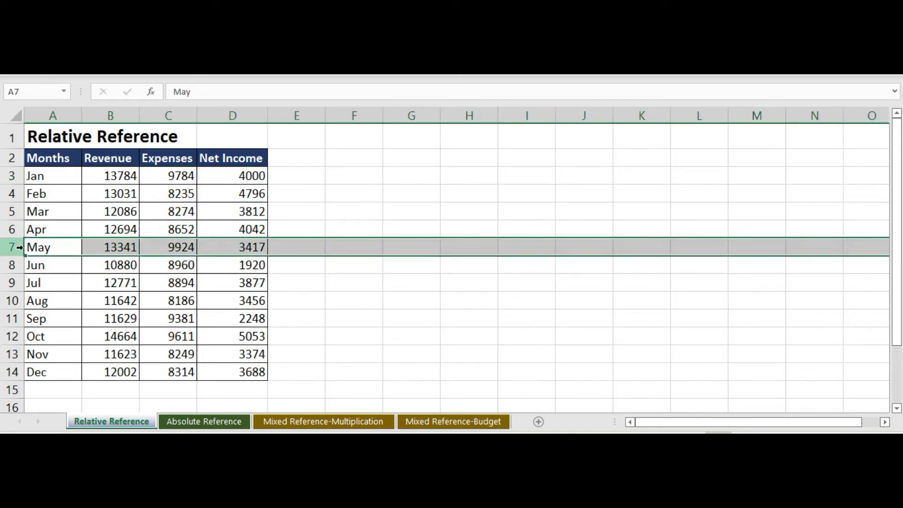
{"action": "left_click", "coordinate": [124, 248]}
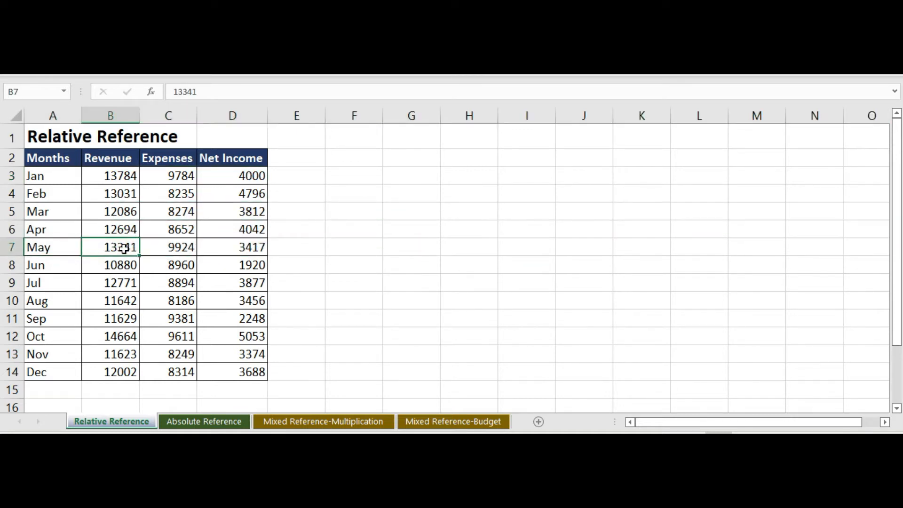
{"action": "left_click", "coordinate": [172, 246]}
{"action": "left_click", "coordinate": [241, 248]}
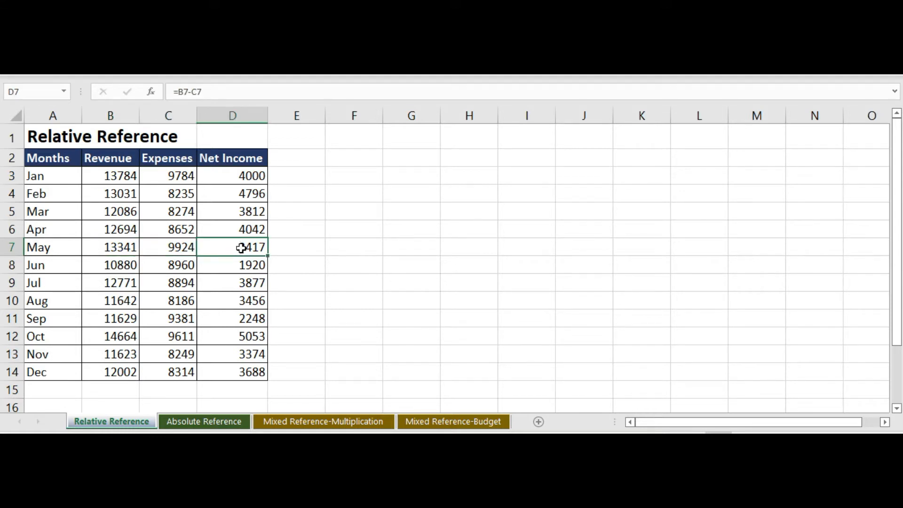
Step: Show the formulas behind the monthly table, compare the net income references row by row, and return to the calculated values
{"action": "left_click", "coordinate": [62, 177]}
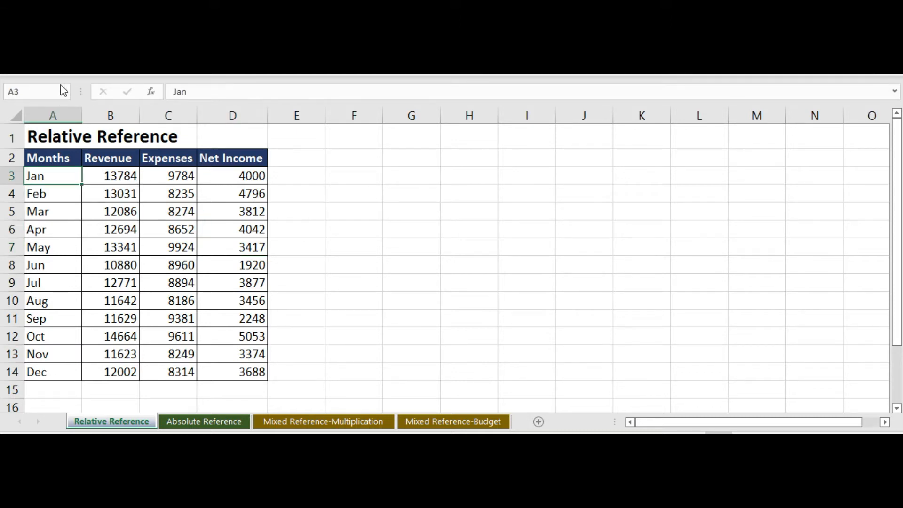
{"action": "key", "text": "ctrl+grave"}
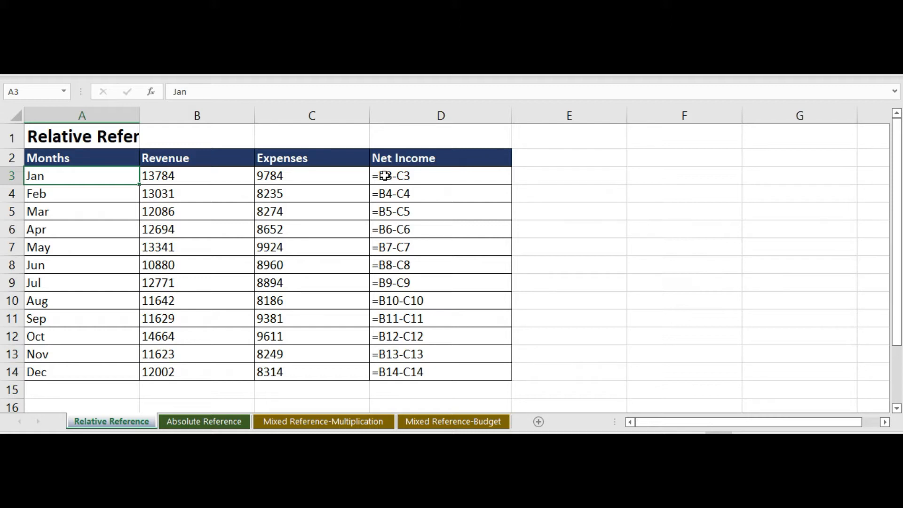
{"action": "key", "text": "ctrl+grave"}
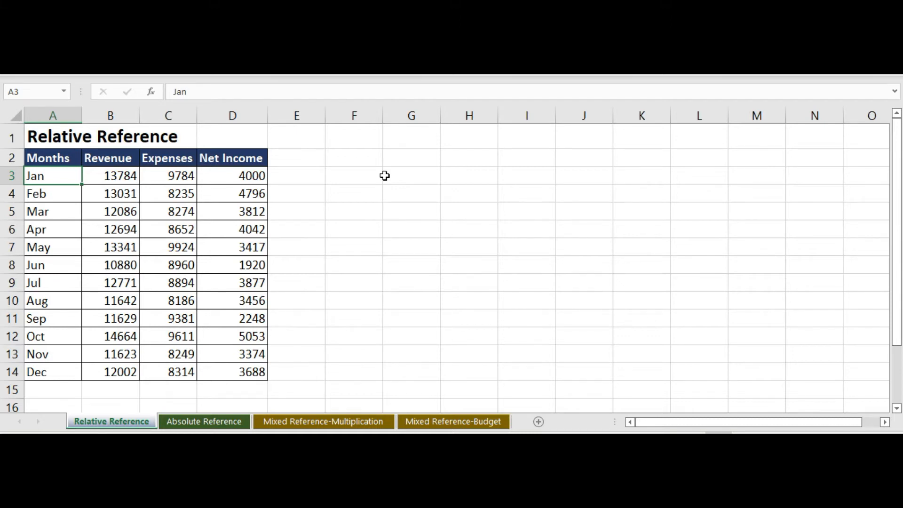
{"action": "key", "text": "ctrl+grave"}
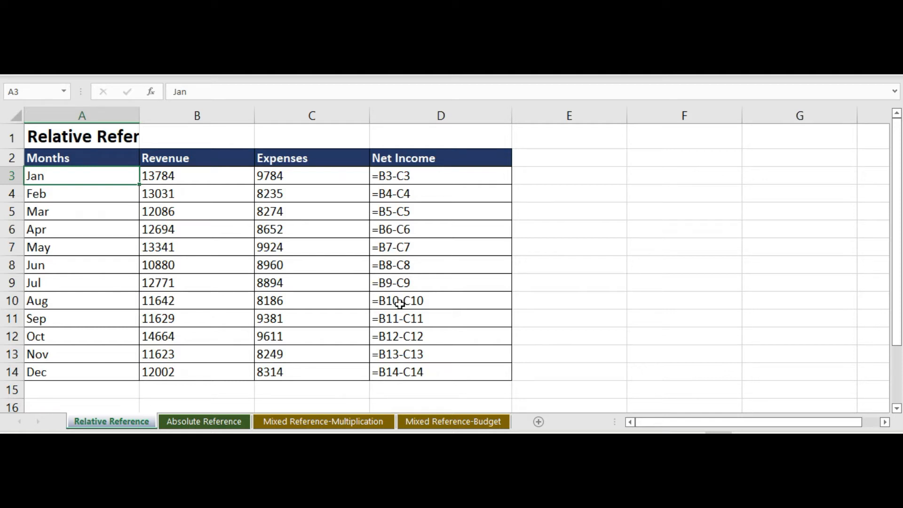
{"action": "key", "text": "Down"}
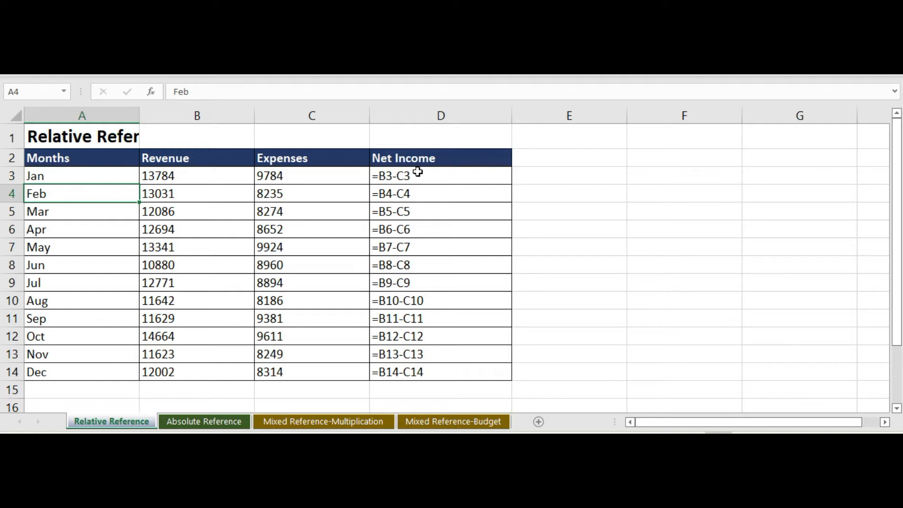
{"action": "key", "text": "ctrl+grave"}
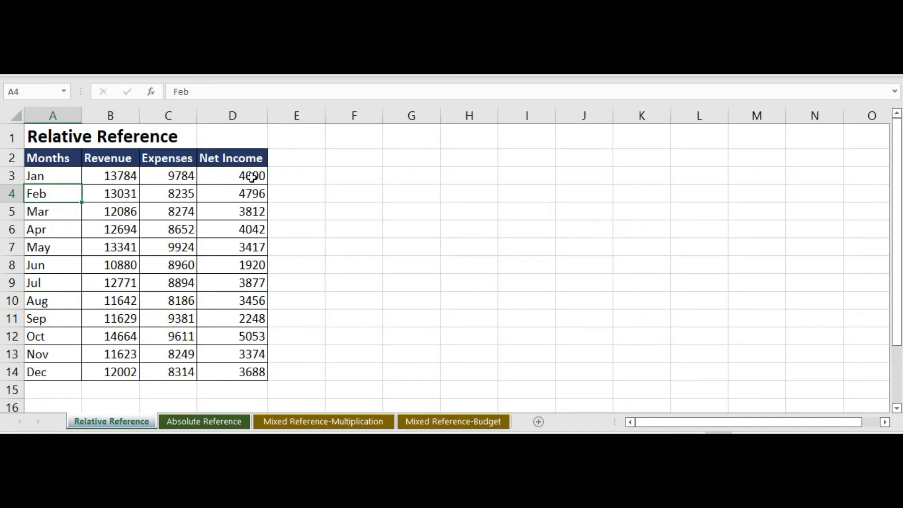
Step: Clear the net income formulas for January through December, cells D3 to D14
{"action": "left_click_drag", "start_coordinate": [247, 177], "coordinate": [239, 371]}
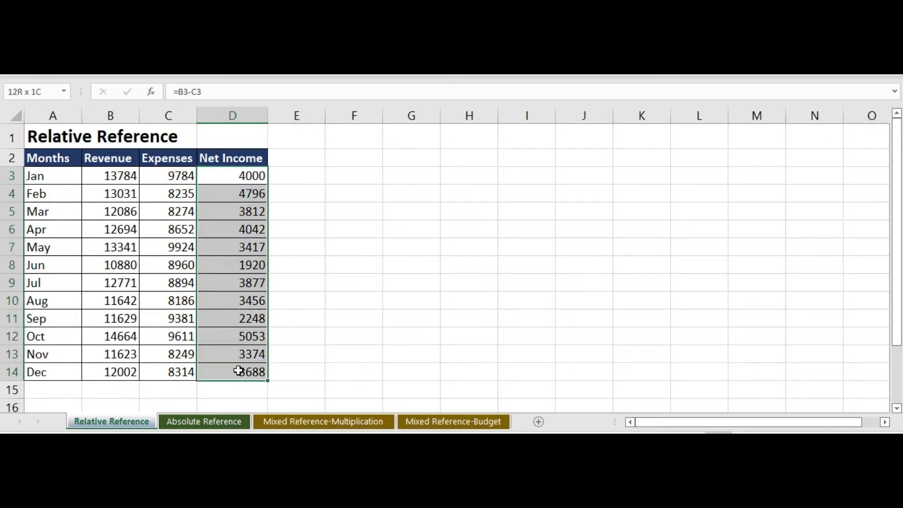
{"action": "key", "text": "Delete"}
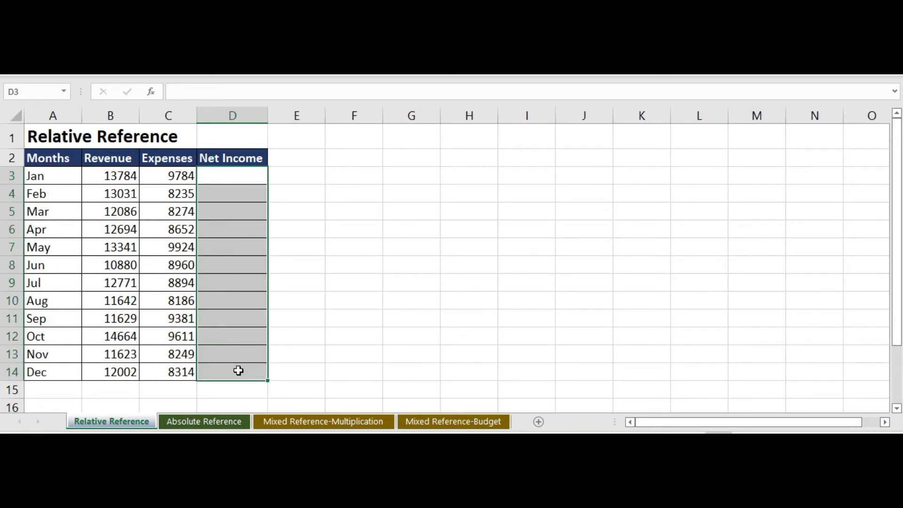
{"action": "left_click", "coordinate": [378, 189]}
Step: Enter the net income formula =B3-C3 into all cells from D3 to D14 at once
{"action": "left_click_drag", "start_coordinate": [241, 178], "coordinate": [232, 367]}
{"action": "type", "text": "="}
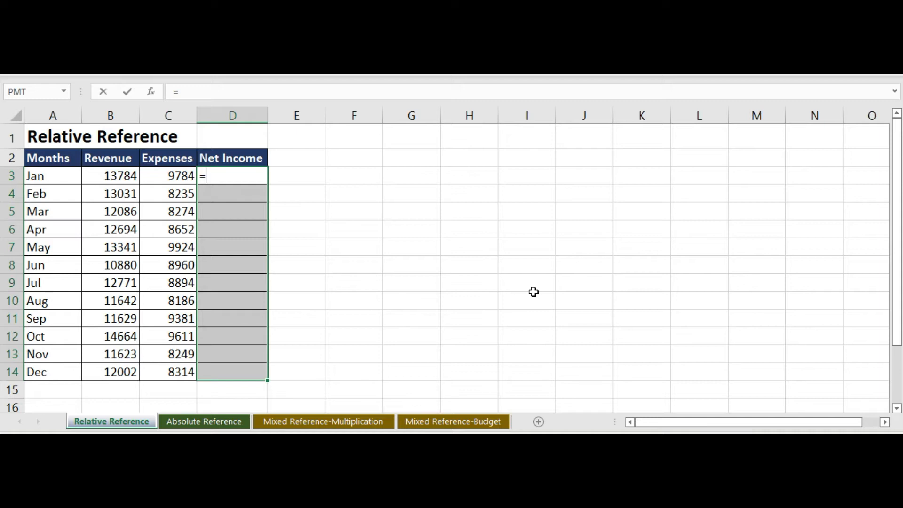
{"action": "type", "text": "b3"}
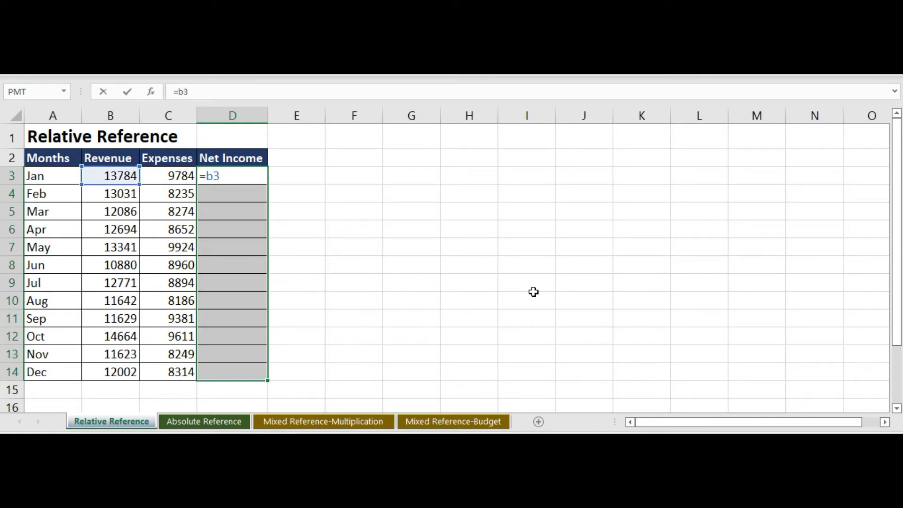
{"action": "type", "text": "-c3"}
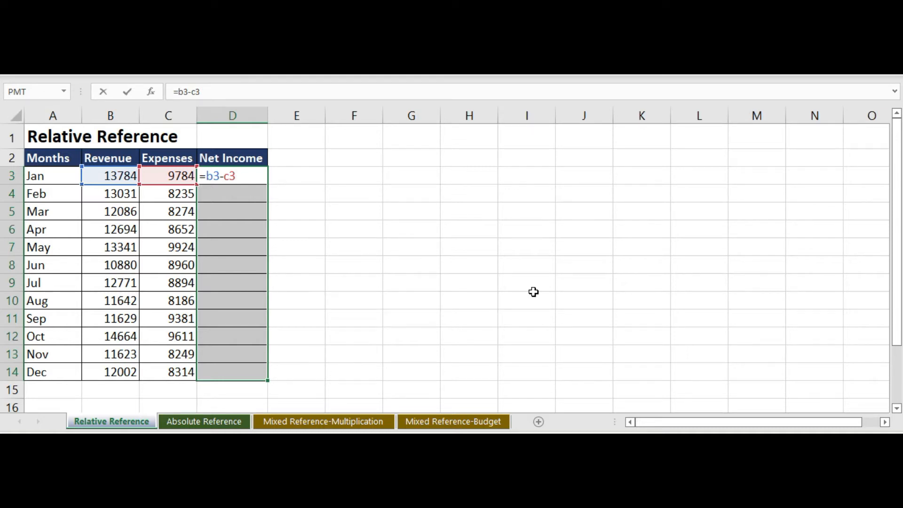
{"action": "key", "text": "ctrl+Return"}
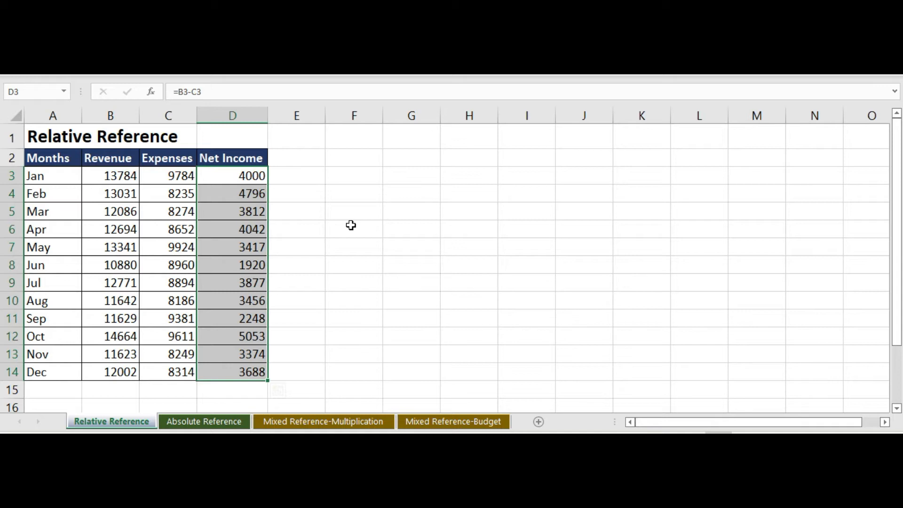
Step: Review the formulas of the whole net income column, including which cells the January, February and May formulas reference
{"action": "key", "text": "ctrl+grave"}
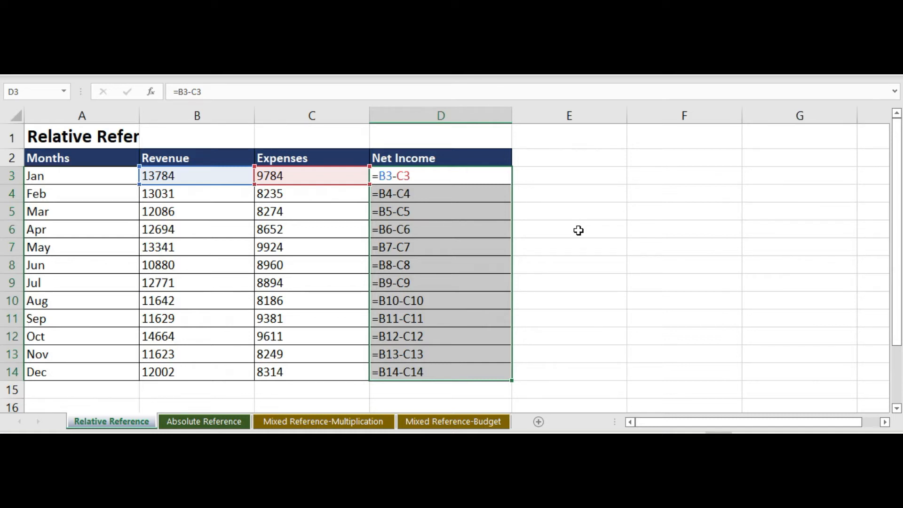
{"action": "key", "text": "ctrl+grave"}
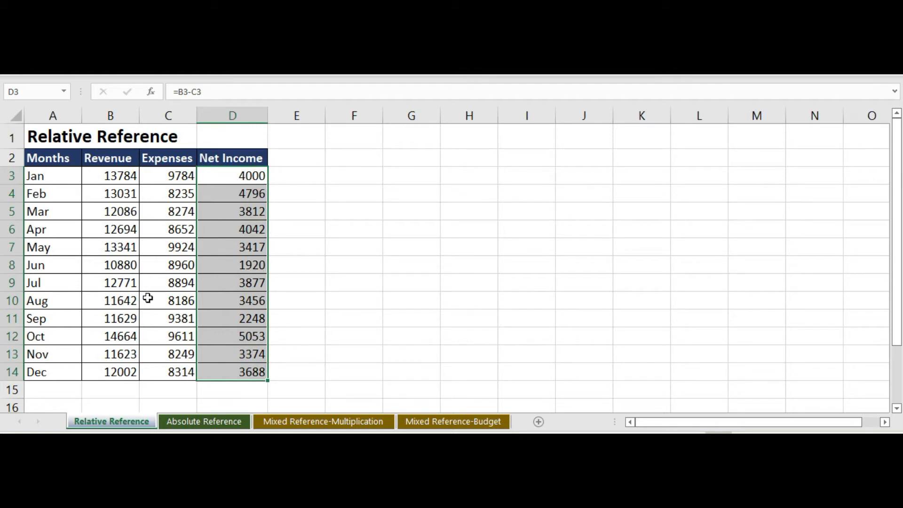
{"action": "left_click", "coordinate": [242, 177]}
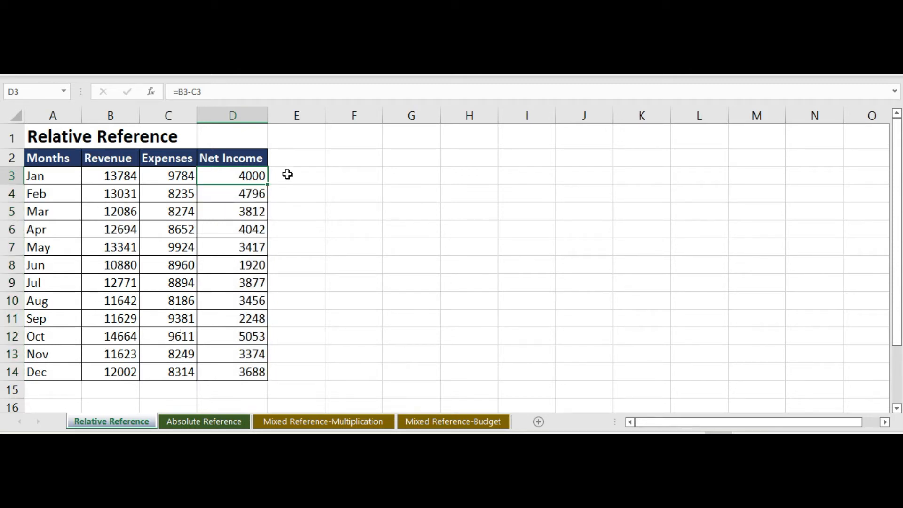
{"action": "double_click", "coordinate": [253, 174]}
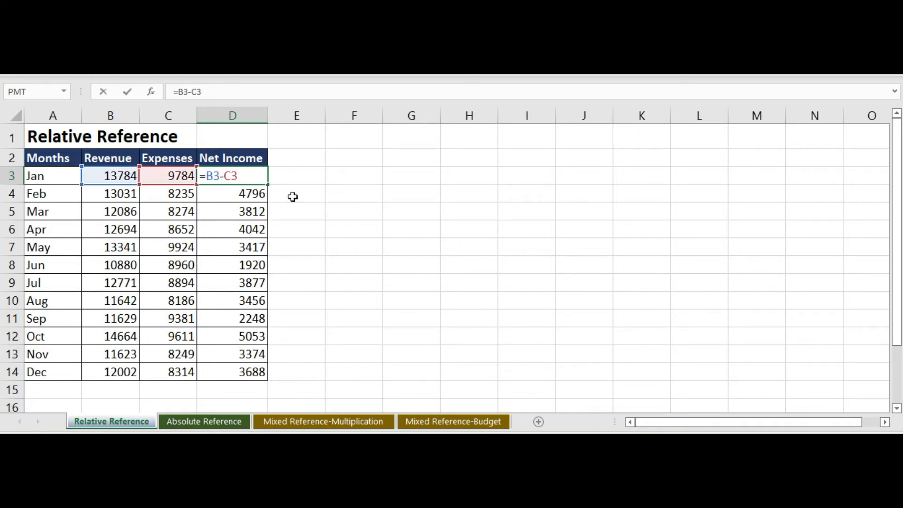
{"action": "key", "text": "Return"}
{"action": "double_click", "coordinate": [245, 190]}
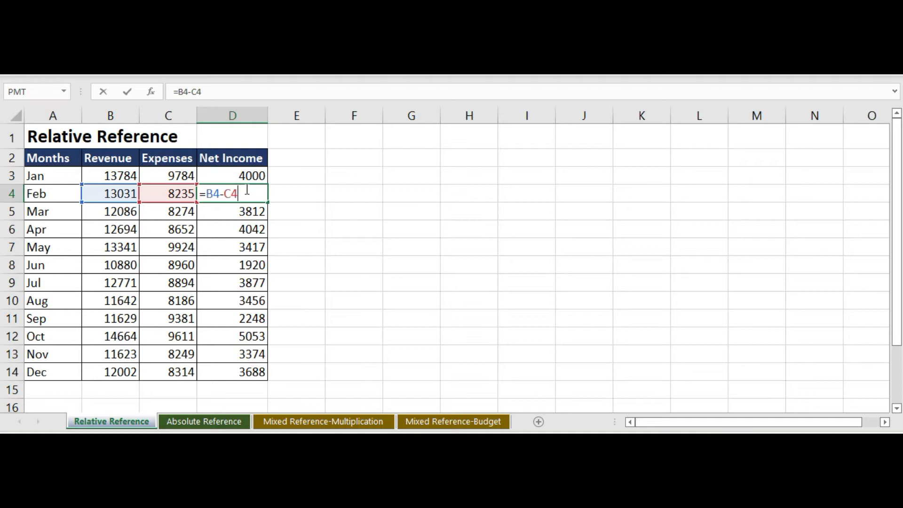
{"action": "key", "text": "Return"}
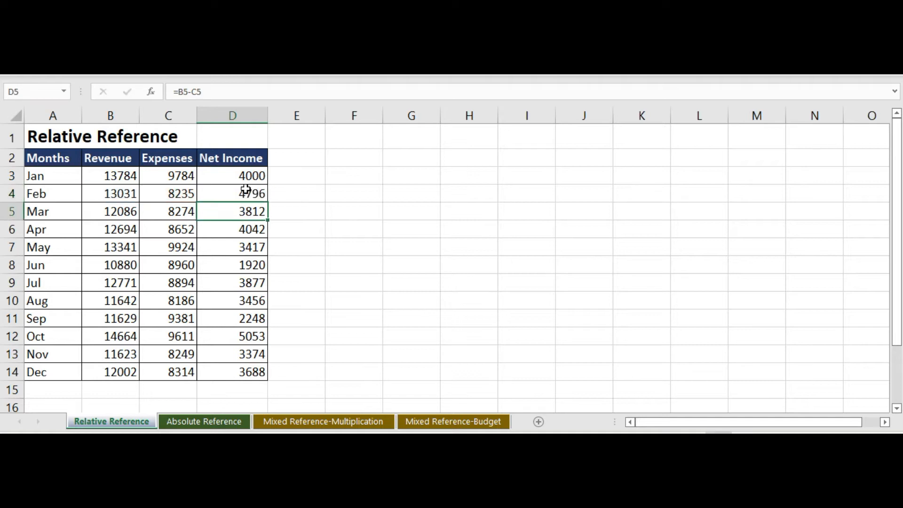
{"action": "double_click", "coordinate": [244, 249]}
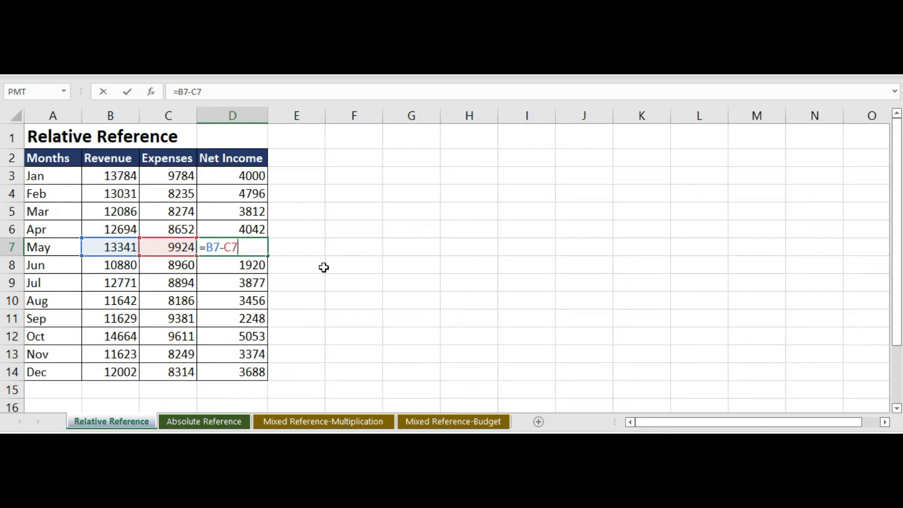
{"action": "key", "text": "Return"}
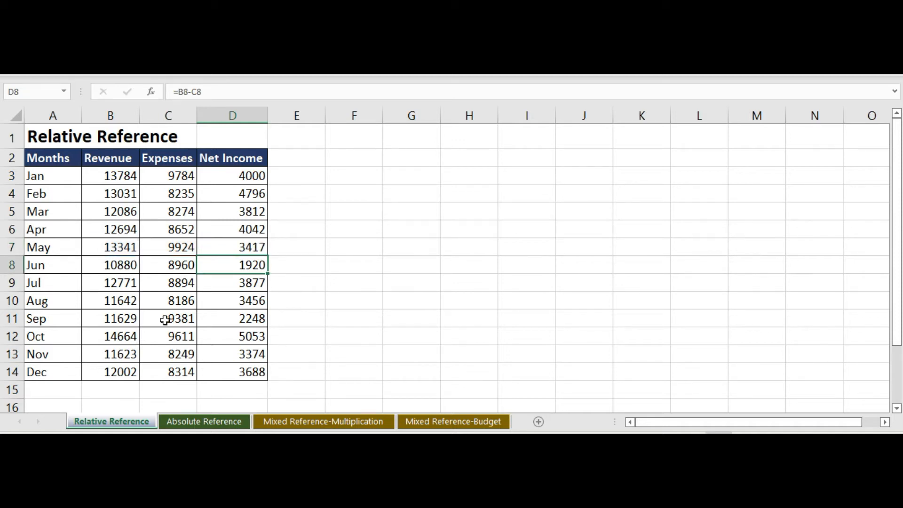
Step: Switch to the Absolute Reference sheet and enlarge the view of its marks table
{"action": "left_click", "coordinate": [232, 422]}
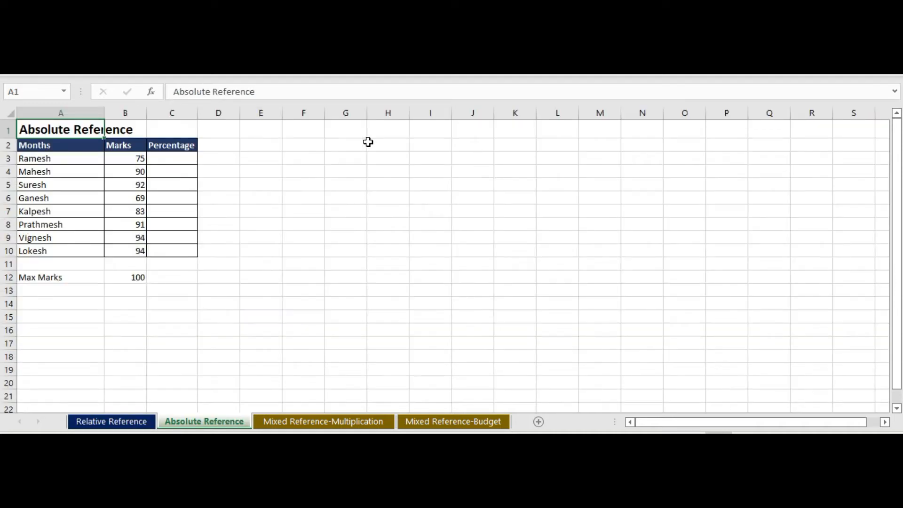
{"action": "left_click_drag", "start_coordinate": [69, 129], "coordinate": [191, 249]}
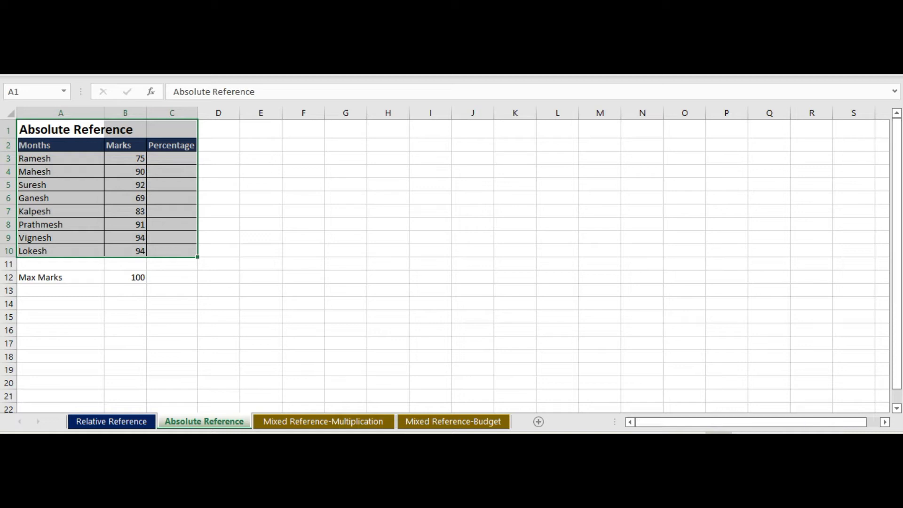
{"action": "scroll", "coordinate": [487, 287], "scroll_direction": "up", "scroll_amount": 4, "text": "ctrl"}
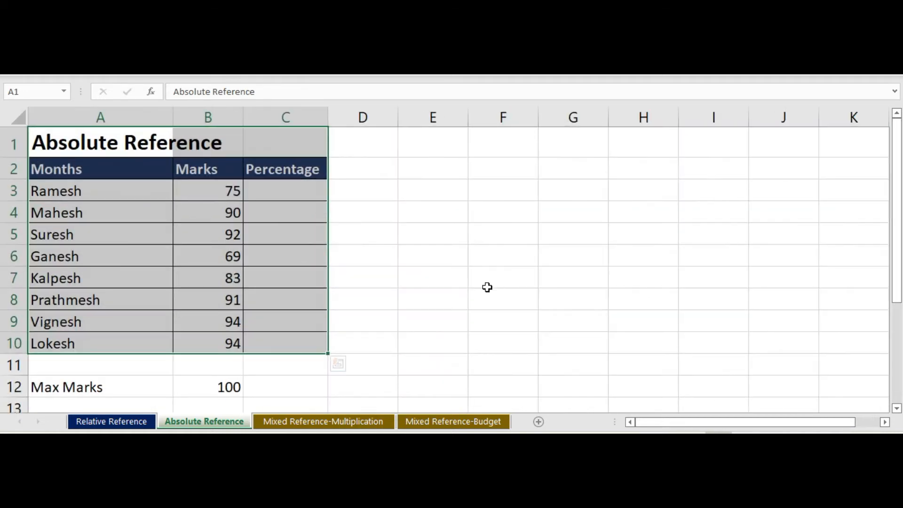
Step: Calculate the first student's percentage in cell C3 by dividing the marks by the maximum marks with =B3/B12
{"action": "left_click", "coordinate": [276, 186]}
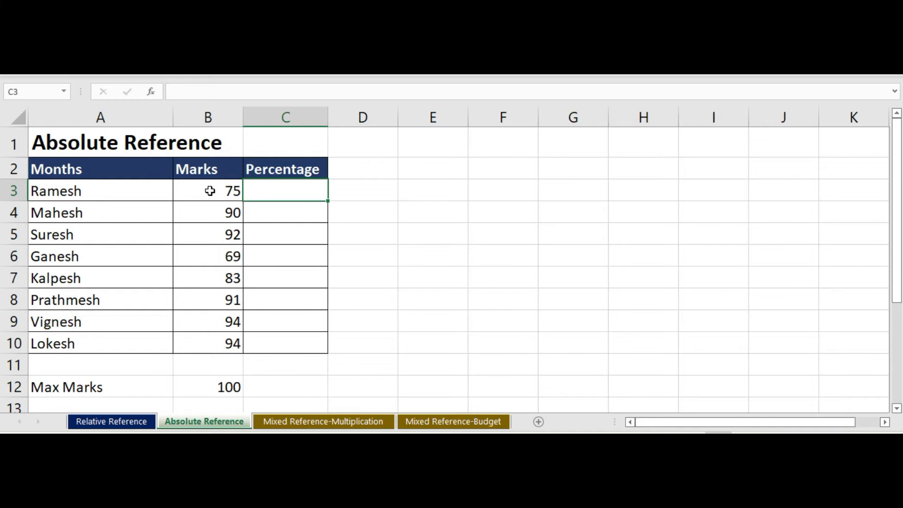
{"action": "double_click", "coordinate": [283, 195]}
{"action": "type", "text": "="}
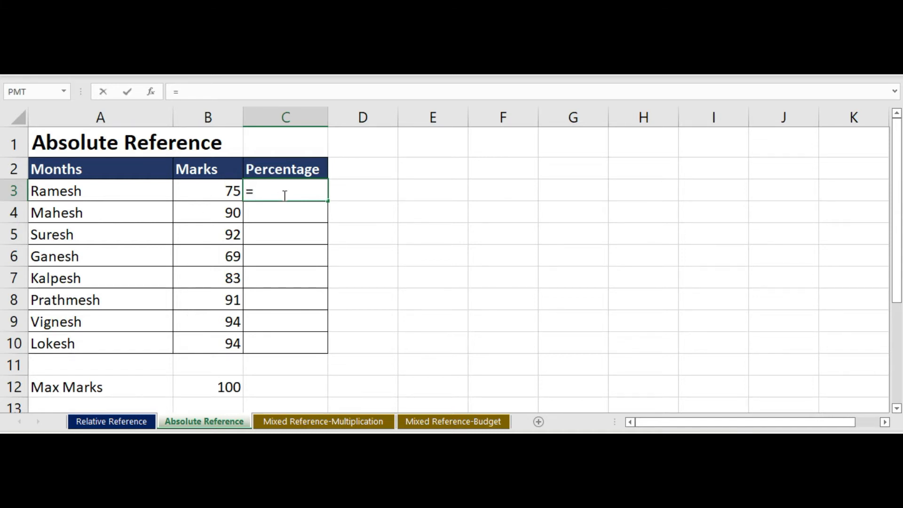
{"action": "left_click", "coordinate": [206, 183]}
{"action": "type", "text": "/"}
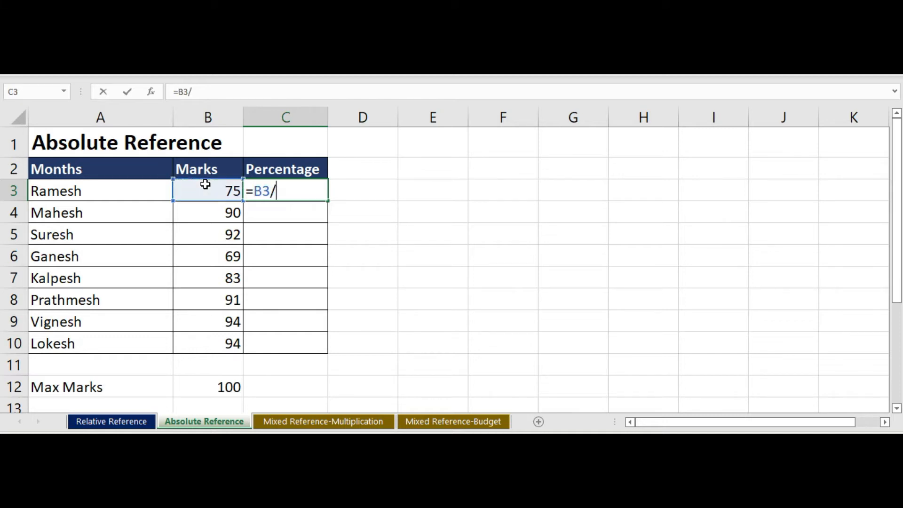
{"action": "left_click", "coordinate": [222, 386]}
{"action": "key", "text": "Return"}
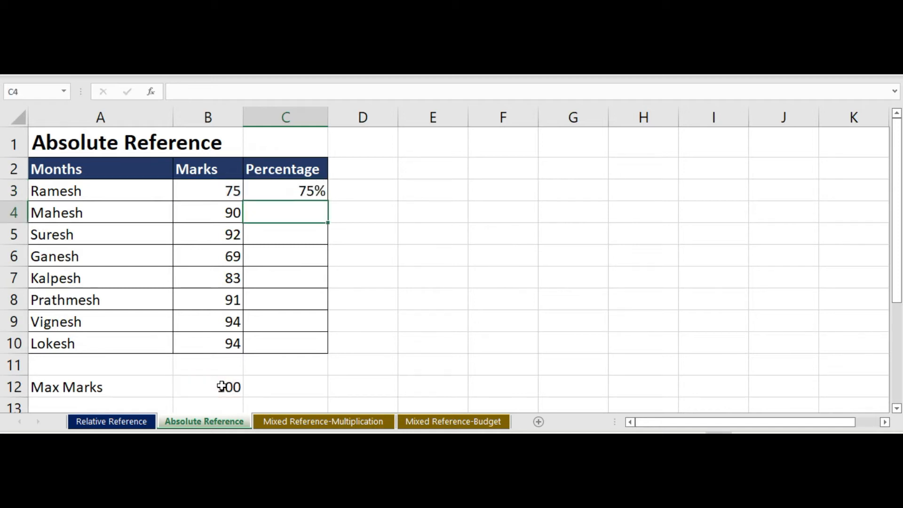
Step: Fill the percentage formula from cell C3 down to the last student in C10
{"action": "left_click", "coordinate": [298, 192]}
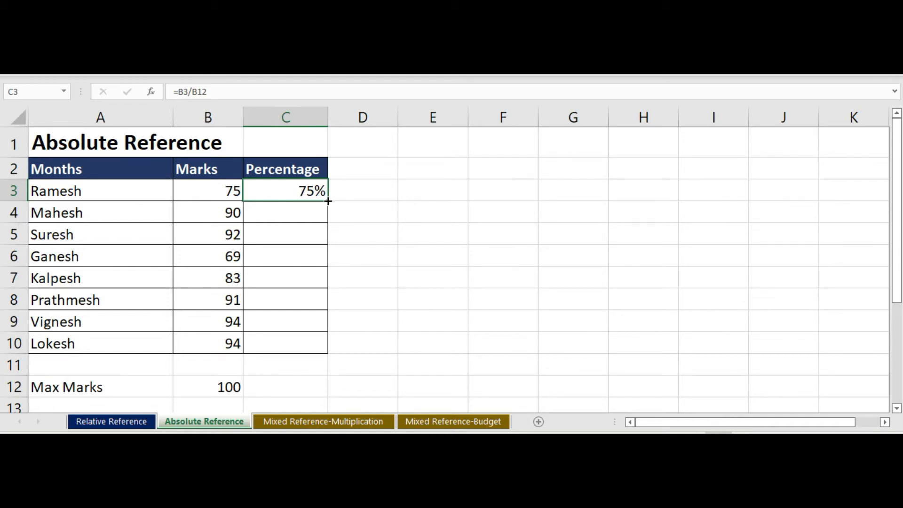
{"action": "left_click_drag", "start_coordinate": [328, 201], "coordinate": [320, 347]}
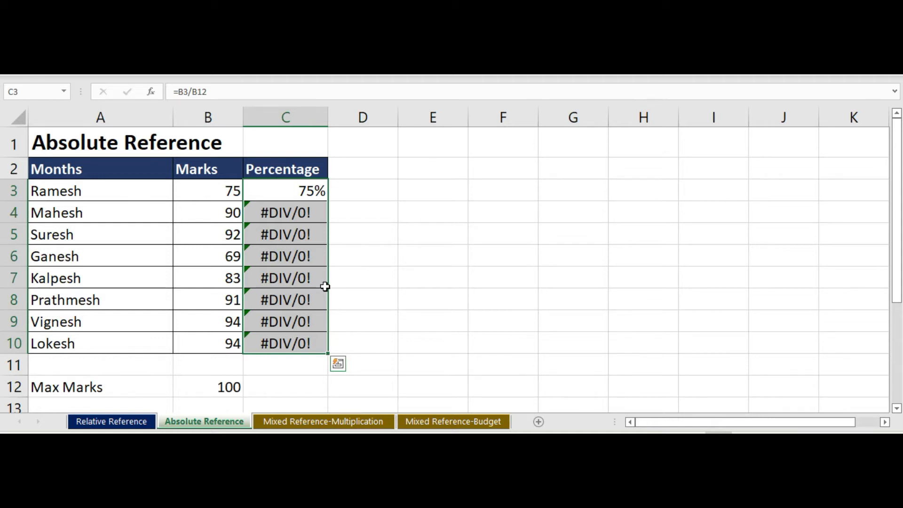
{"action": "mouse_move", "coordinate": [899, 157]}
{"action": "left_mouse_down"}
{"action": "mouse_move", "coordinate": [898, 167]}
{"action": "mouse_move", "coordinate": [899, 158]}
{"action": "left_mouse_up"}
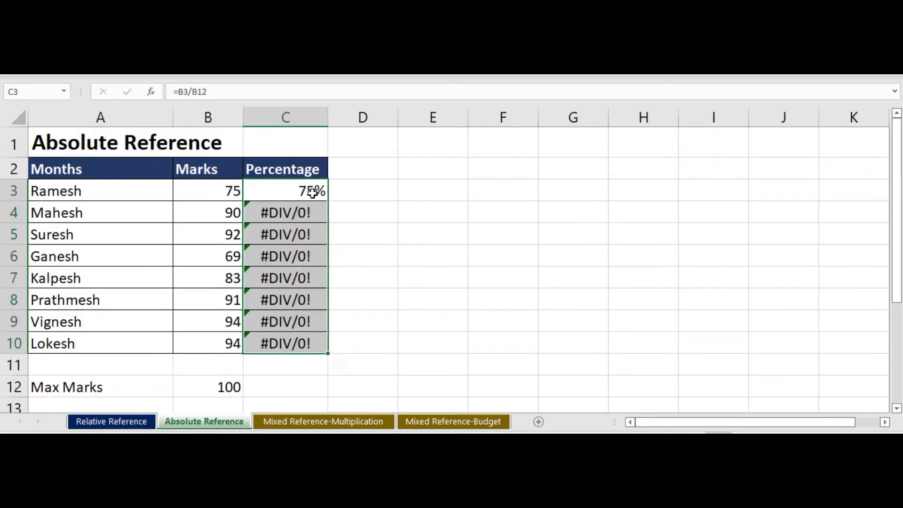
{"action": "left_click", "coordinate": [405, 238]}
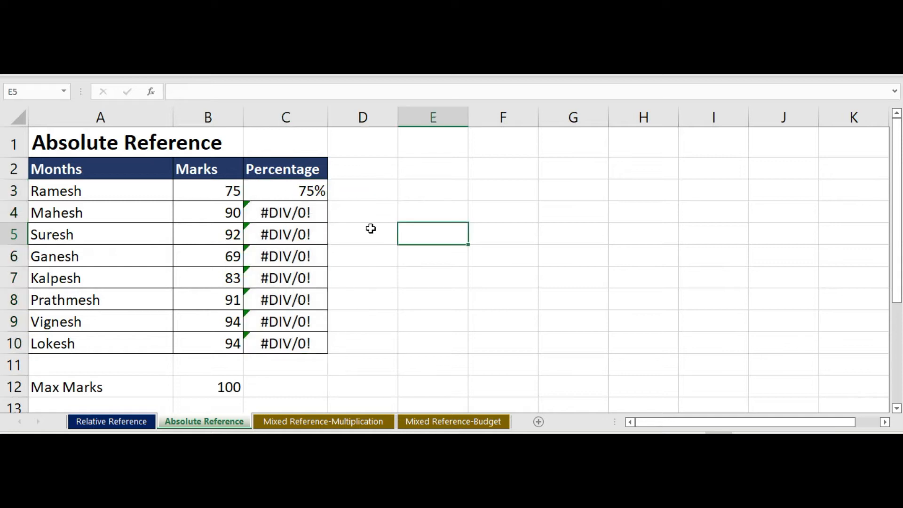
Step: Show the sheet's formulas and examine which cells the percentage formula in C4 references compared with the maximum marks cell B12
{"action": "left_click", "coordinate": [295, 192]}
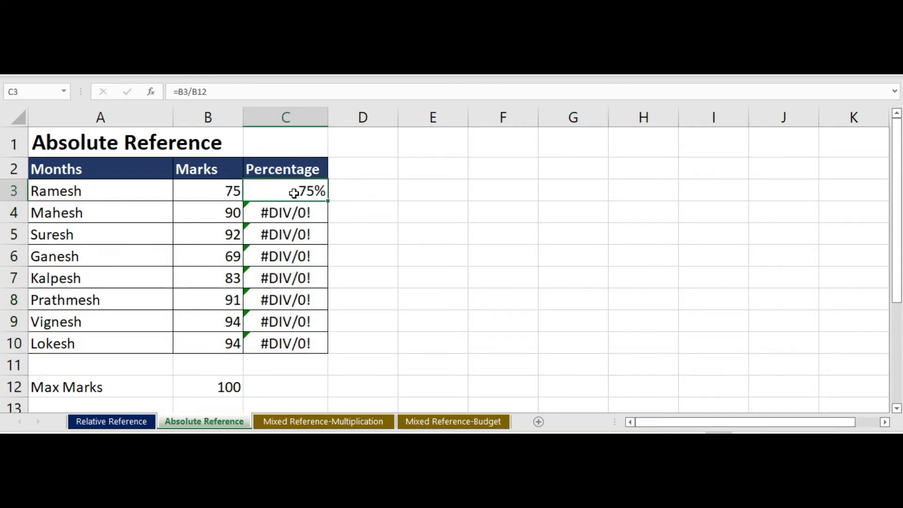
{"action": "key", "text": "ctrl+grave"}
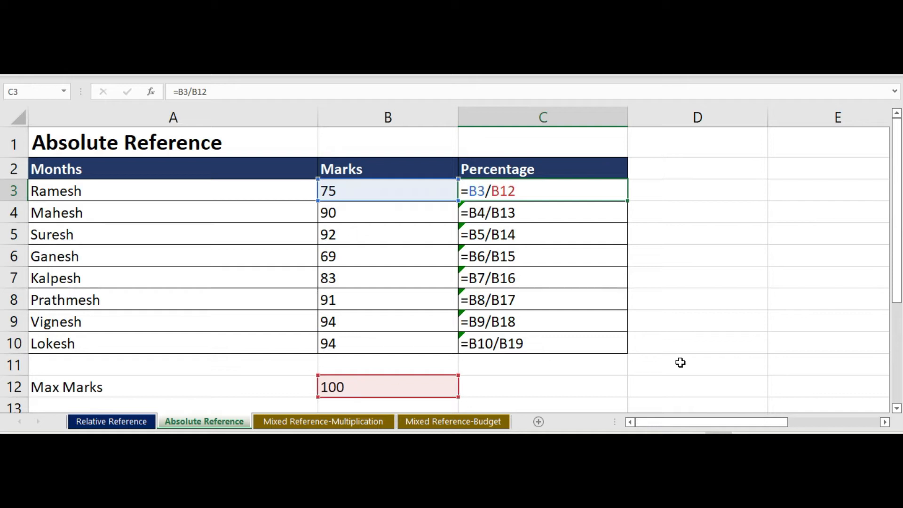
{"action": "key", "text": "Down"}
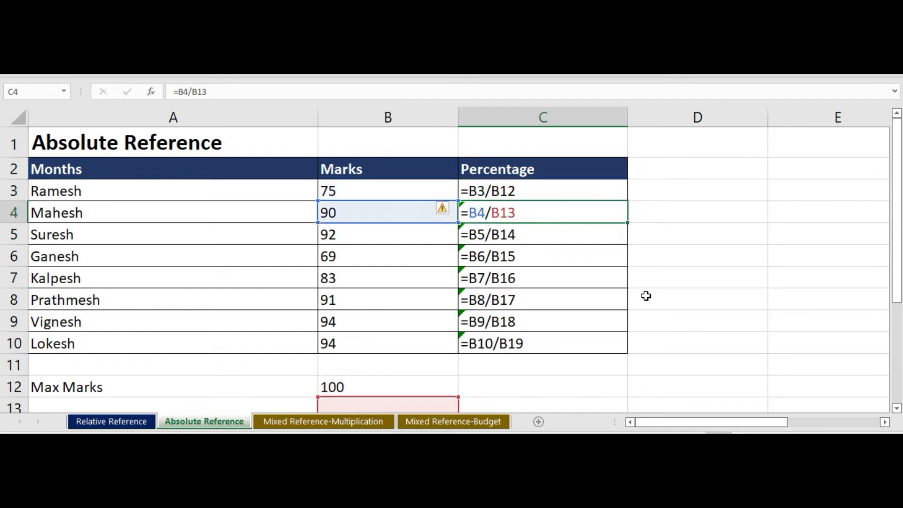
{"action": "double_click", "coordinate": [541, 216]}
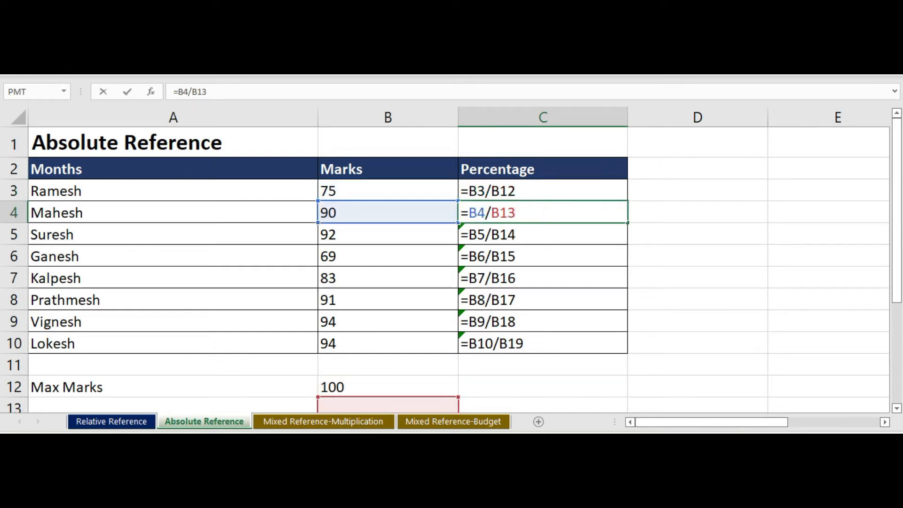
{"action": "left_click_drag", "start_coordinate": [898, 282], "coordinate": [898, 300]}
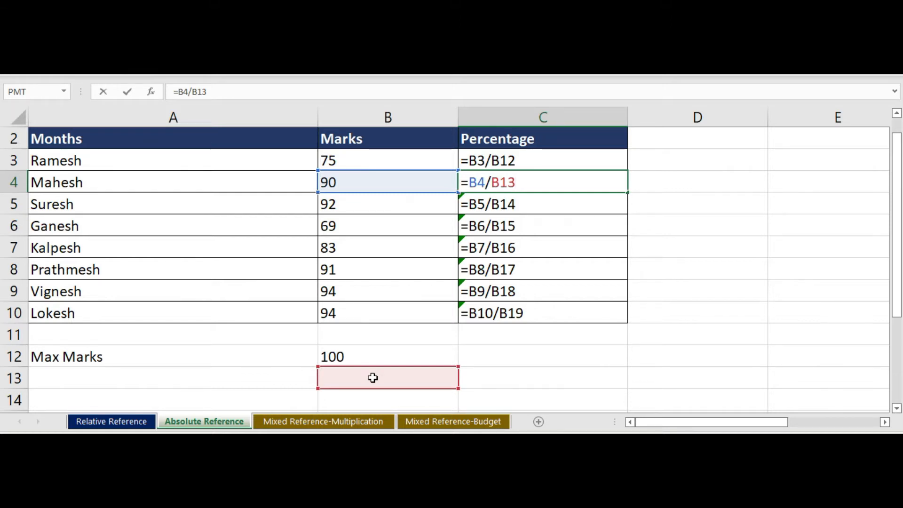
{"action": "left_click", "coordinate": [355, 361]}
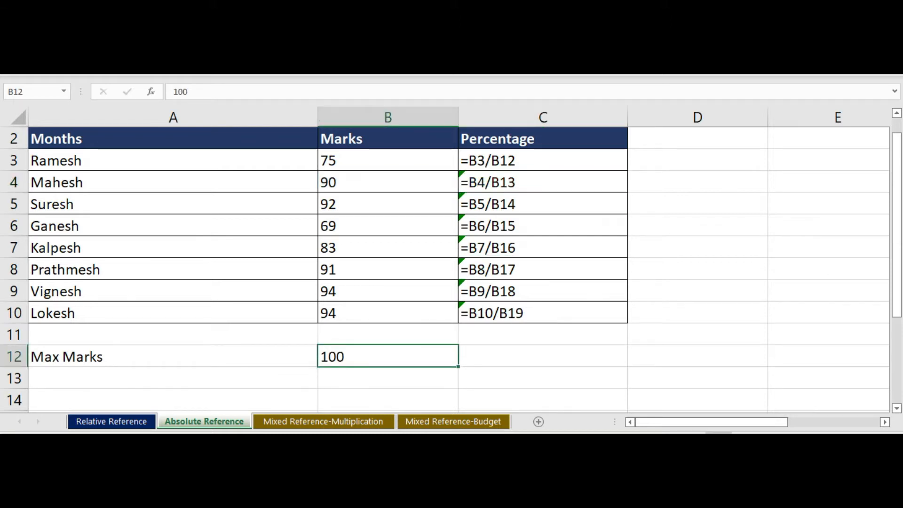
{"action": "left_click_drag", "start_coordinate": [897, 200], "coordinate": [897, 189]}
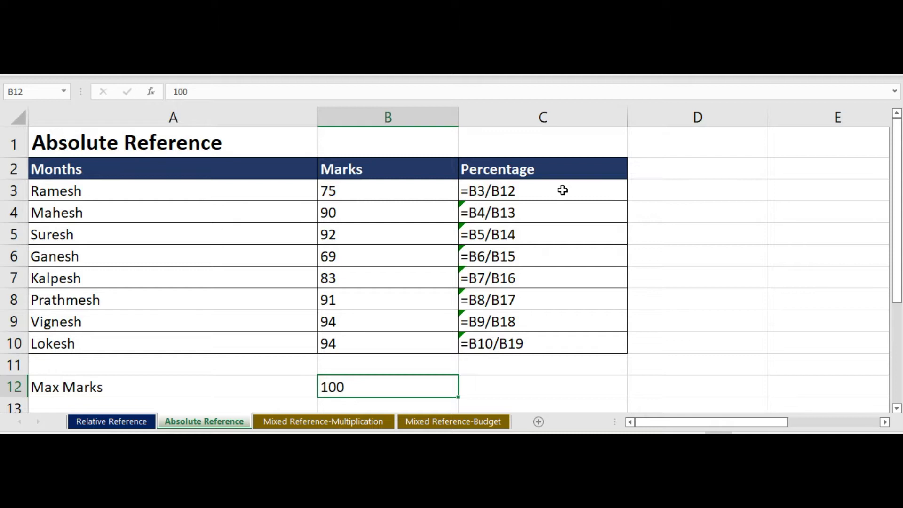
Step: Clear the percentage formulas from cells C3 to C10
{"action": "left_click", "coordinate": [523, 192]}
{"action": "left_click_drag", "start_coordinate": [522, 192], "coordinate": [513, 344]}
{"action": "key", "text": "Delete"}
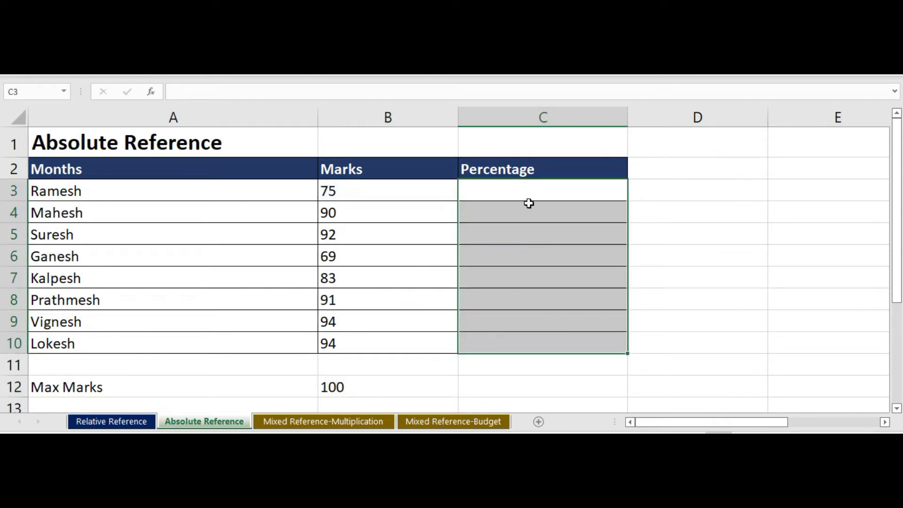
Step: Calculate the first student's percentage in cell C3 with an absolute reference to the maximum marks, using =B3/$B$12
{"action": "left_click", "coordinate": [519, 189]}
{"action": "double_click", "coordinate": [519, 188]}
{"action": "type", "text": "="}
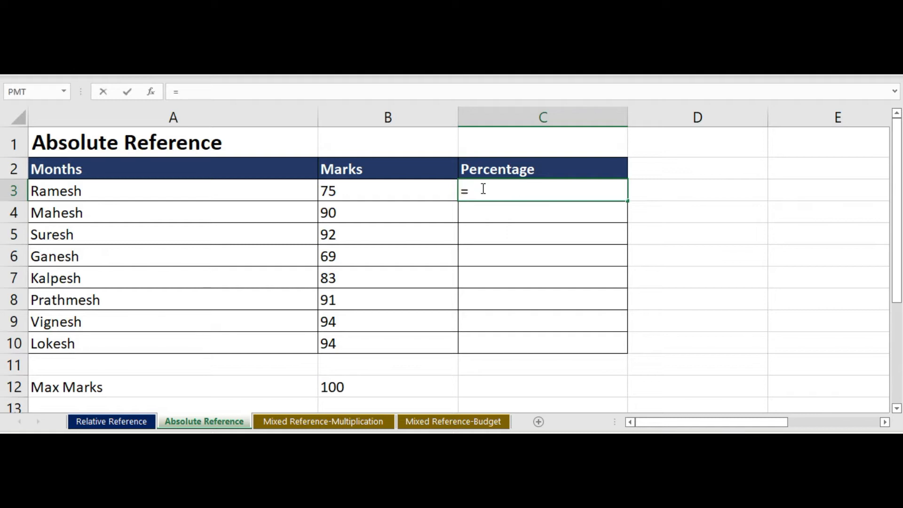
{"action": "left_click", "coordinate": [383, 190]}
{"action": "type", "text": "/"}
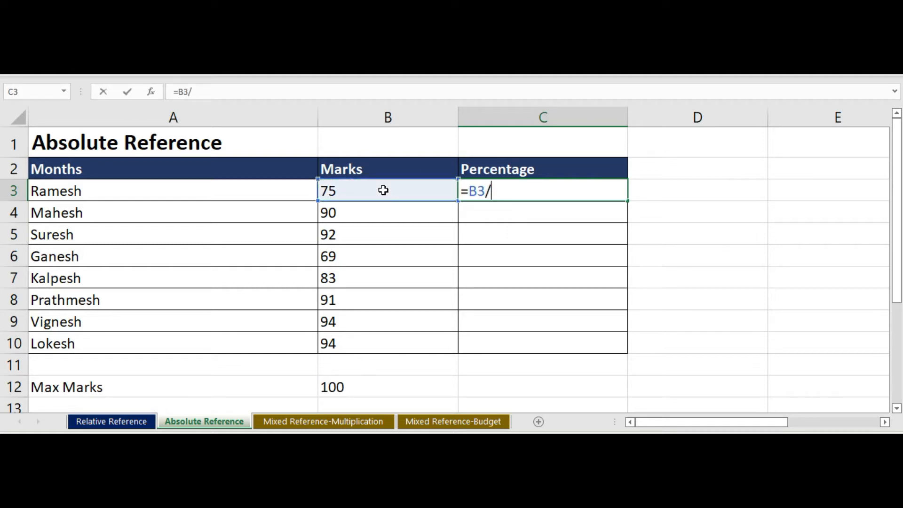
{"action": "left_click", "coordinate": [356, 382]}
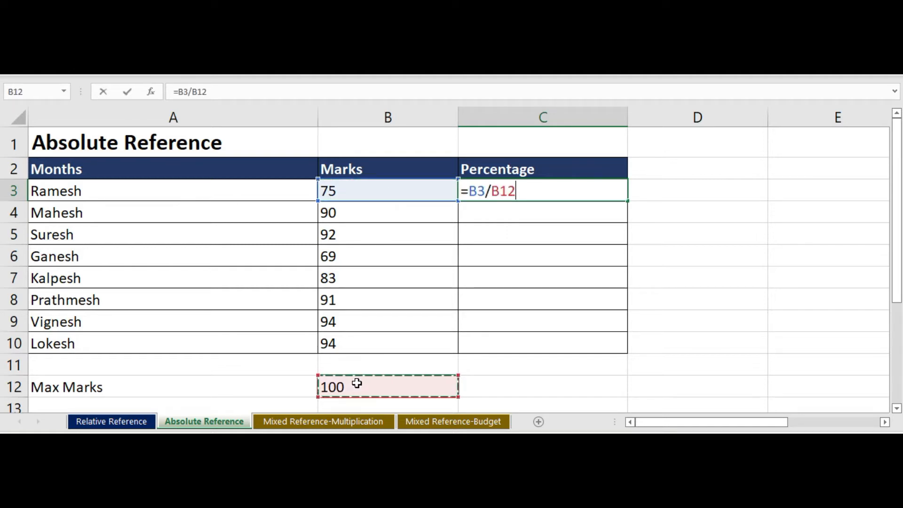
{"action": "left_click", "coordinate": [208, 92]}
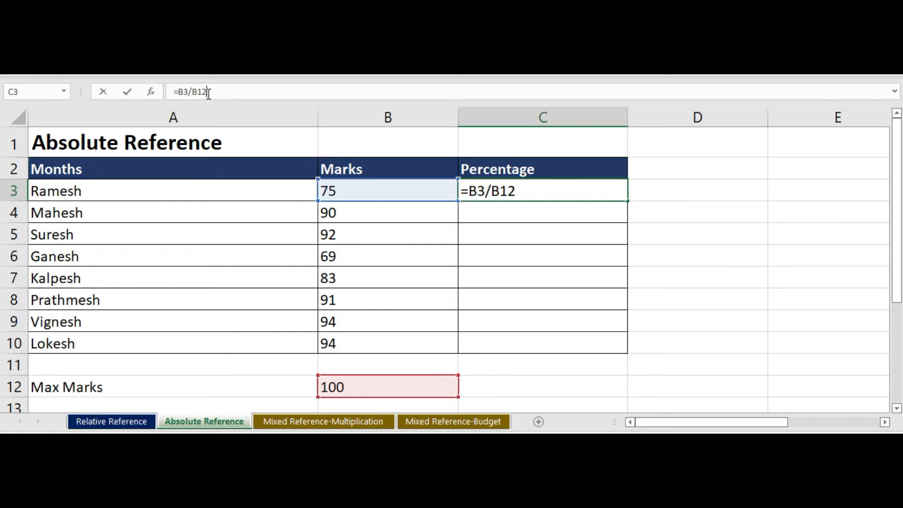
{"action": "key", "text": "F4"}
{"action": "key", "text": "Return"}
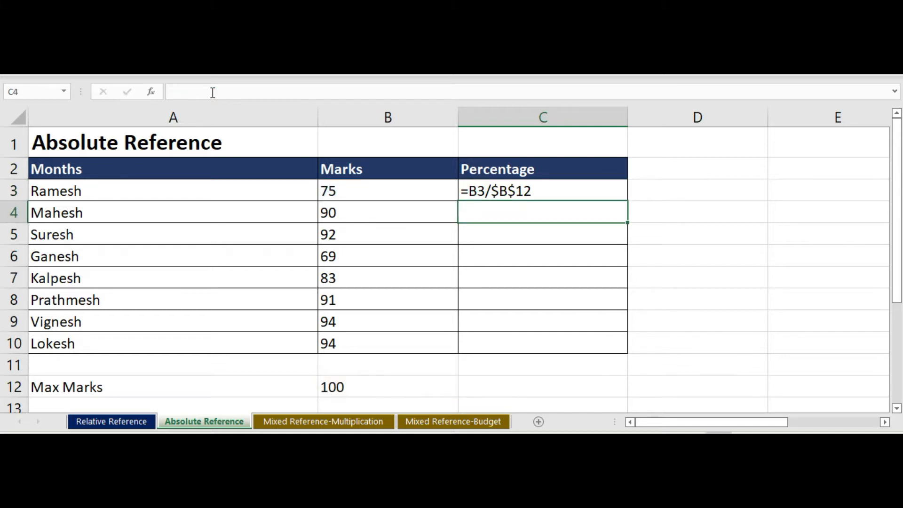
Step: Fill the percentage formula from C3 down the column and clear the surplus copy in C11 below the table
{"action": "double_click", "coordinate": [554, 190]}
{"action": "left_click_drag", "start_coordinate": [629, 201], "coordinate": [625, 386]}
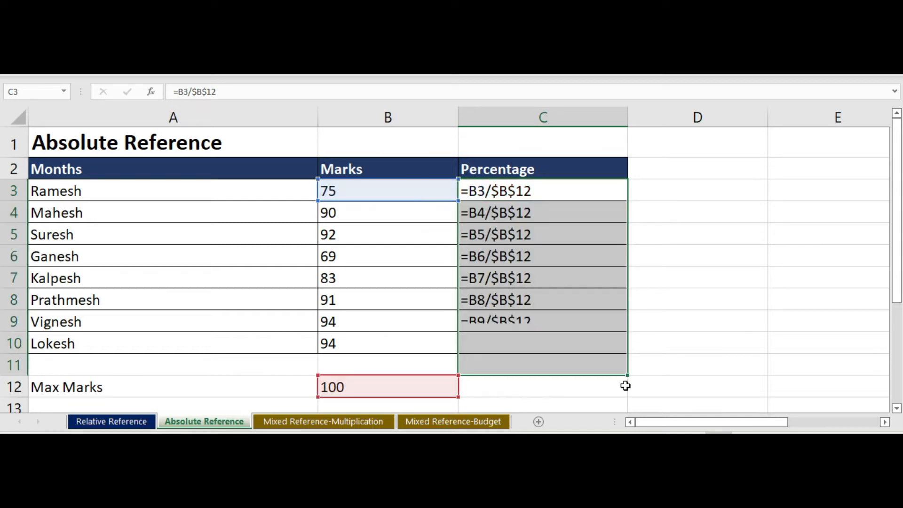
{"action": "double_click", "coordinate": [567, 365]}
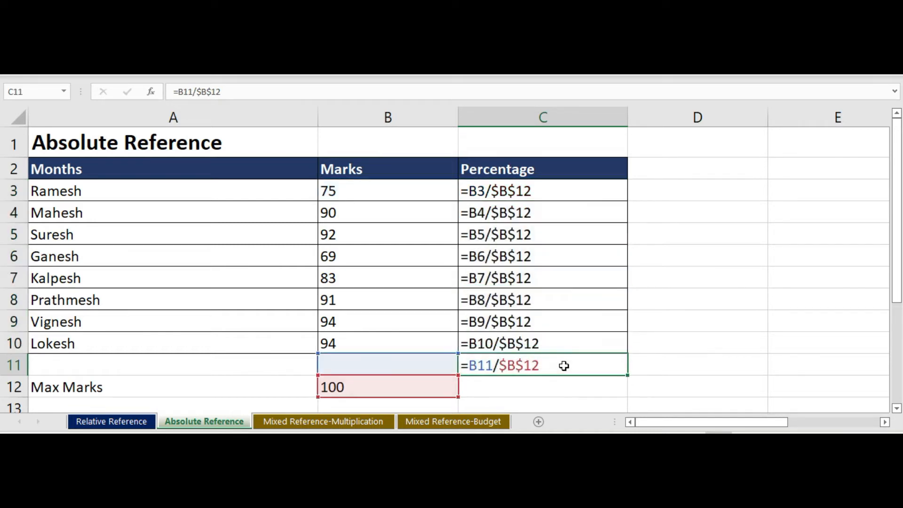
{"action": "key", "text": "Escape"}
{"action": "key", "text": "Delete"}
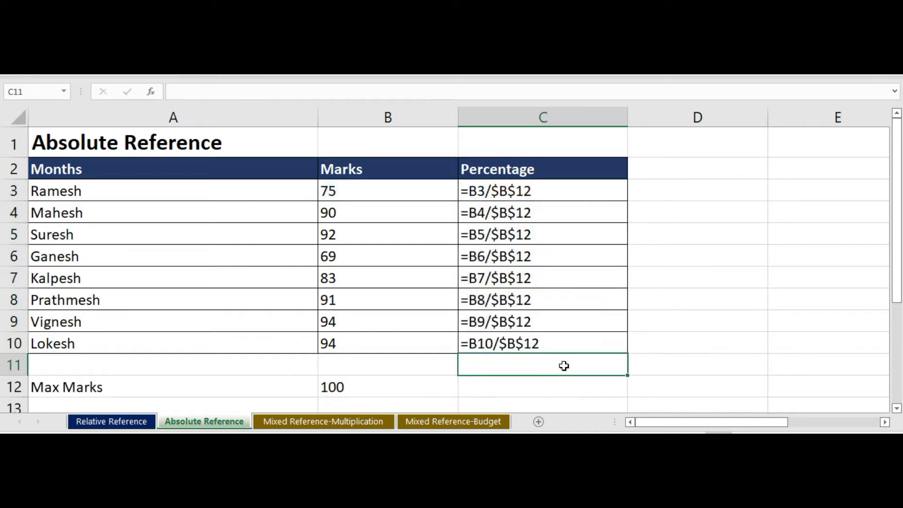
Step: Check which cells the percentage formulas in C4 and C5 reference, and switch the sheet back to displaying values
{"action": "double_click", "coordinate": [542, 213]}
{"action": "double_click", "coordinate": [548, 234]}
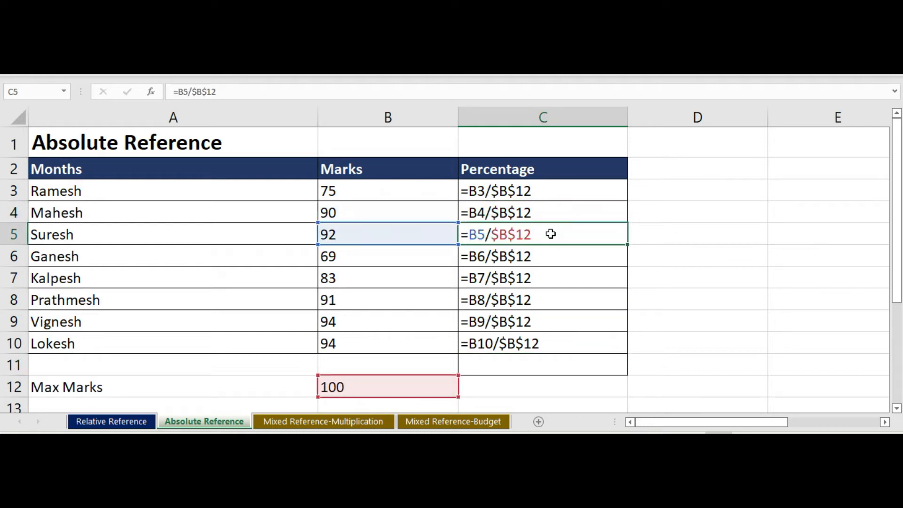
{"action": "left_click", "coordinate": [681, 265]}
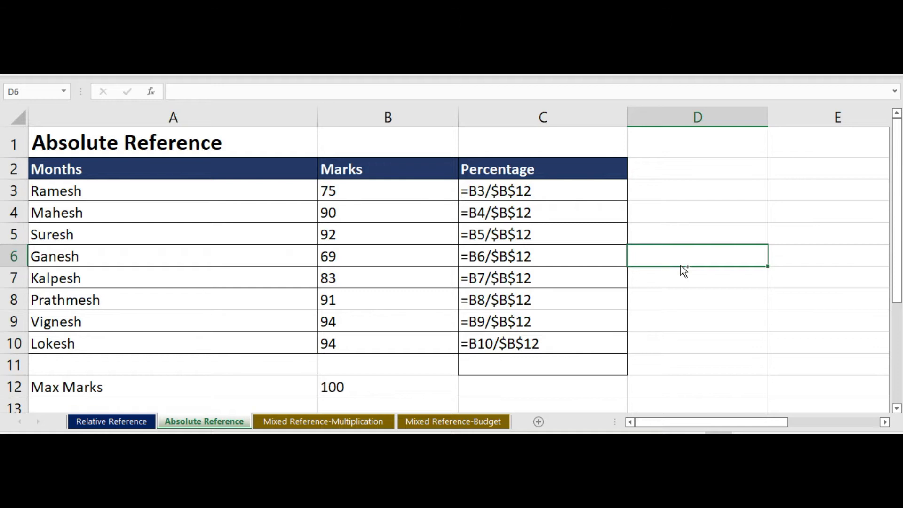
{"action": "key", "text": "ctrl+grave"}
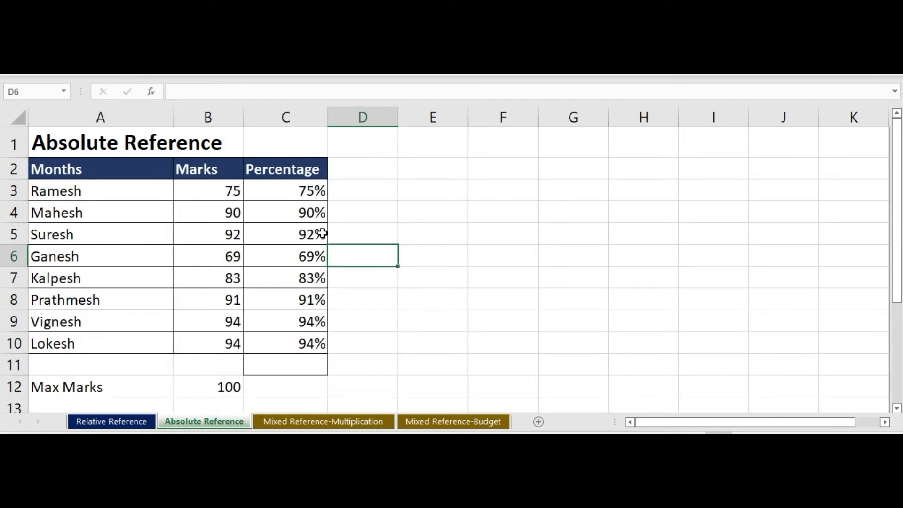
Step: Review the calculated percentages and the absolute reference in the formulas of cells C3, C4 and C6
{"action": "left_click", "coordinate": [294, 212]}
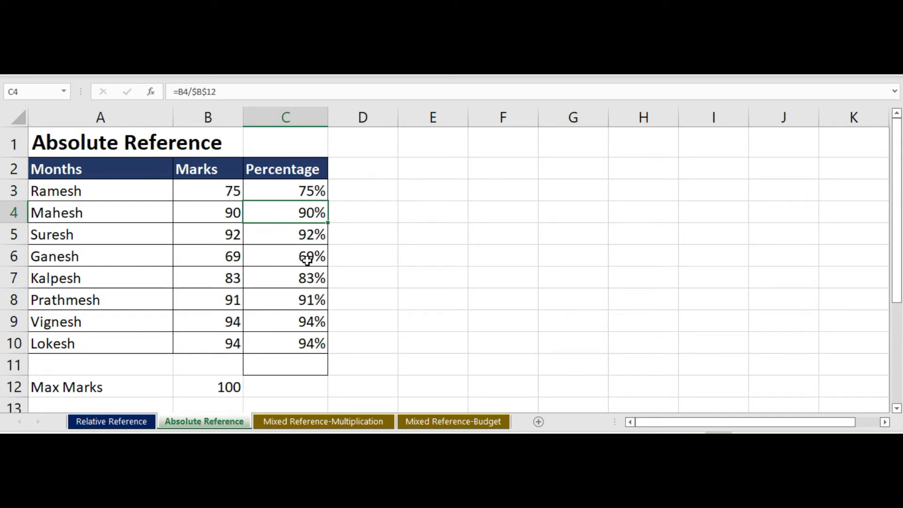
{"action": "double_click", "coordinate": [292, 190]}
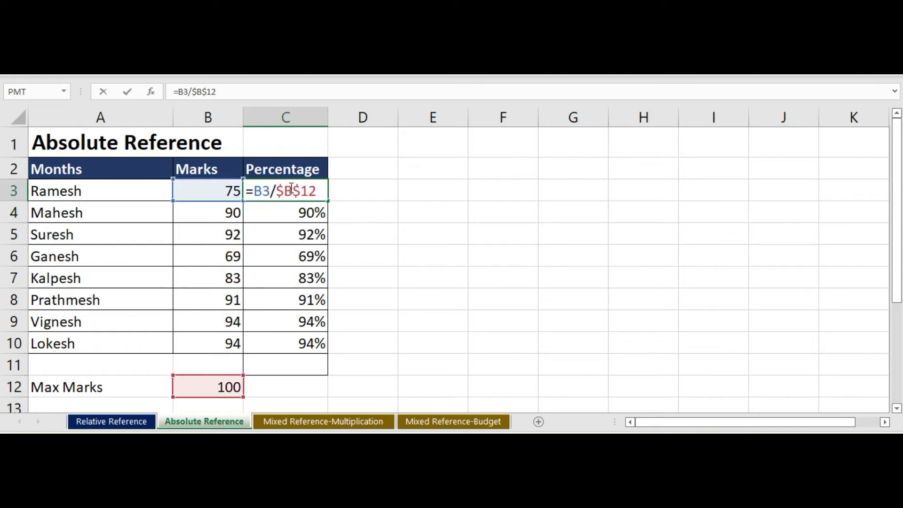
{"action": "key", "text": "Return"}
{"action": "double_click", "coordinate": [283, 254]}
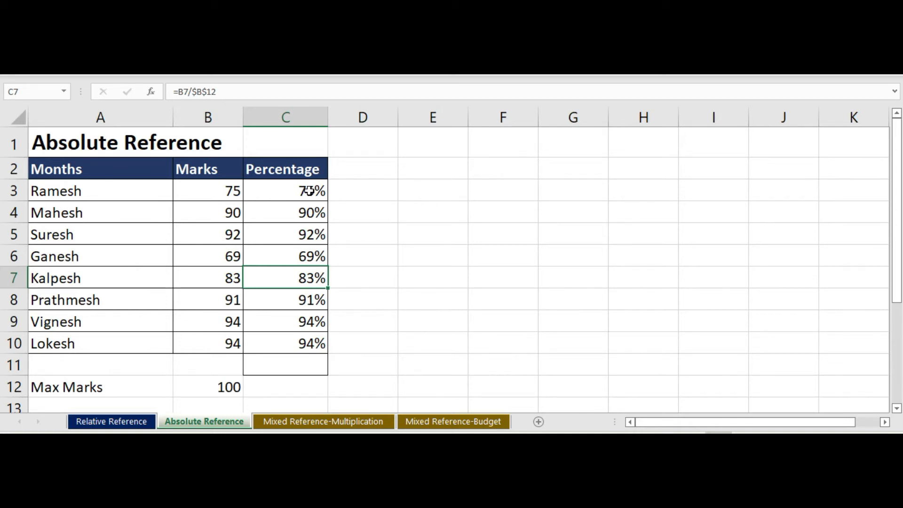
{"action": "key", "text": "Up"}
{"action": "key", "text": "Up"}
{"action": "key", "text": "Up"}
{"action": "key", "text": "Up"}
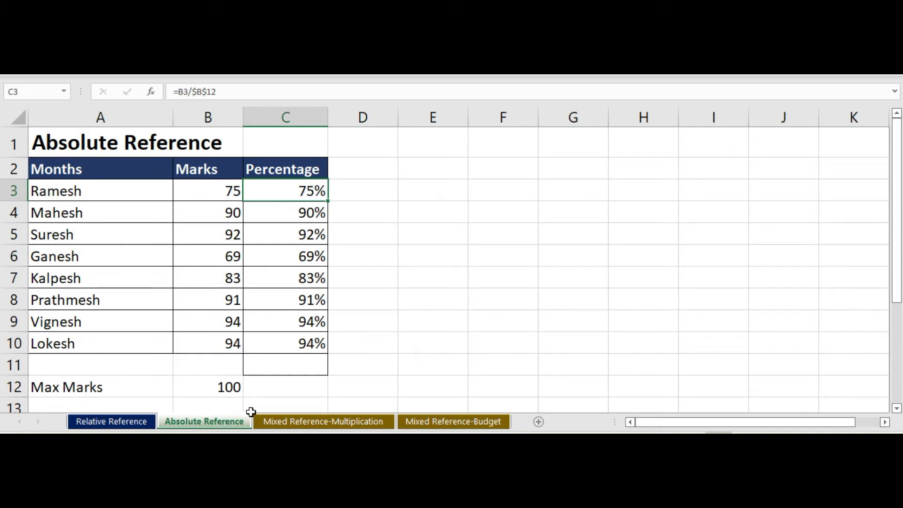
Step: On the Mixed Reference-Multiplication sheet, enter =B4*A5 in cell B5 and fill it down to B14
{"action": "left_click", "coordinate": [328, 419]}
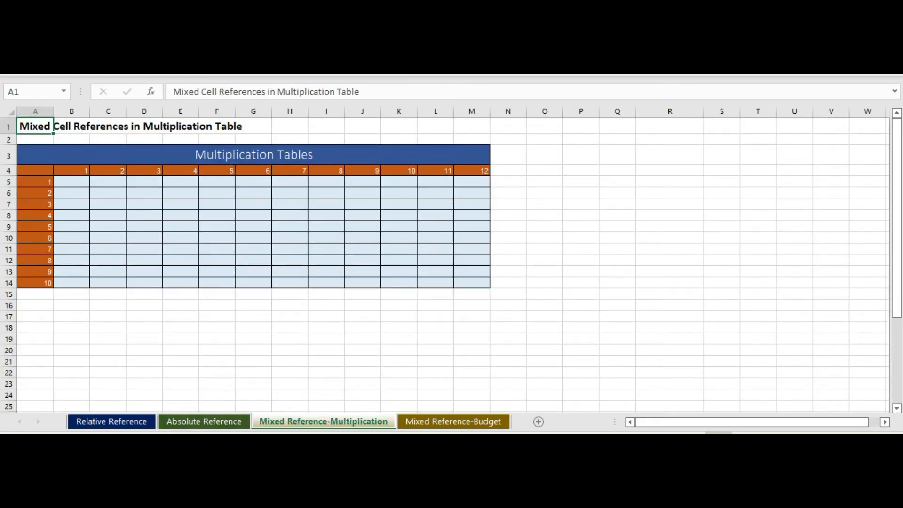
{"action": "scroll", "coordinate": [594, 230], "scroll_direction": "up", "scroll_amount": 2}
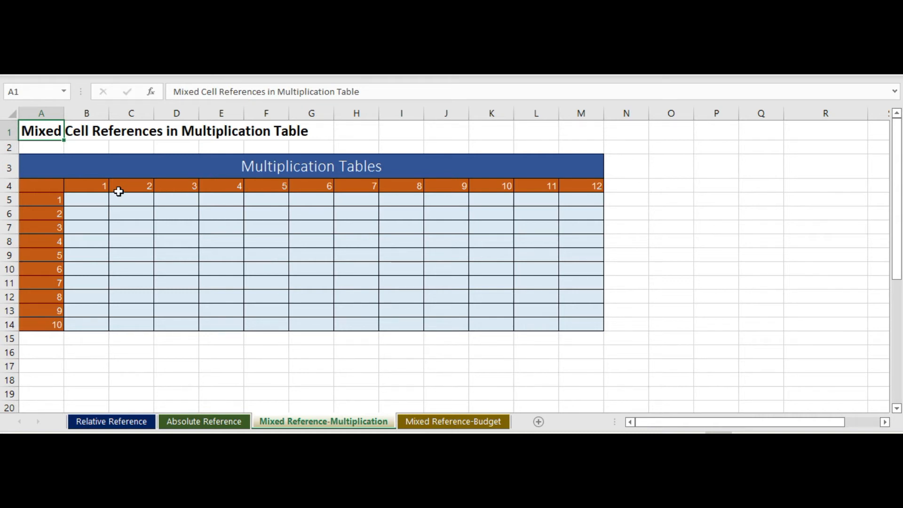
{"action": "left_click", "coordinate": [95, 200]}
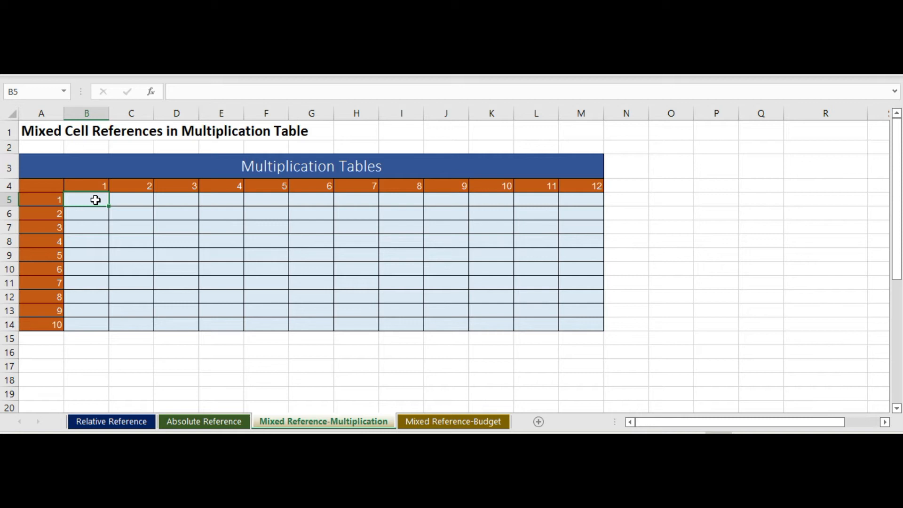
{"action": "type", "text": "="}
{"action": "left_click", "coordinate": [91, 183]}
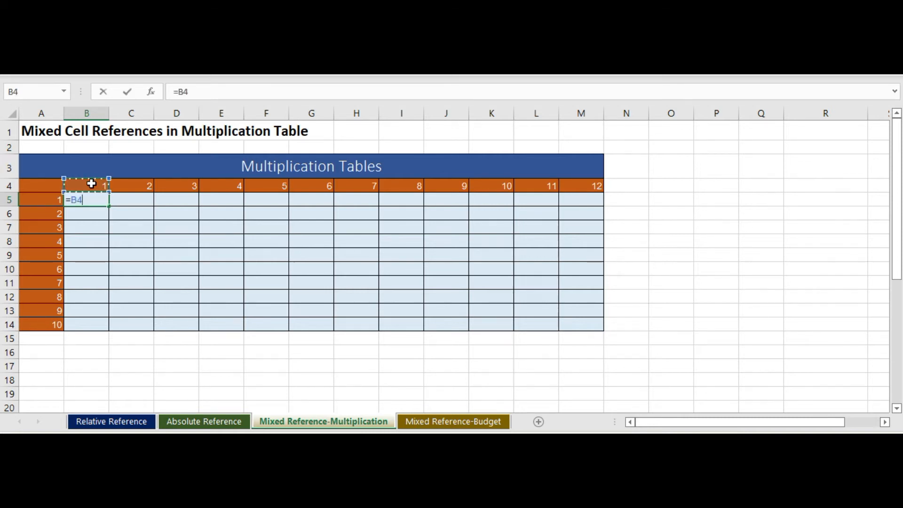
{"action": "type", "text": "*"}
{"action": "left_click", "coordinate": [36, 202]}
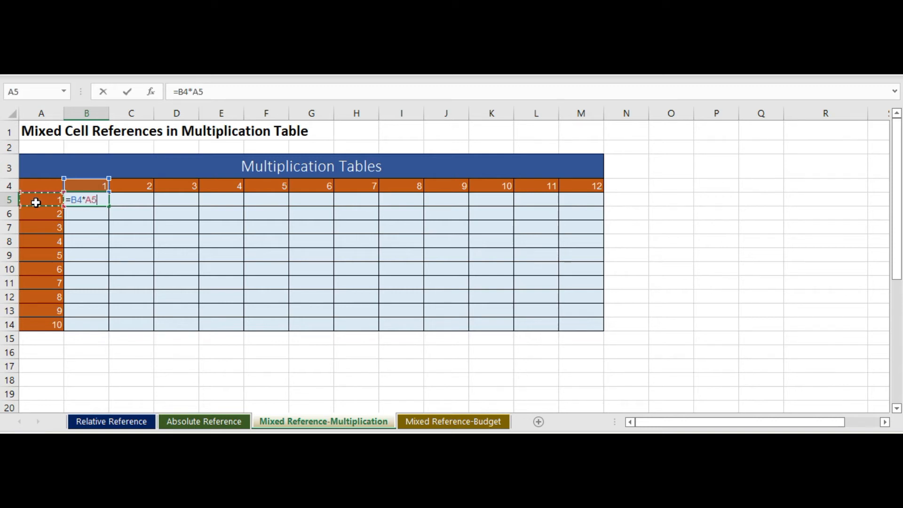
{"action": "key", "text": "ctrl+Return"}
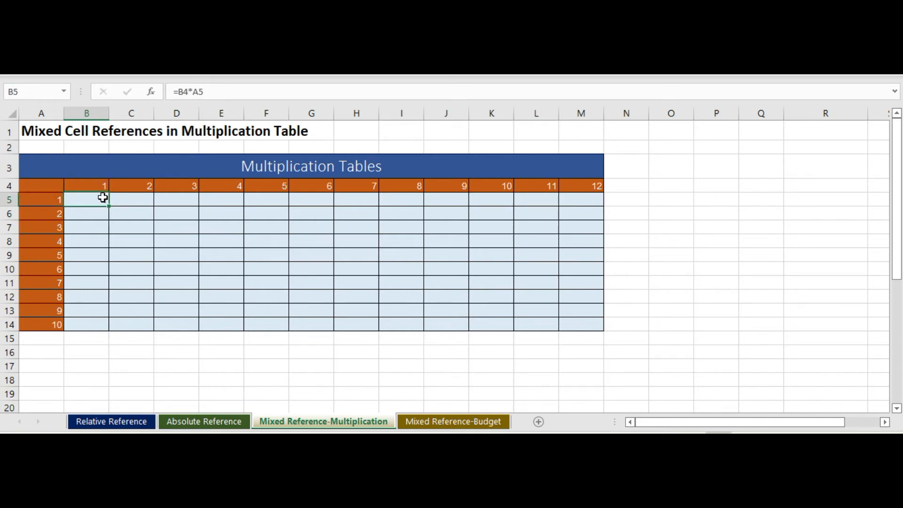
{"action": "left_click_drag", "start_coordinate": [110, 208], "coordinate": [113, 331]}
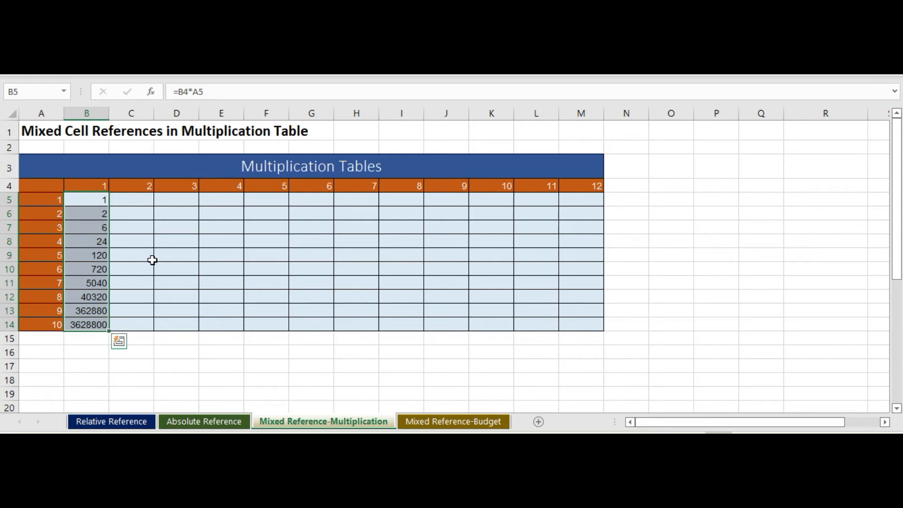
Step: Display the multiplication table's formulas, examine which cells B5 and B10 reference, and return to displaying values
{"action": "key", "text": "ctrl+grave"}
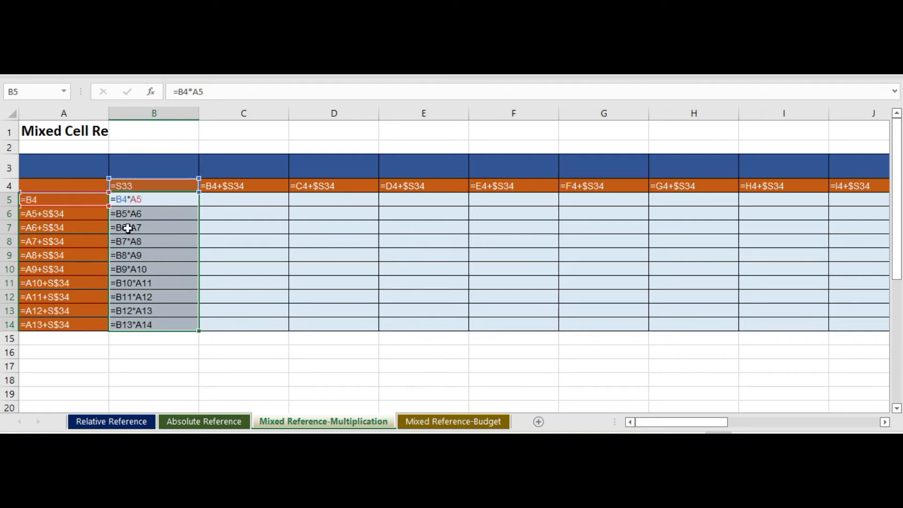
{"action": "left_click", "coordinate": [266, 240]}
{"action": "double_click", "coordinate": [149, 202]}
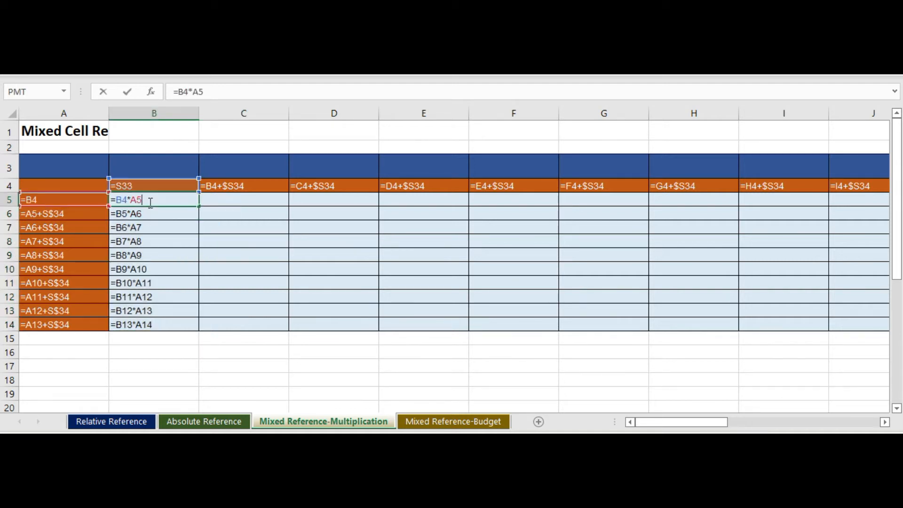
{"action": "key", "text": "Escape"}
{"action": "double_click", "coordinate": [144, 269]}
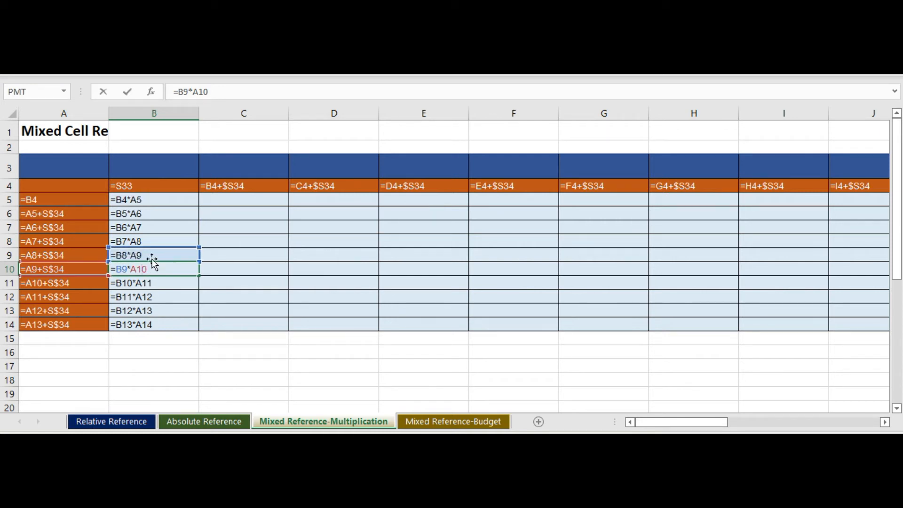
{"action": "key", "text": "Return"}
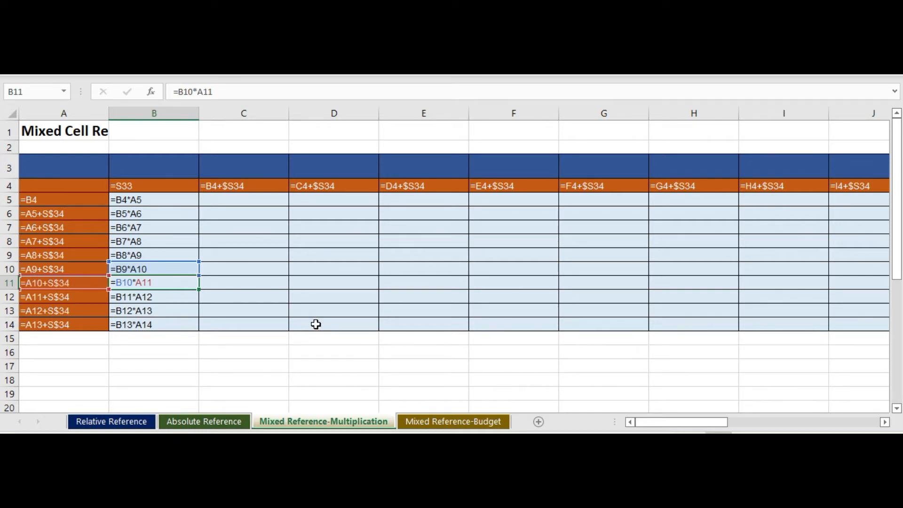
{"action": "key", "text": "ctrl+grave"}
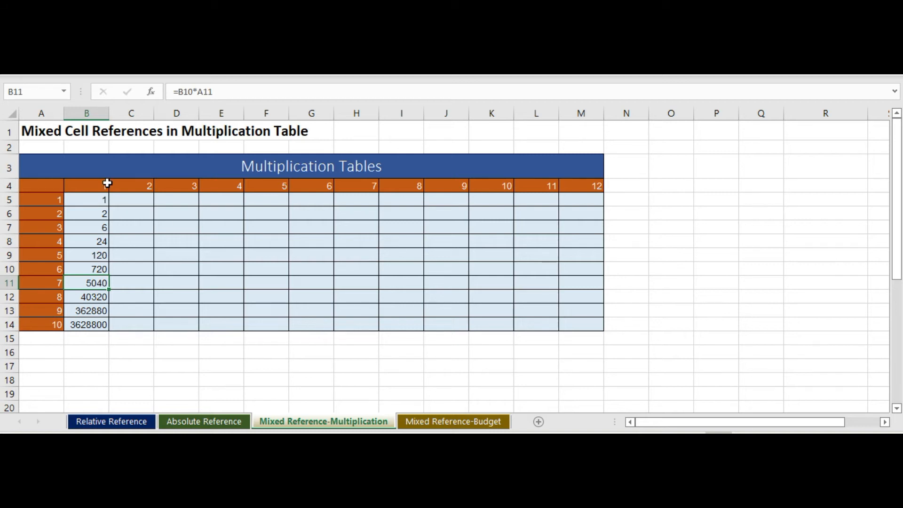
Step: Clear the multiplication results in cells B6 to B14, keeping the formula in B5
{"action": "left_click", "coordinate": [87, 201]}
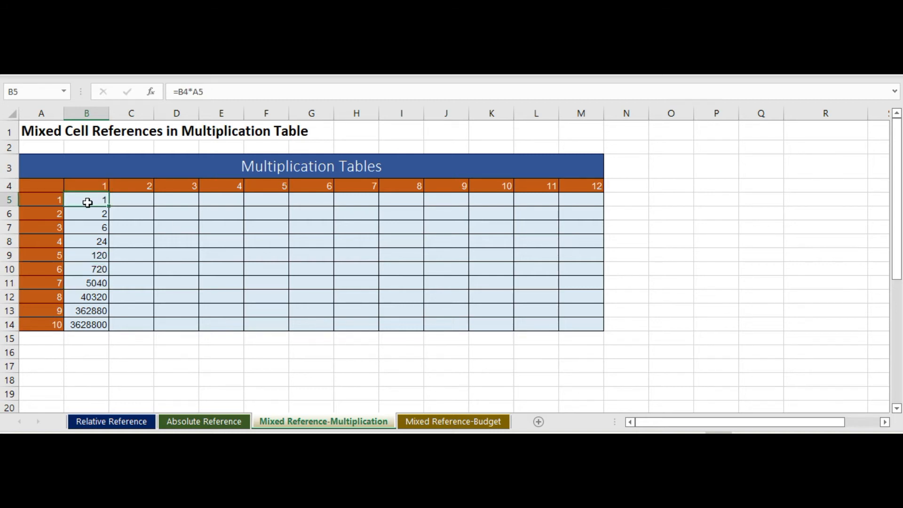
{"action": "left_click_drag", "start_coordinate": [90, 214], "coordinate": [91, 325]}
{"action": "key", "text": "Delete"}
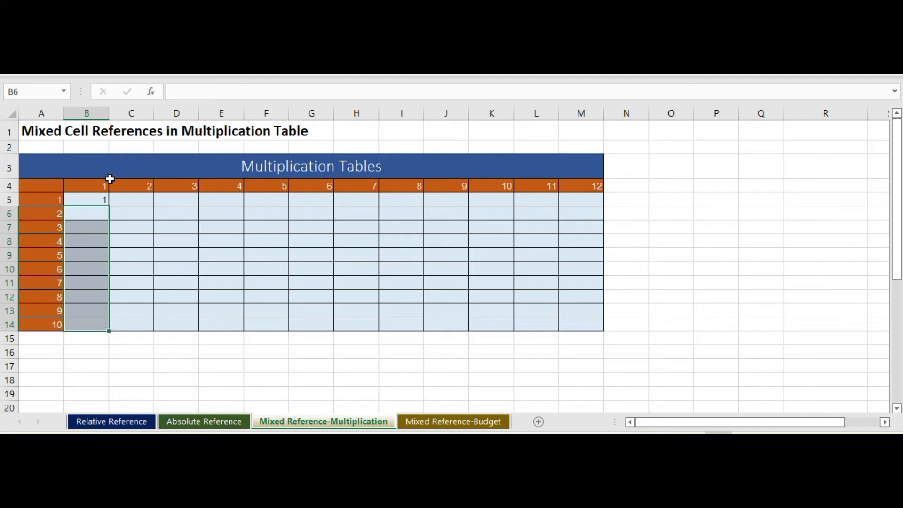
Step: Make the B4 reference in cell B5 fully absolute so the formula reads =$B$4*A5
{"action": "double_click", "coordinate": [97, 197]}
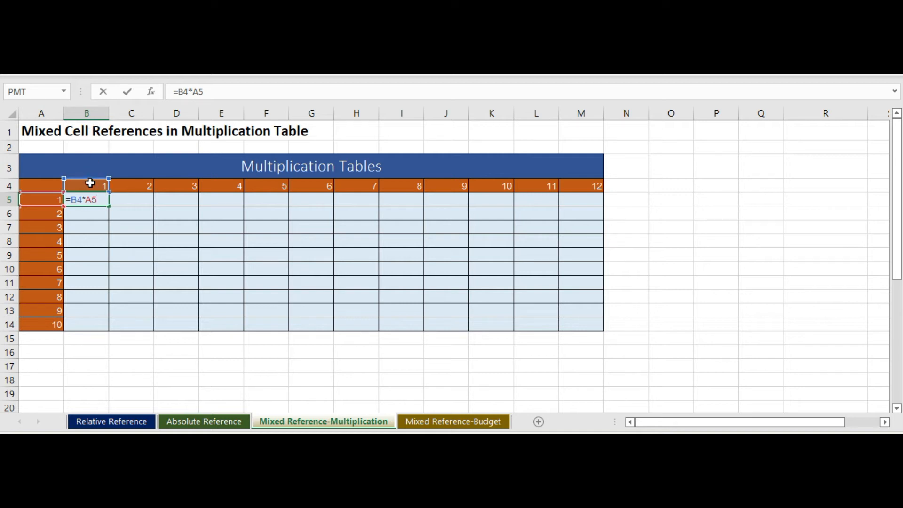
{"action": "left_click", "coordinate": [186, 91]}
{"action": "key", "text": "F4"}
{"action": "key", "text": "Return"}
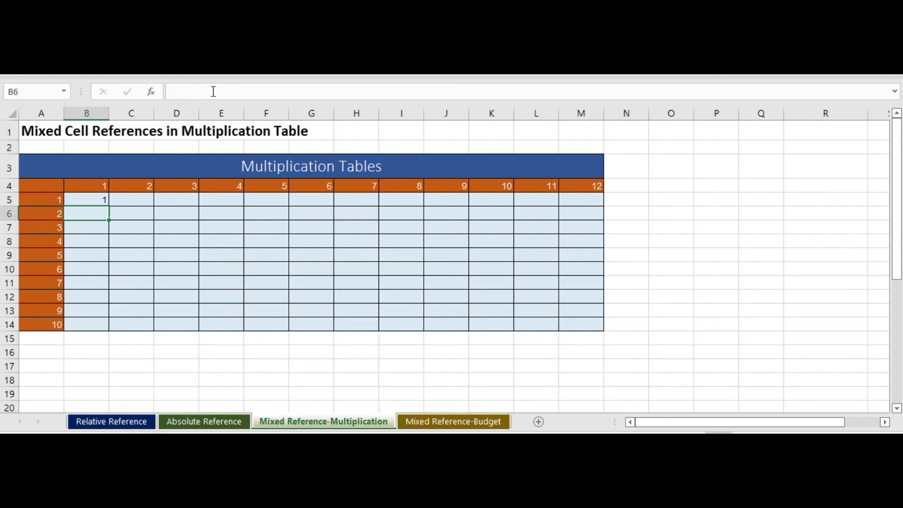
Step: Fill the B5 formula down to B14 and across the table to column M
{"action": "left_click", "coordinate": [89, 200]}
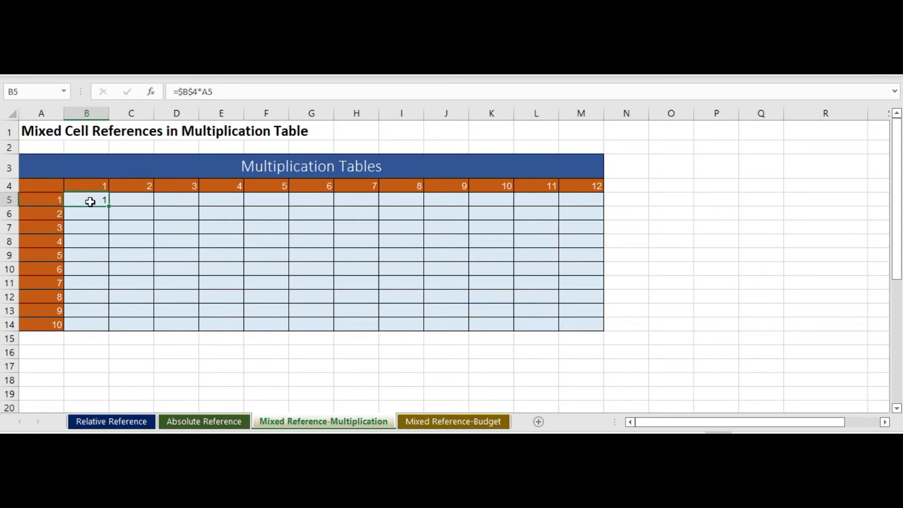
{"action": "left_click_drag", "start_coordinate": [109, 205], "coordinate": [112, 336]}
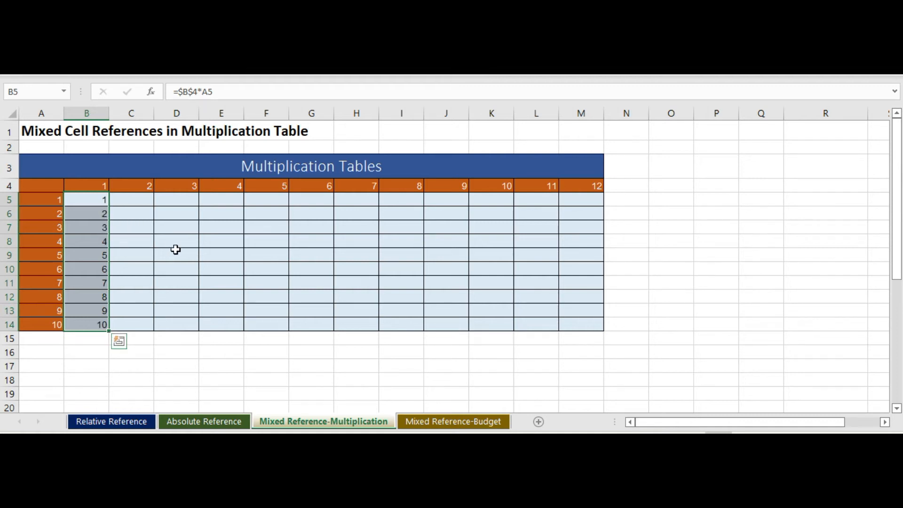
{"action": "left_click_drag", "start_coordinate": [92, 198], "coordinate": [600, 329]}
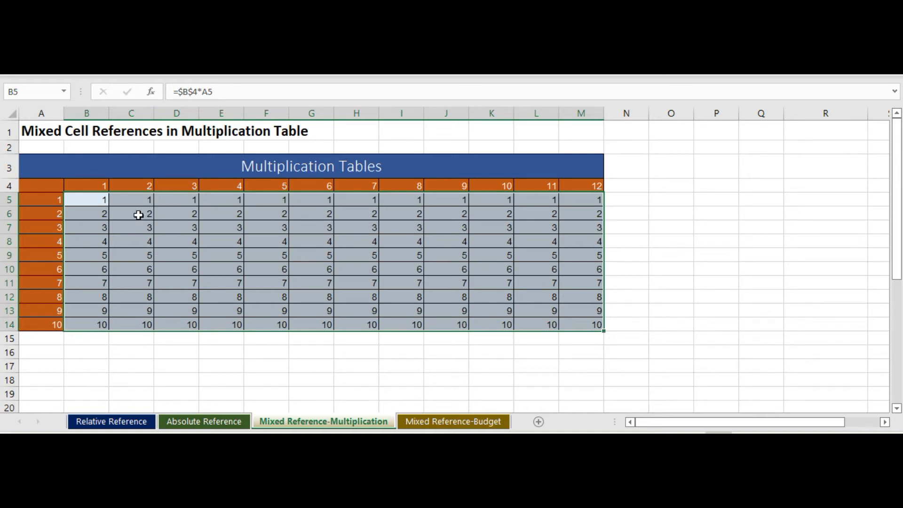
Step: Examine which cells the formulas in B5, B8 and C5 reference
{"action": "double_click", "coordinate": [93, 199]}
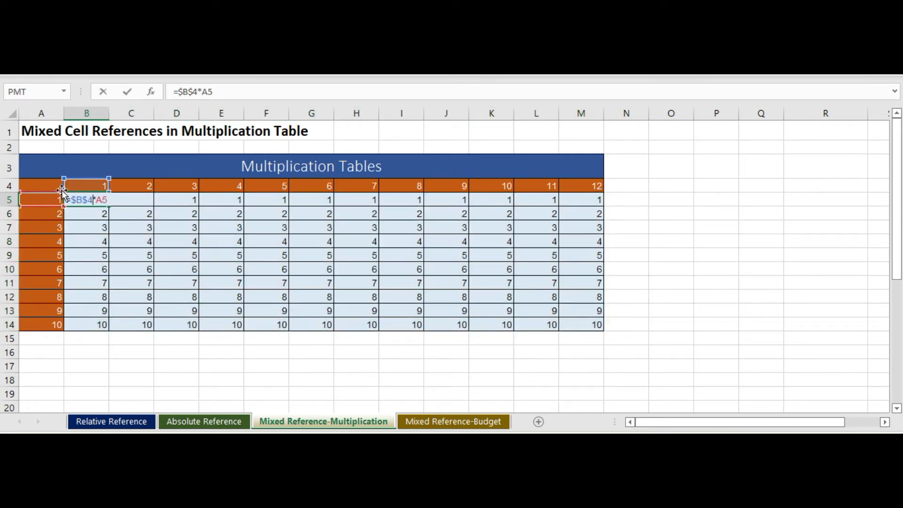
{"action": "key", "text": "Return"}
{"action": "left_click", "coordinate": [90, 243]}
{"action": "double_click", "coordinate": [89, 243]}
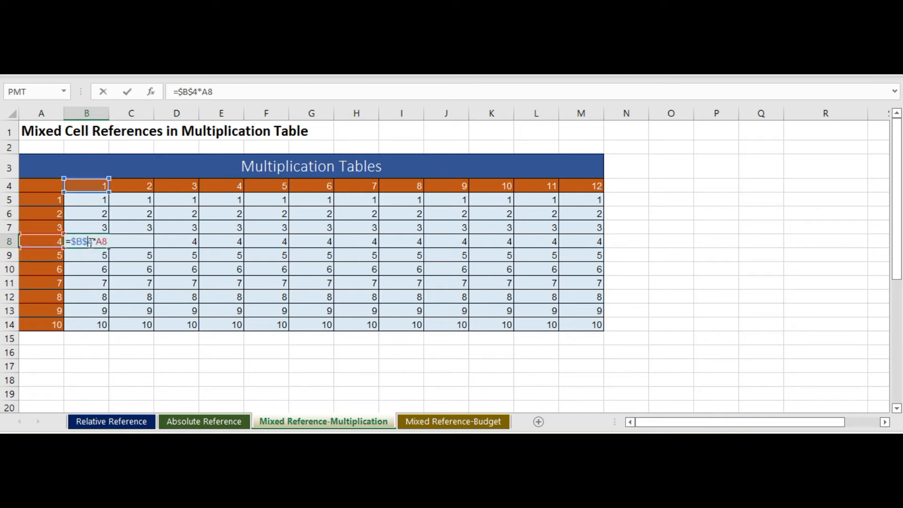
{"action": "key", "text": "Escape"}
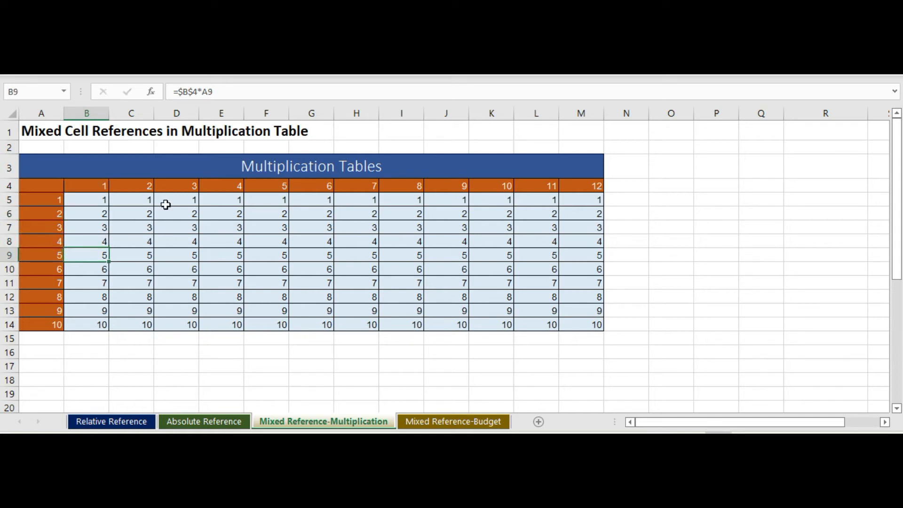
{"action": "left_click", "coordinate": [147, 200]}
{"action": "double_click", "coordinate": [146, 200]}
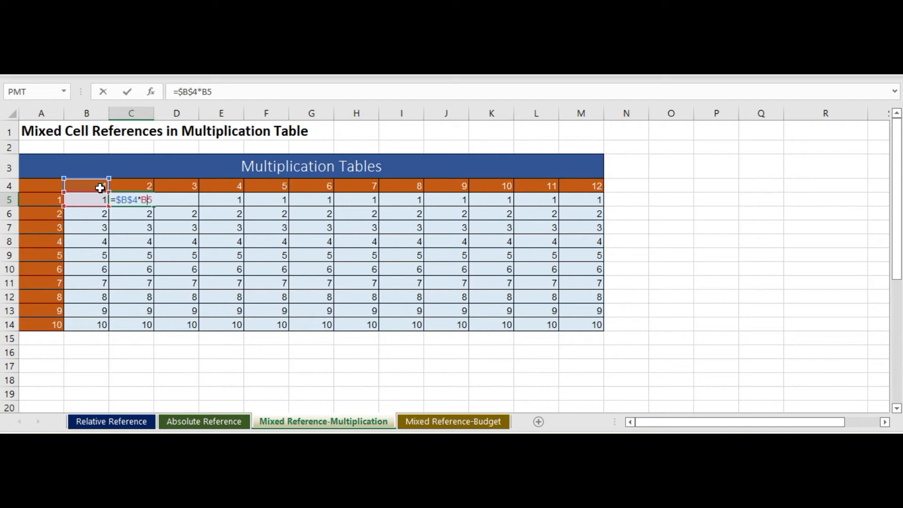
{"action": "key", "text": "Return"}
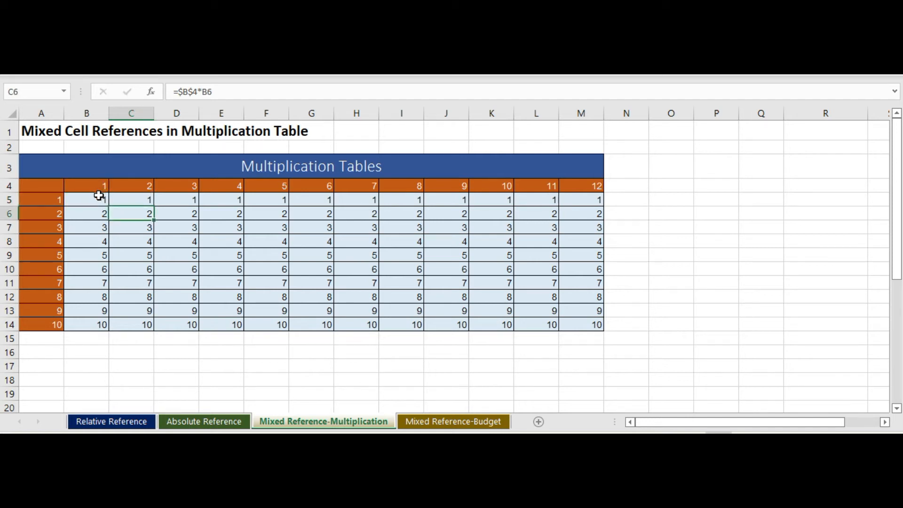
Step: Clear all formulas from the table body, cells B5 to M14
{"action": "left_click", "coordinate": [99, 198]}
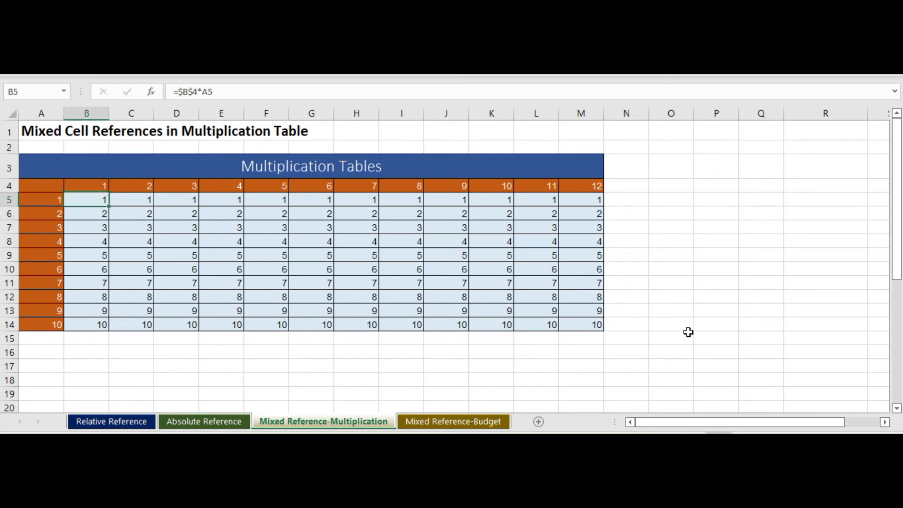
{"action": "left_click_drag", "start_coordinate": [92, 197], "coordinate": [571, 322]}
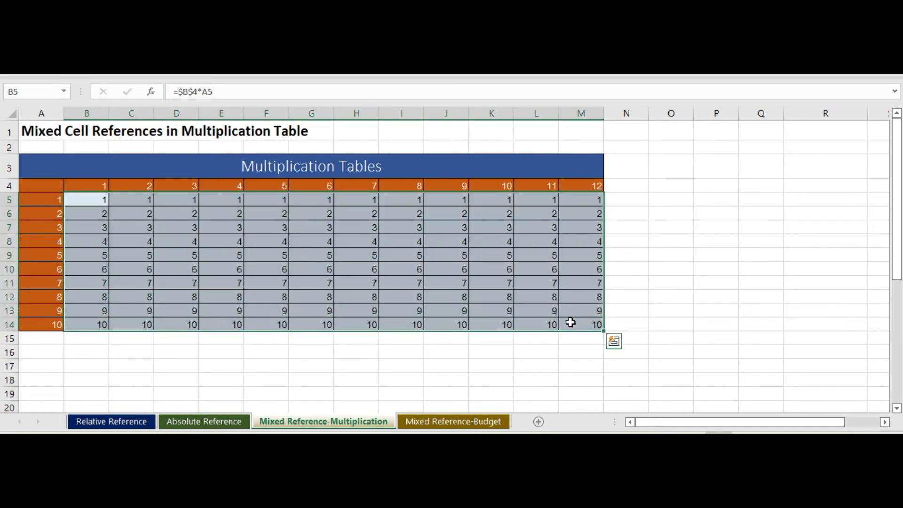
{"action": "key", "text": "Delete"}
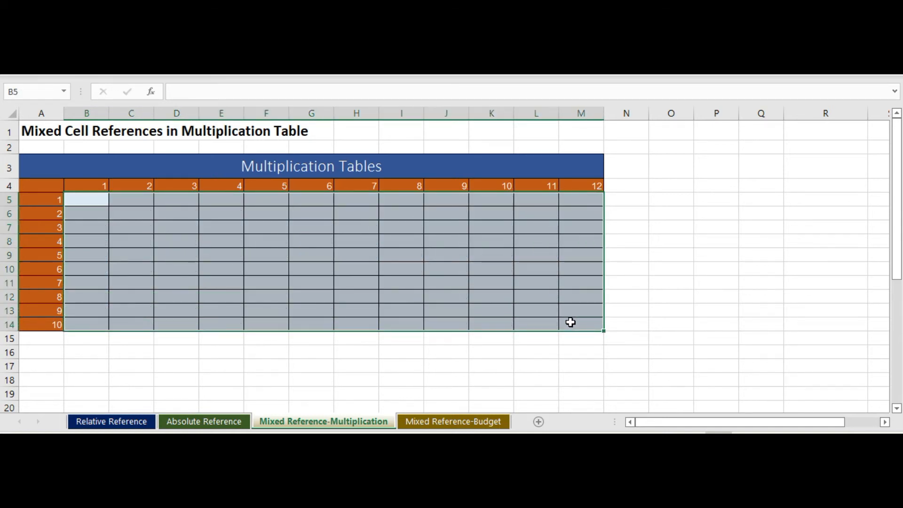
Step: Enter the formula =B4*A5 in cell B5
{"action": "left_click", "coordinate": [88, 198]}
{"action": "type", "text": "="}
{"action": "left_click", "coordinate": [91, 187]}
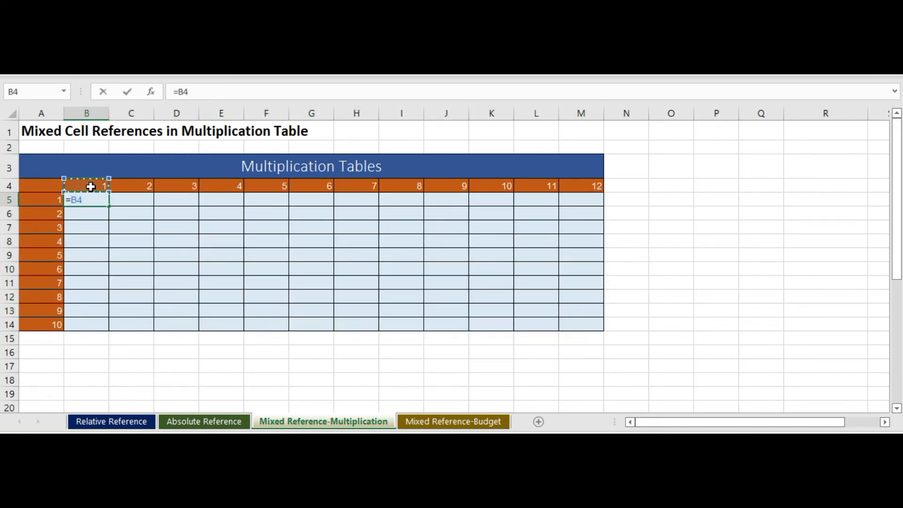
{"action": "type", "text": "*"}
{"action": "left_click", "coordinate": [51, 196]}
{"action": "key", "text": "Return"}
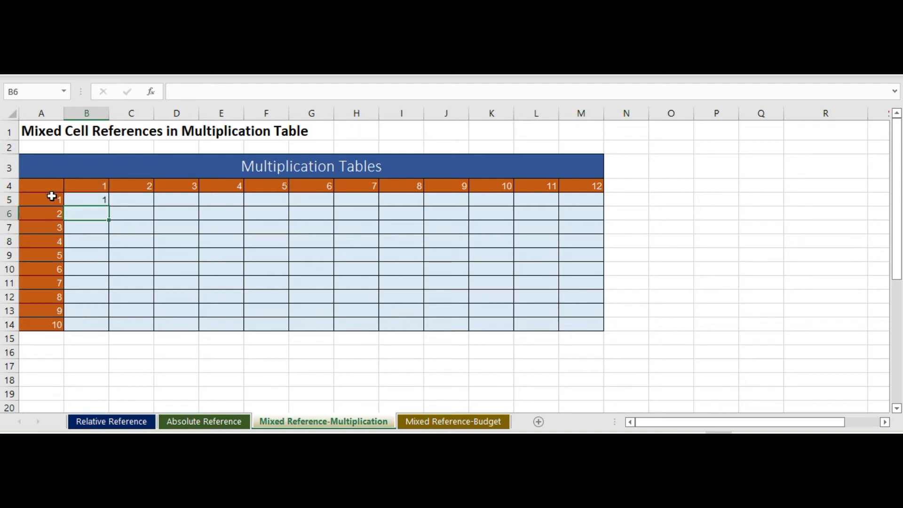
Step: Examine row 4 and its header cells from B4 across to L4, comparing how the column letter and row number change
{"action": "left_click", "coordinate": [86, 201]}
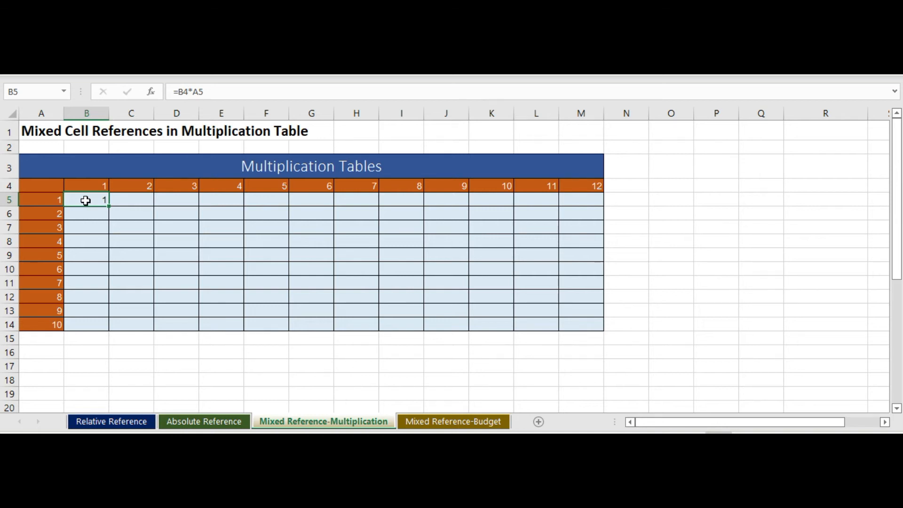
{"action": "left_click", "coordinate": [10, 186]}
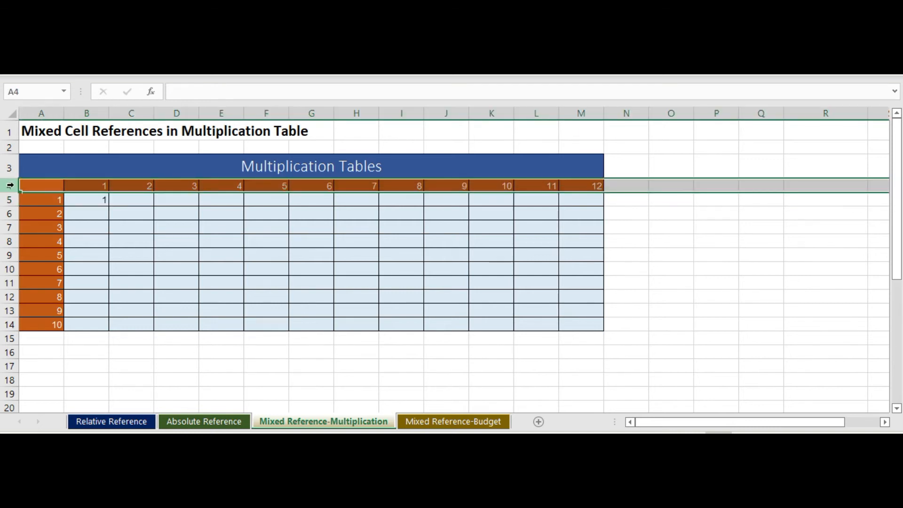
{"action": "left_click", "coordinate": [86, 204]}
{"action": "left_click_drag", "start_coordinate": [93, 185], "coordinate": [147, 183]}
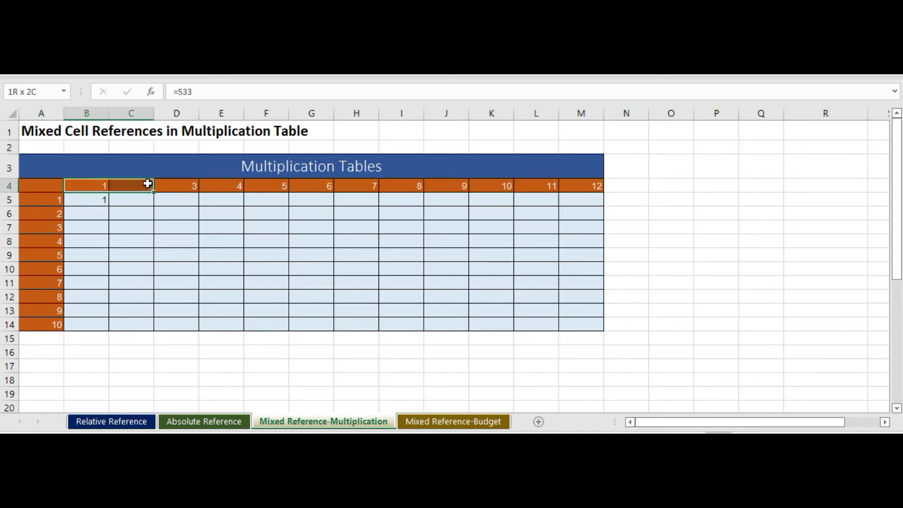
{"action": "left_click", "coordinate": [147, 183]}
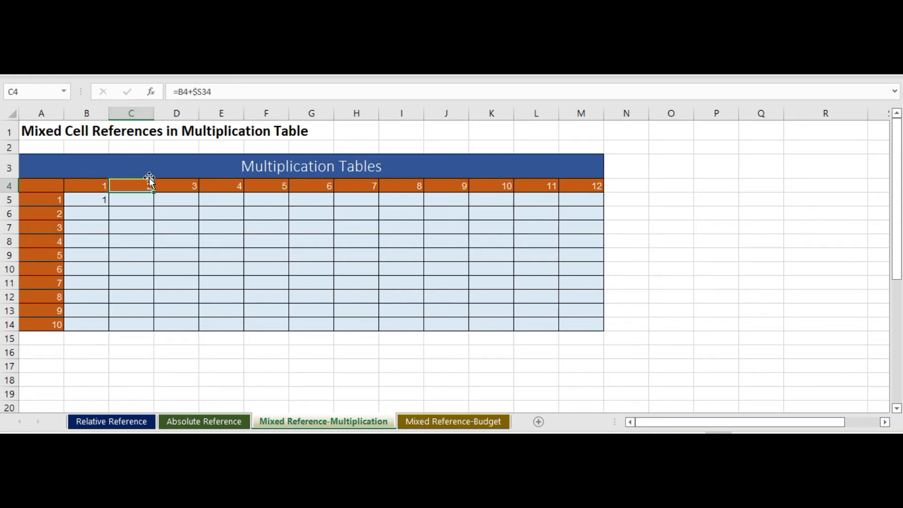
{"action": "left_click", "coordinate": [188, 181]}
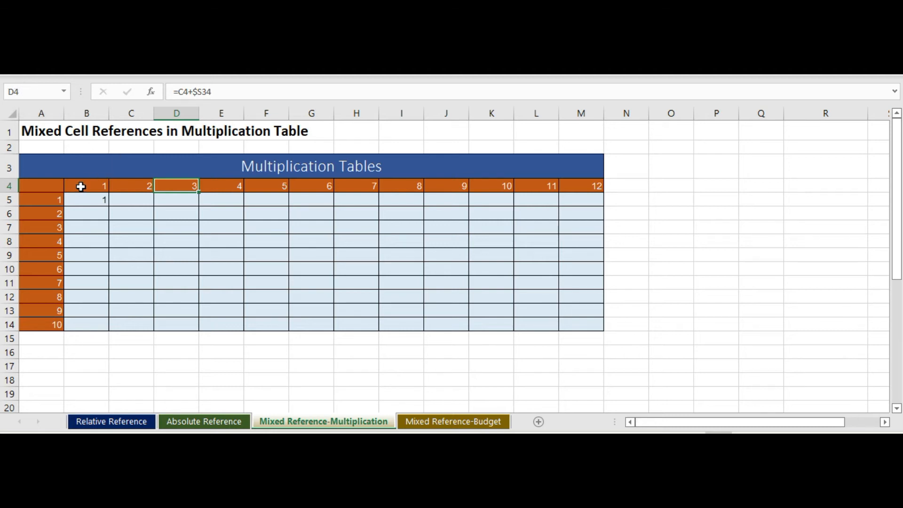
{"action": "left_click", "coordinate": [81, 187]}
{"action": "key", "text": "Right"}
{"action": "key", "text": "Right"}
{"action": "key", "text": "Right"}
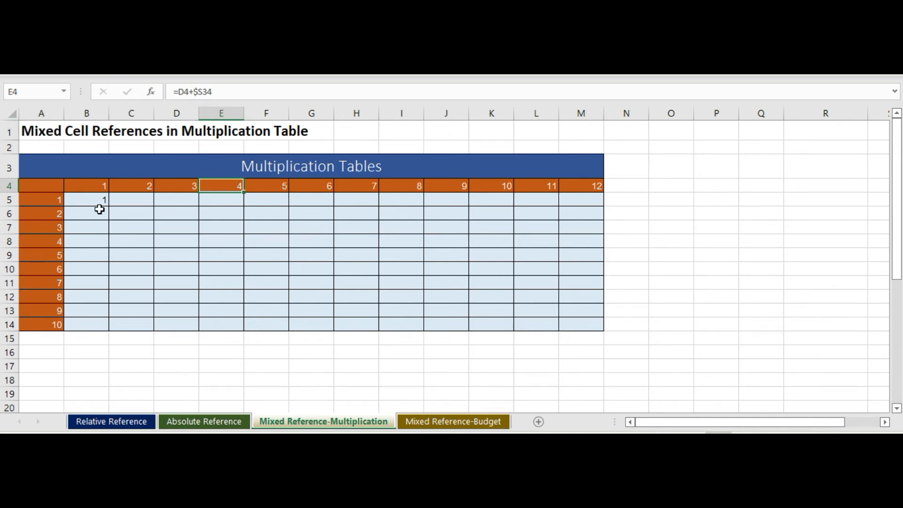
{"action": "key", "text": "Right"}
{"action": "key", "text": "Right"}
{"action": "key", "text": "Right"}
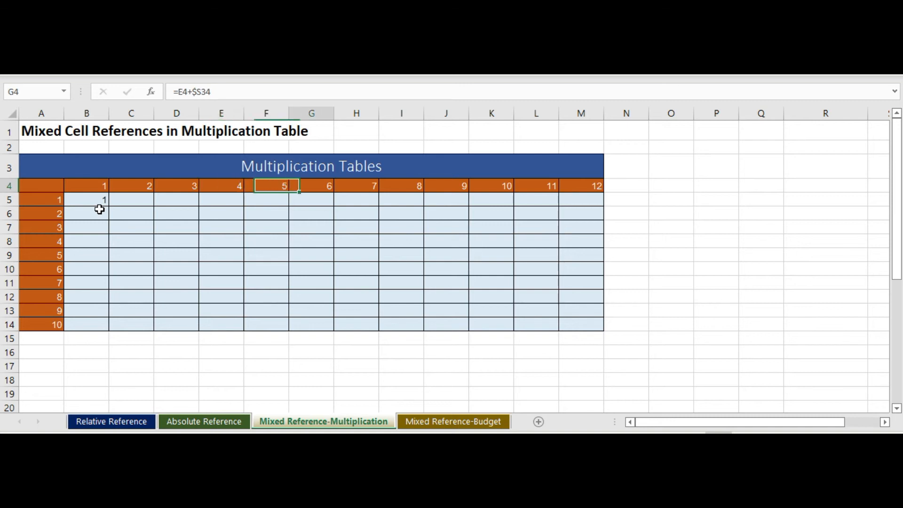
{"action": "key", "text": "Right"}
{"action": "key", "text": "Right"}
{"action": "key", "text": "Right"}
{"action": "key", "text": "Right"}
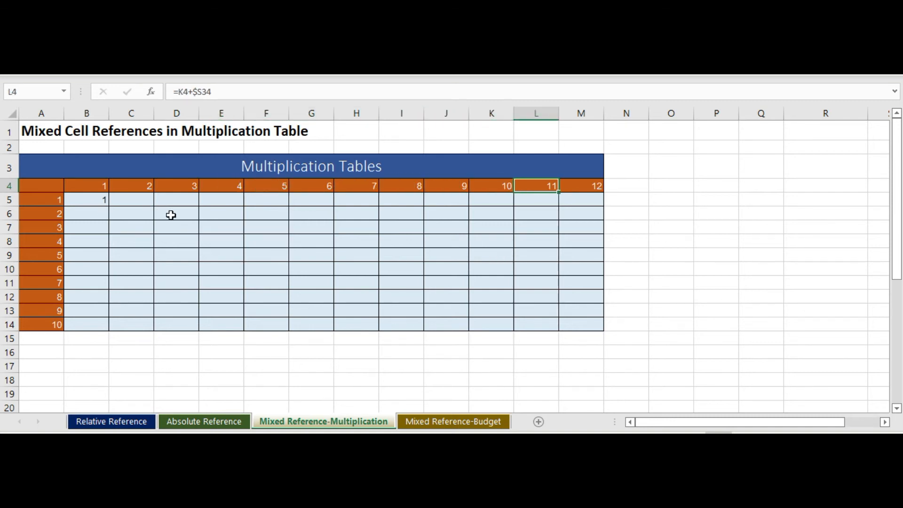
Step: Lock only the row of the B4 reference in cell B5 so the formula reads =B$4*A5
{"action": "left_click", "coordinate": [82, 197]}
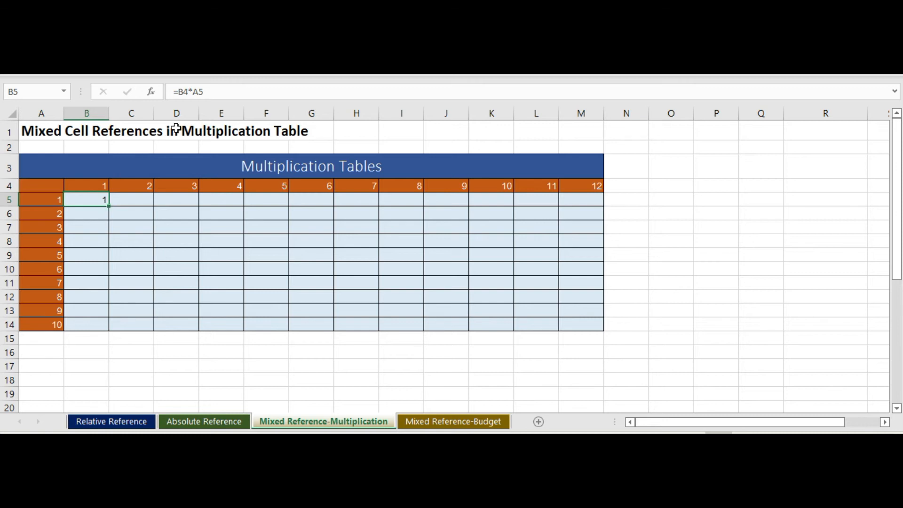
{"action": "left_click", "coordinate": [184, 92]}
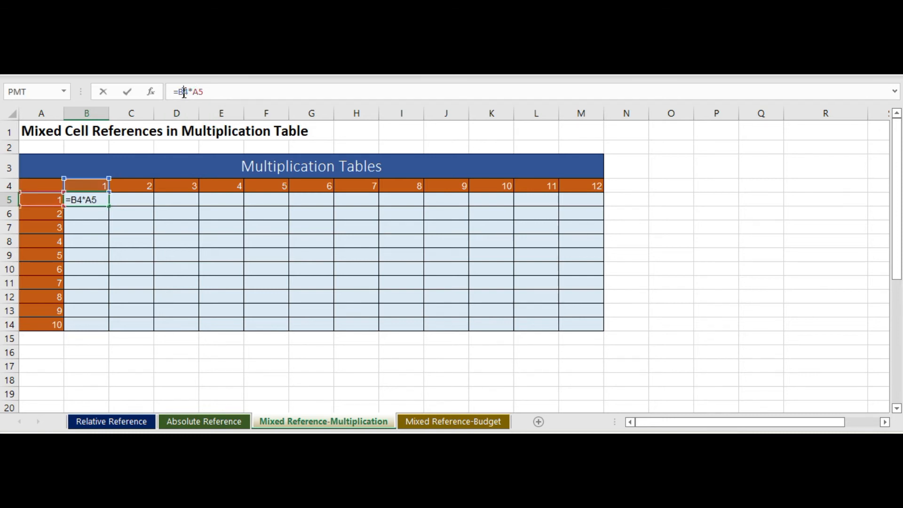
{"action": "type", "text": "$"}
{"action": "key", "text": "Return"}
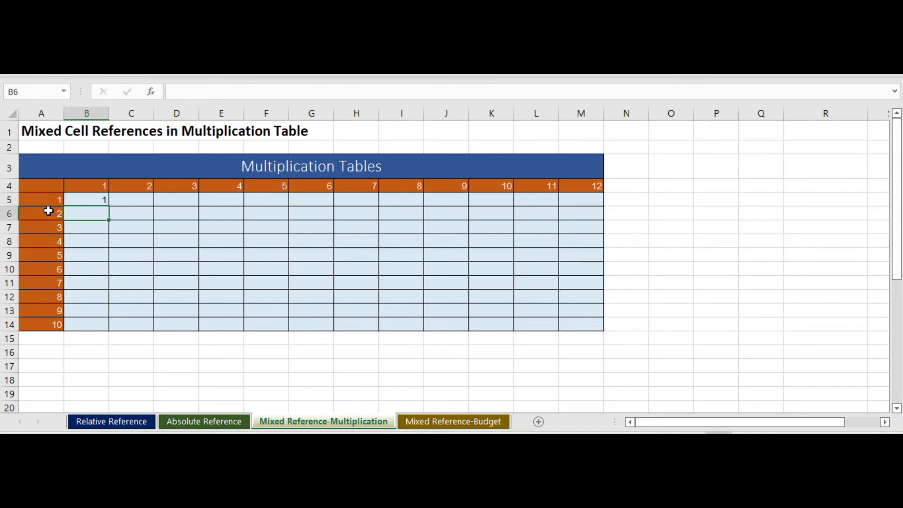
Step: Check the column A header cells from A5 to A9, and lock the column of the A5 reference so B5 reads =B$4*$A5
{"action": "left_click", "coordinate": [48, 200]}
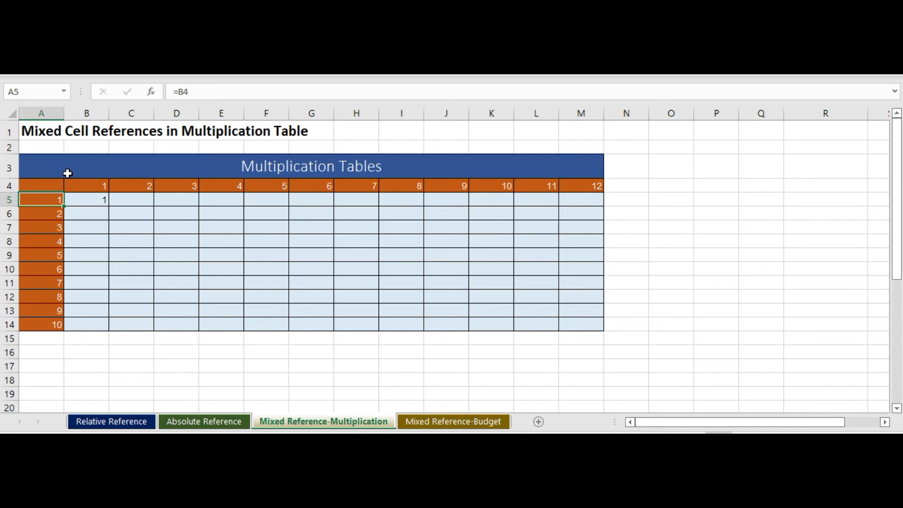
{"action": "key", "text": "Down"}
{"action": "key", "text": "Down"}
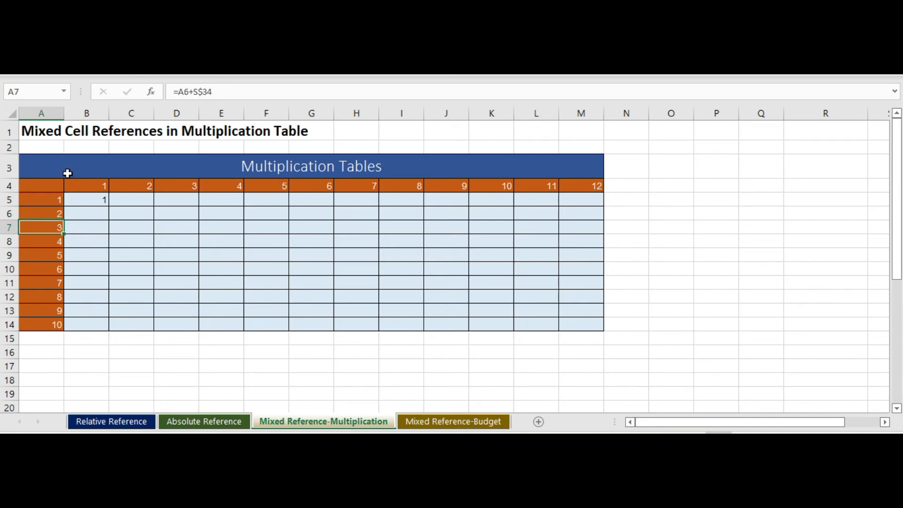
{"action": "key", "text": "Down"}
{"action": "key", "text": "Down"}
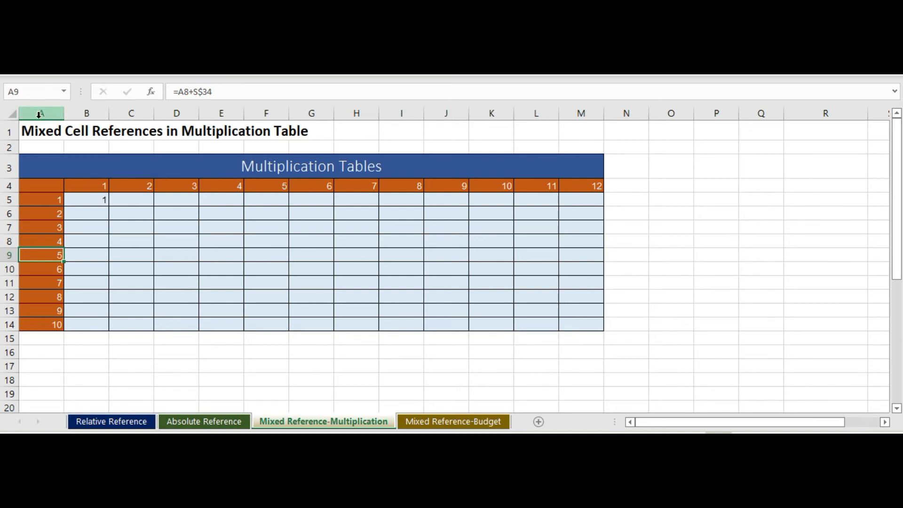
{"action": "left_click", "coordinate": [88, 198]}
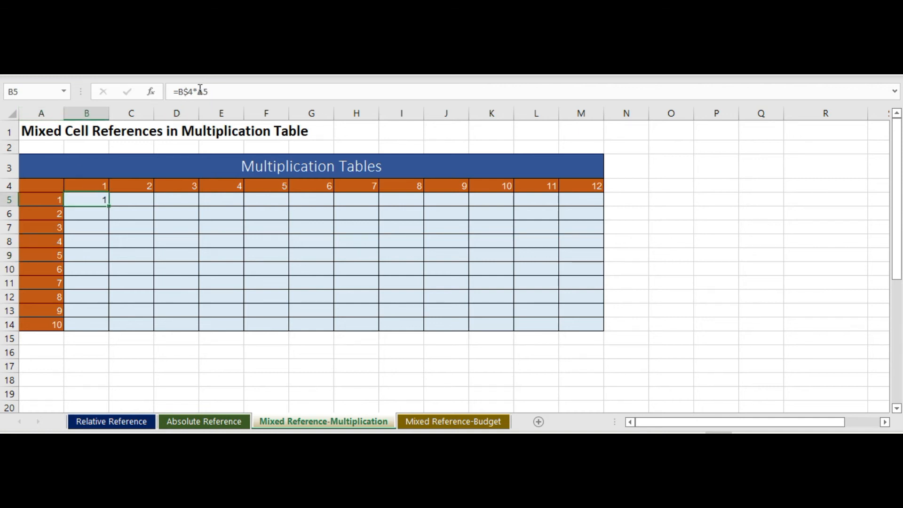
{"action": "left_click", "coordinate": [201, 92]}
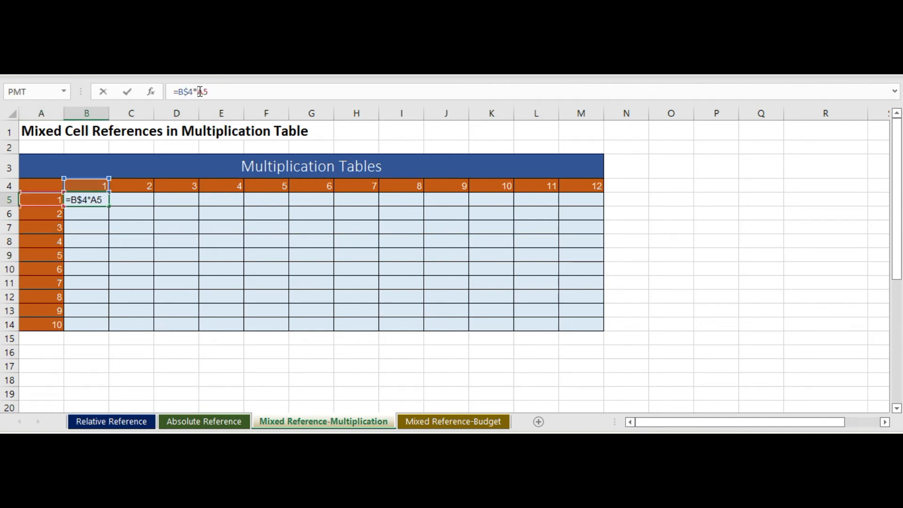
{"action": "type", "text": "$"}
{"action": "key", "text": "Return"}
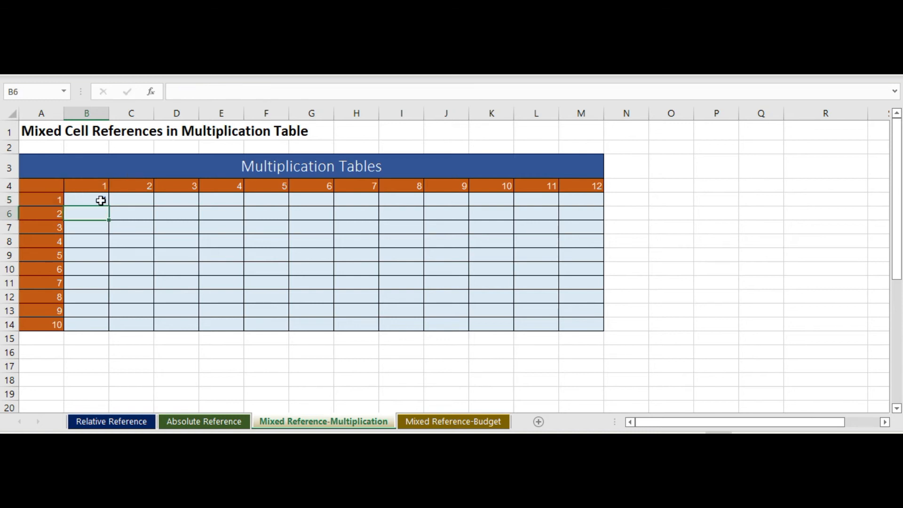
{"action": "left_click", "coordinate": [93, 197]}
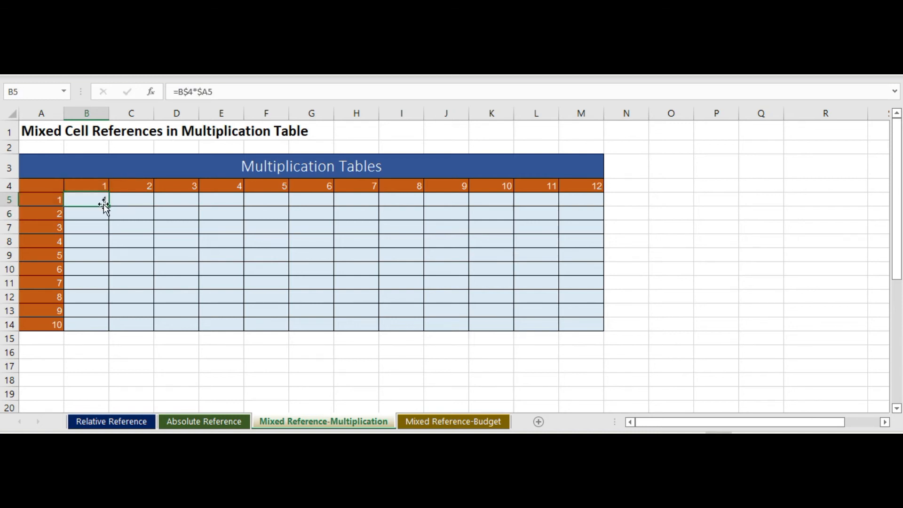
Step: Fill the B5 formula across to M5 and down through row 14 to complete the multiplication table
{"action": "left_click_drag", "start_coordinate": [110, 206], "coordinate": [589, 219]}
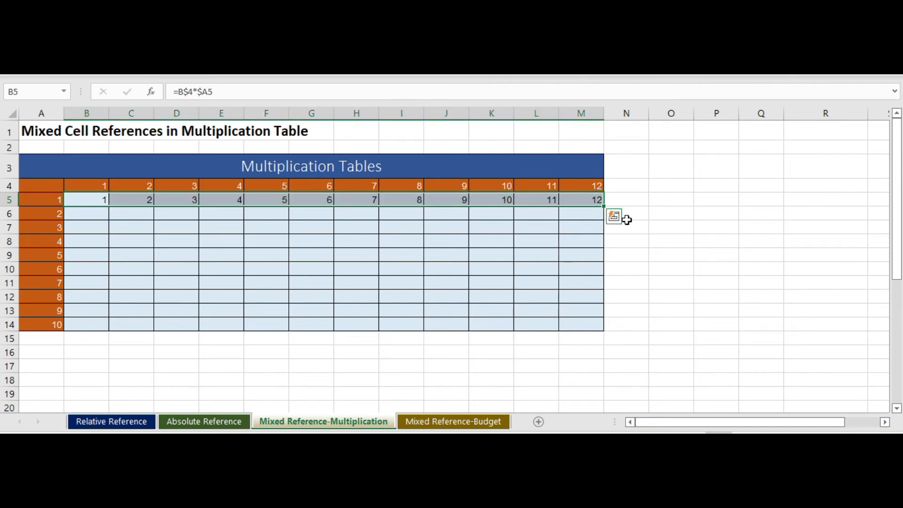
{"action": "double_click", "coordinate": [604, 207]}
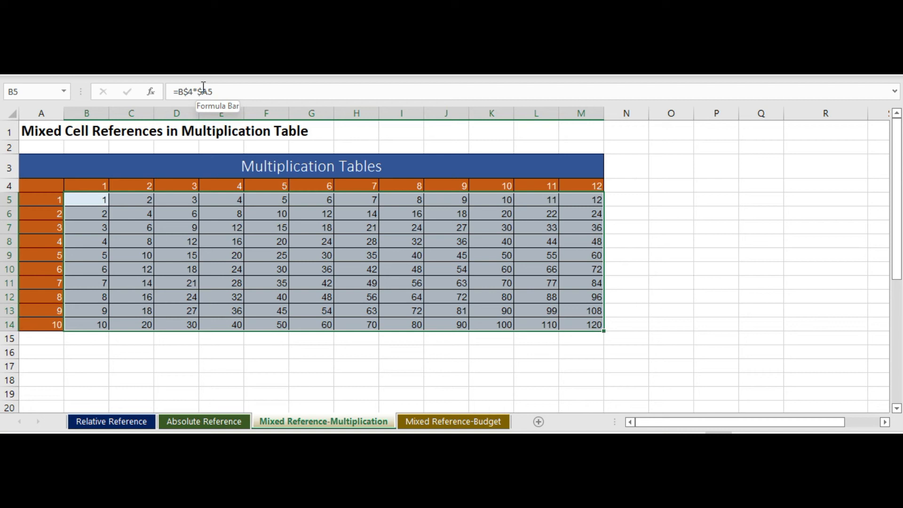
{"action": "key", "text": "Return"}
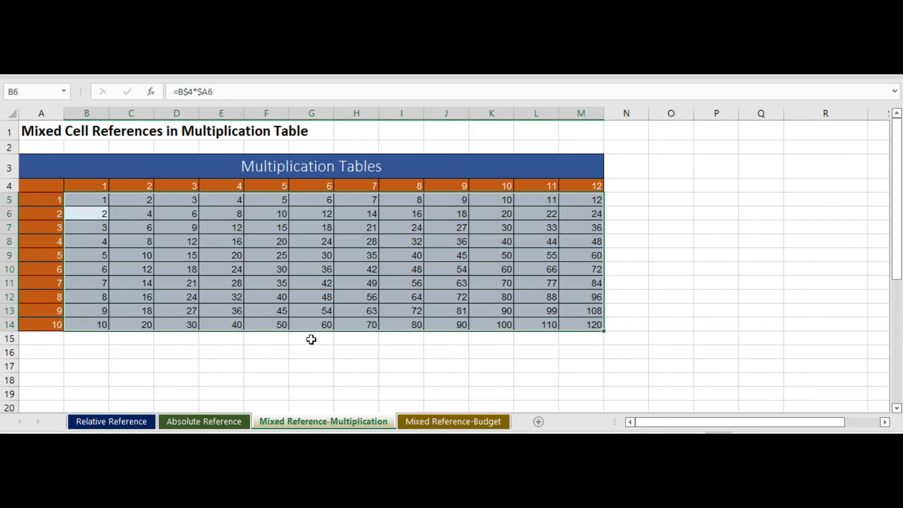
{"action": "left_click", "coordinate": [672, 352]}
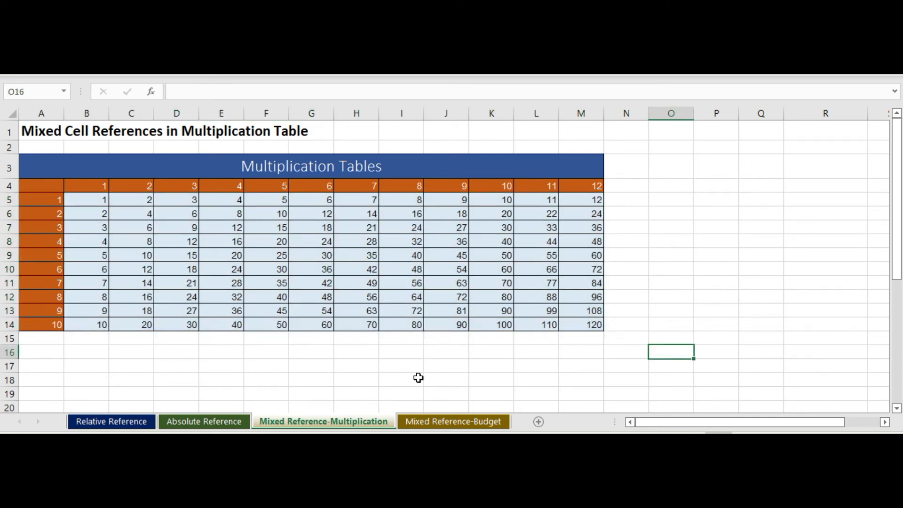
Step: Open the Mixed Reference-Budget sheet and examine the assumptions: January start revenue, revenue % increase, and expenses as a percentage of revenue
{"action": "left_click", "coordinate": [457, 423]}
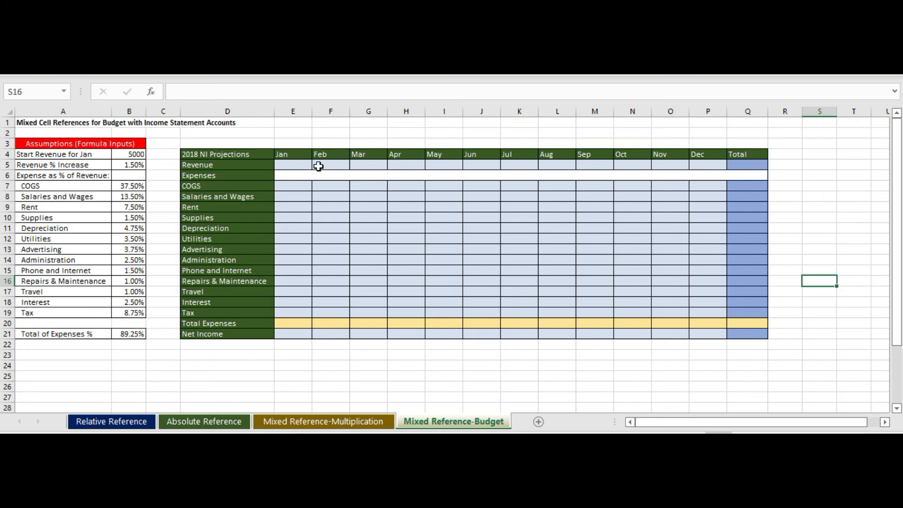
{"action": "left_click", "coordinate": [301, 165]}
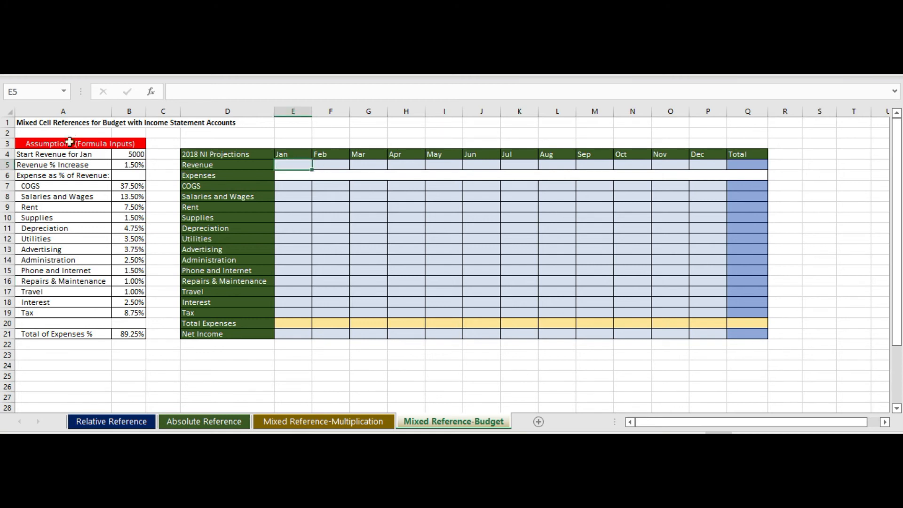
{"action": "left_click_drag", "start_coordinate": [69, 143], "coordinate": [127, 335]}
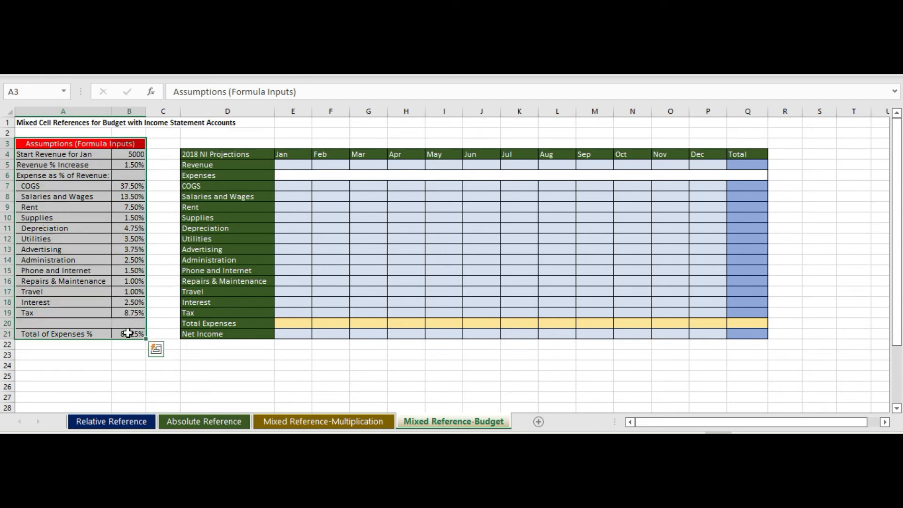
{"action": "left_click", "coordinate": [125, 154]}
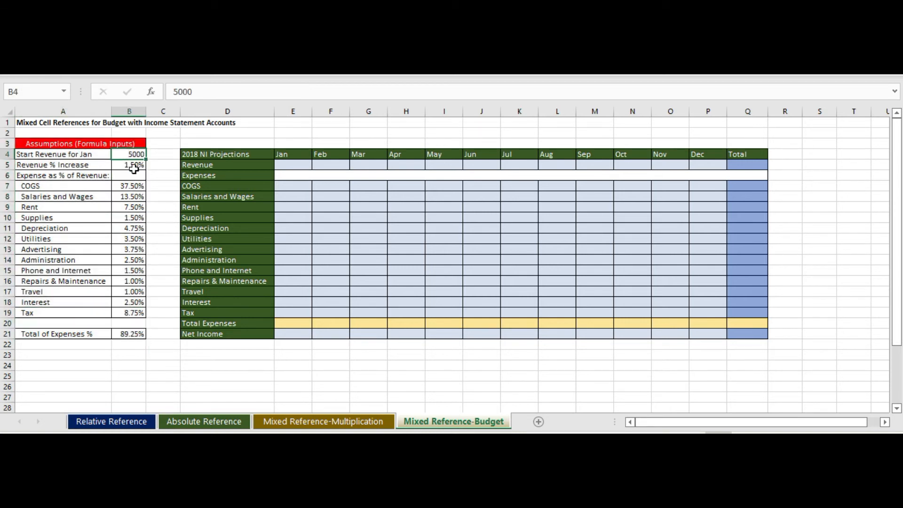
{"action": "left_click", "coordinate": [134, 168]}
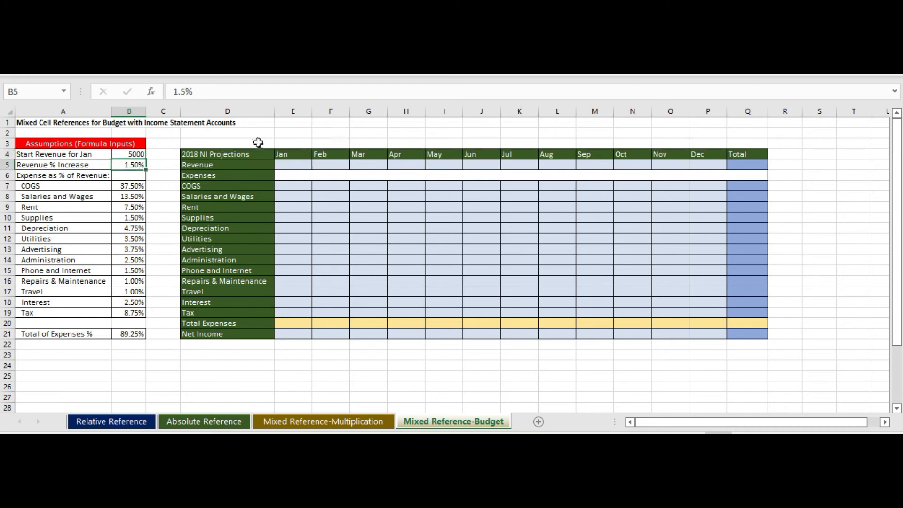
{"action": "left_click_drag", "start_coordinate": [55, 178], "coordinate": [126, 314]}
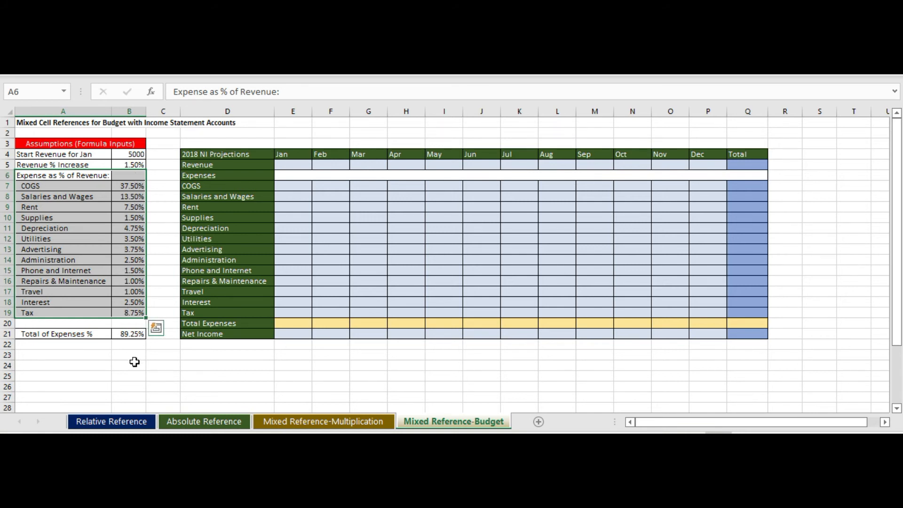
Step: Link January revenue in cell E5 to the start revenue in B4
{"action": "left_click", "coordinate": [302, 165]}
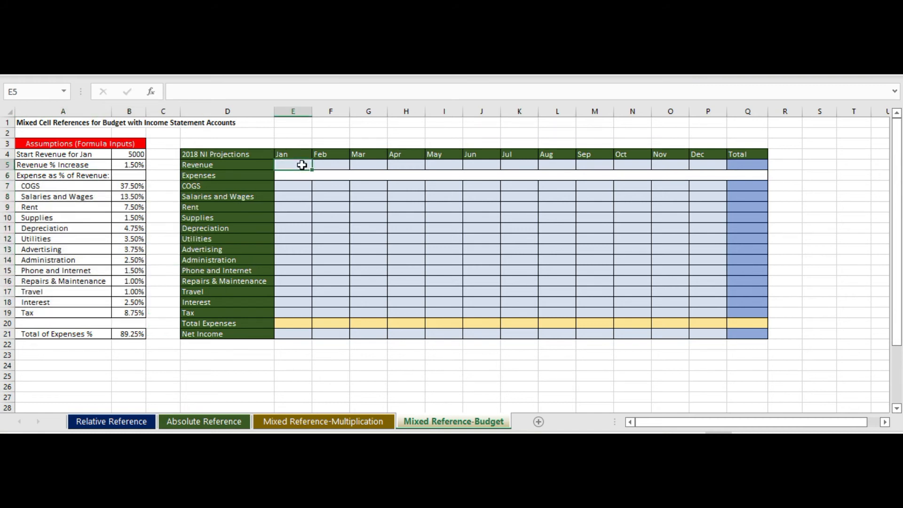
{"action": "type", "text": "="}
{"action": "left_click", "coordinate": [124, 155]}
{"action": "key", "text": "Return"}
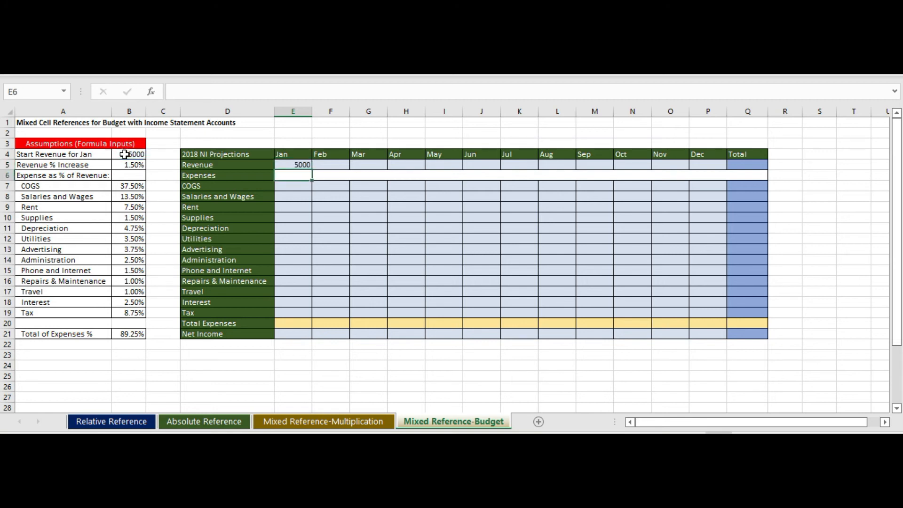
Step: Enter the February revenue formula =E5*$B$5 in cell F5, with an absolute reference to the revenue % increase
{"action": "left_click", "coordinate": [331, 165]}
{"action": "type", "text": "="}
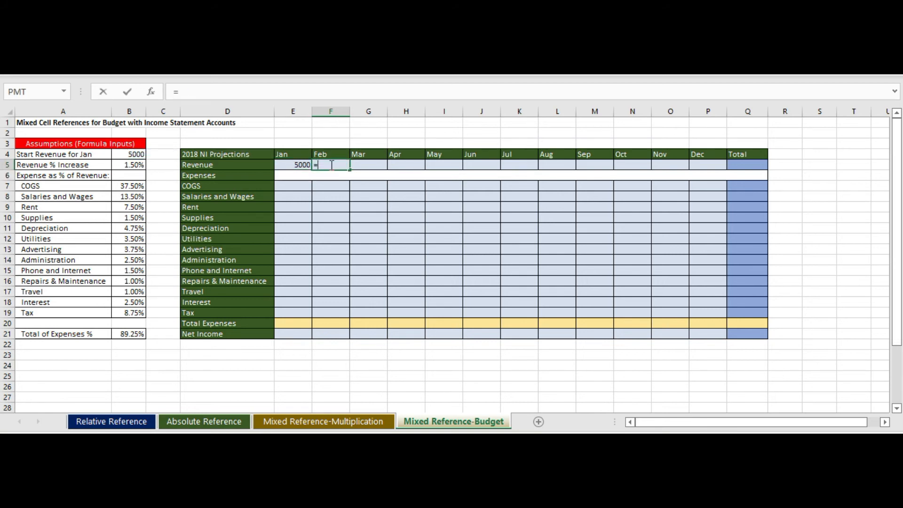
{"action": "left_click", "coordinate": [296, 165]}
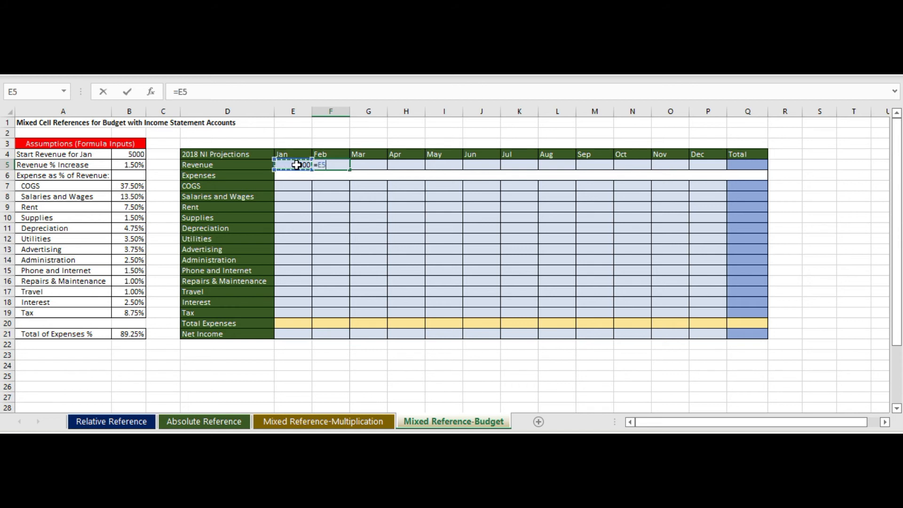
{"action": "type", "text": "*"}
{"action": "left_click", "coordinate": [121, 165]}
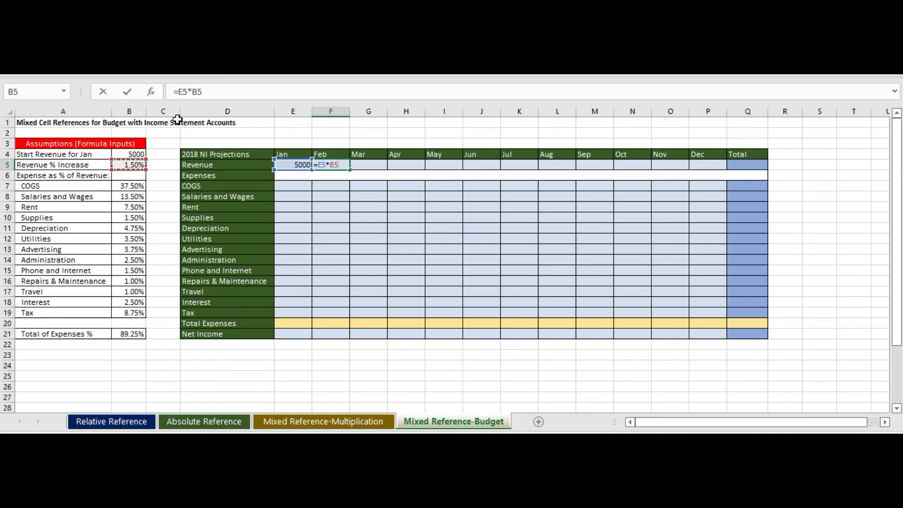
{"action": "left_click", "coordinate": [198, 90]}
{"action": "key", "text": "F4"}
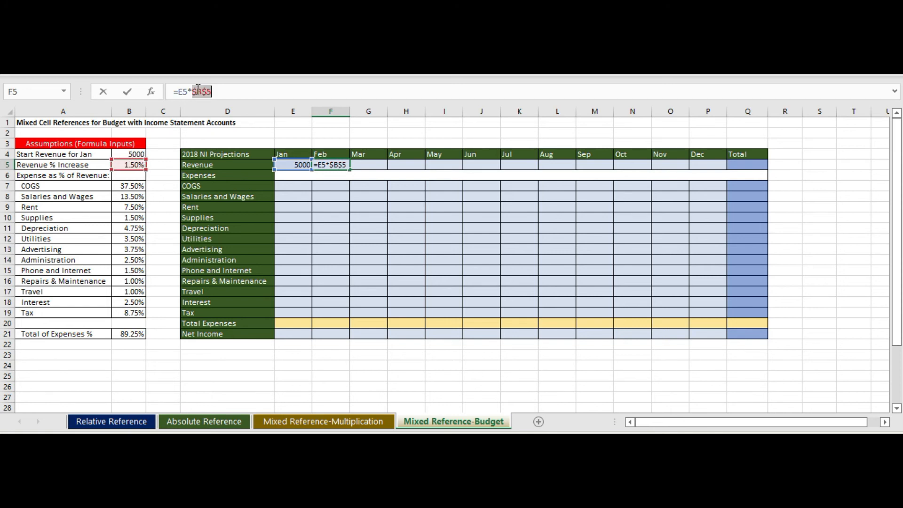
{"action": "key", "text": "Return"}
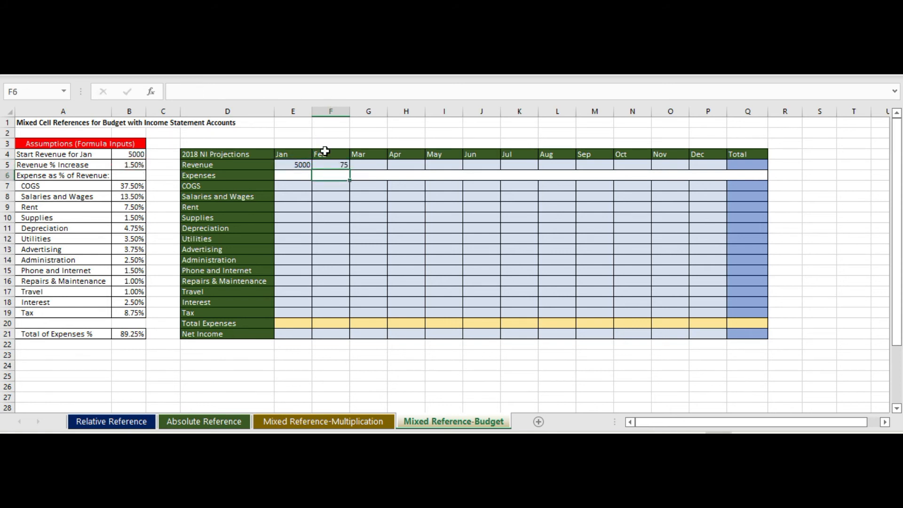
Step: Correct the February revenue formula in F5 to =E5*(1+$B$5)
{"action": "left_click", "coordinate": [336, 165]}
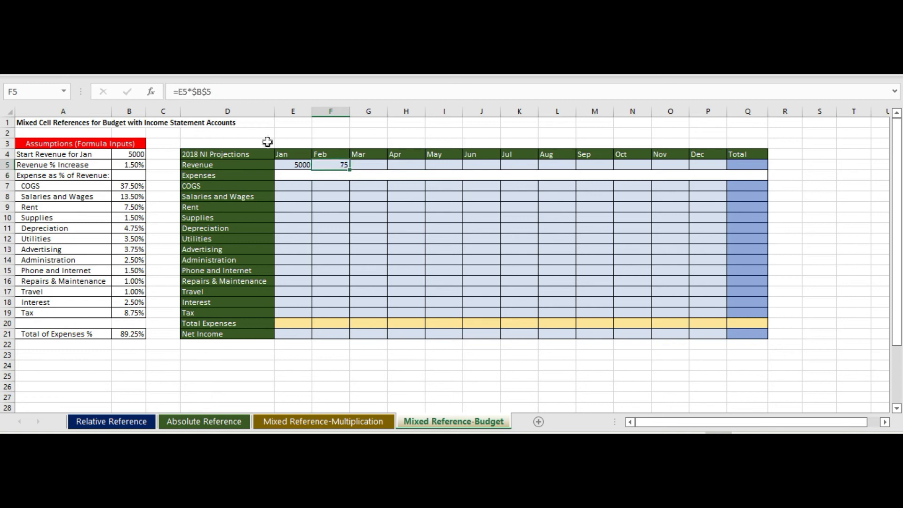
{"action": "left_click", "coordinate": [194, 93]}
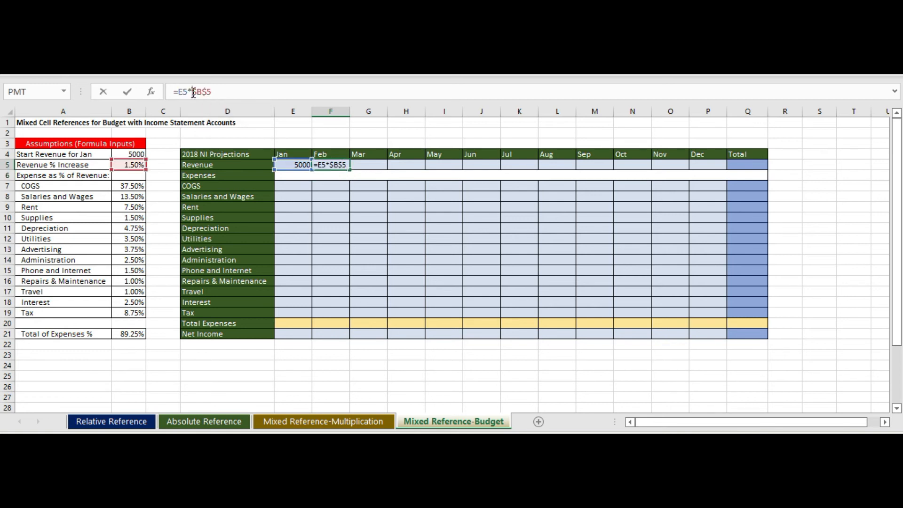
{"action": "type", "text": "(1"}
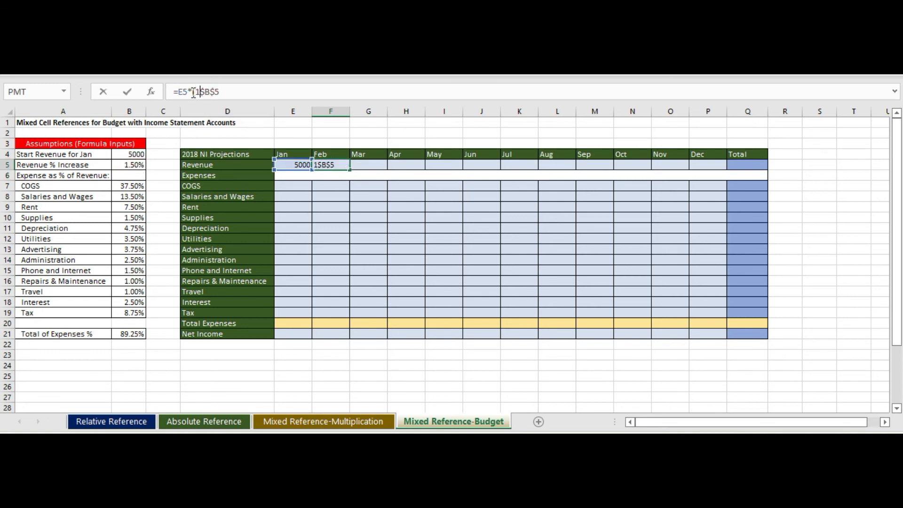
{"action": "type", "text": "+"}
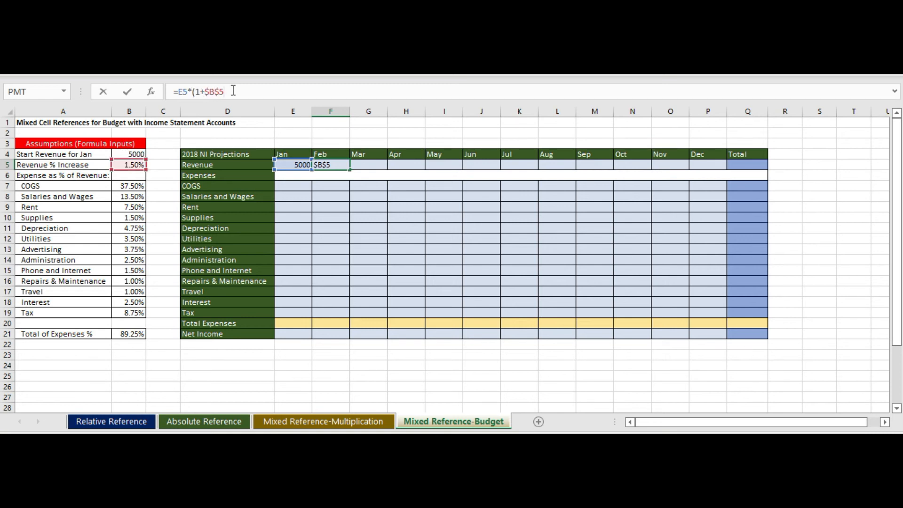
{"action": "type", "text": ")"}
{"action": "key", "text": "Return"}
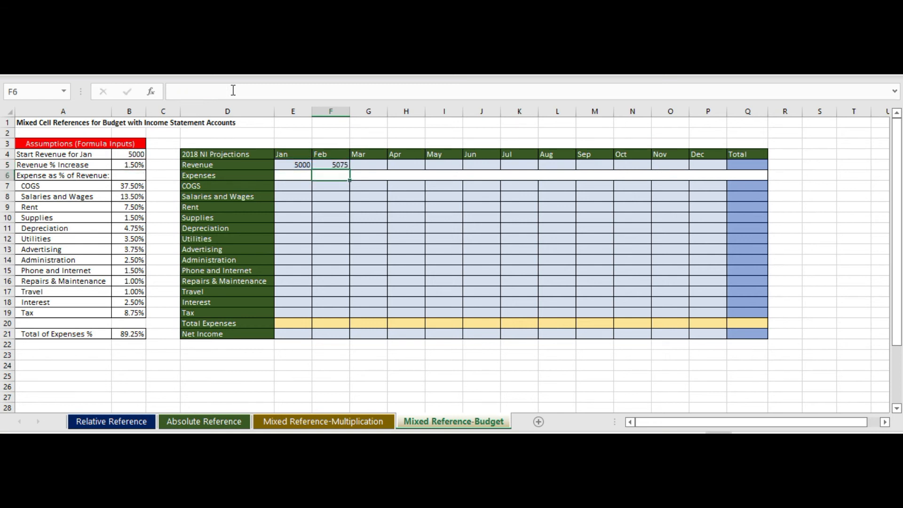
Step: Fill the February revenue formula across through December in P5 and format F5:P5 to show no decimal places
{"action": "left_click", "coordinate": [337, 166]}
{"action": "left_click_drag", "start_coordinate": [350, 171], "coordinate": [720, 184]}
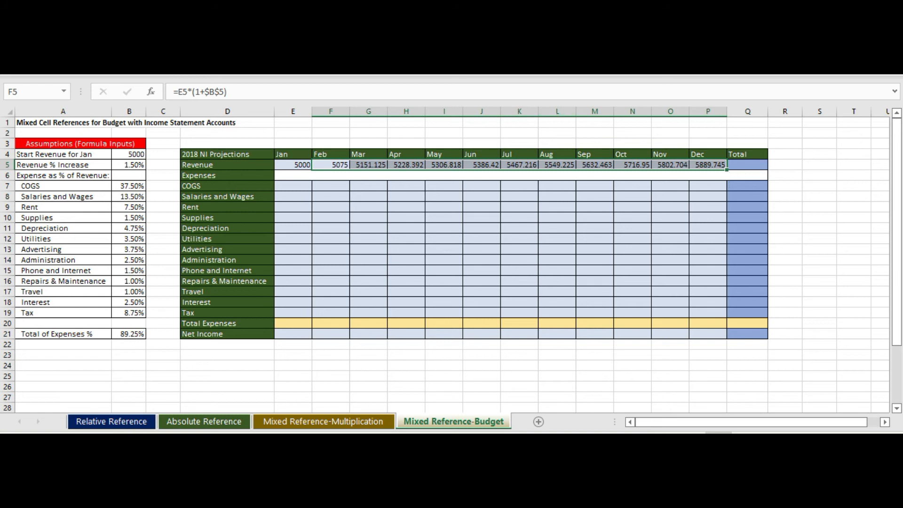
{"action": "key", "text": "alt+h"}
{"action": "key", "text": "0"}
{"action": "key", "text": "alt+h"}
{"action": "key", "text": "9"}
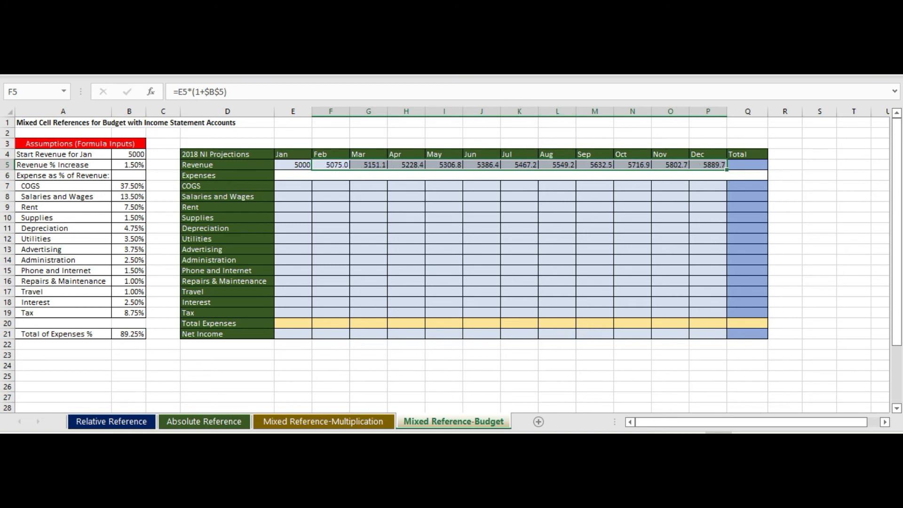
{"action": "key", "text": "alt+h"}
{"action": "key", "text": "9"}
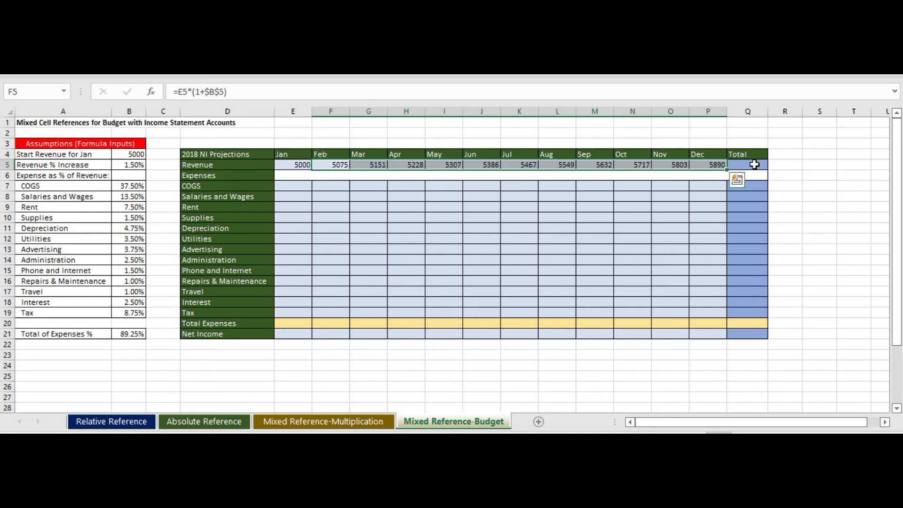
Step: Total the monthly revenue in cell Q5 with AutoSum
{"action": "left_click", "coordinate": [754, 164]}
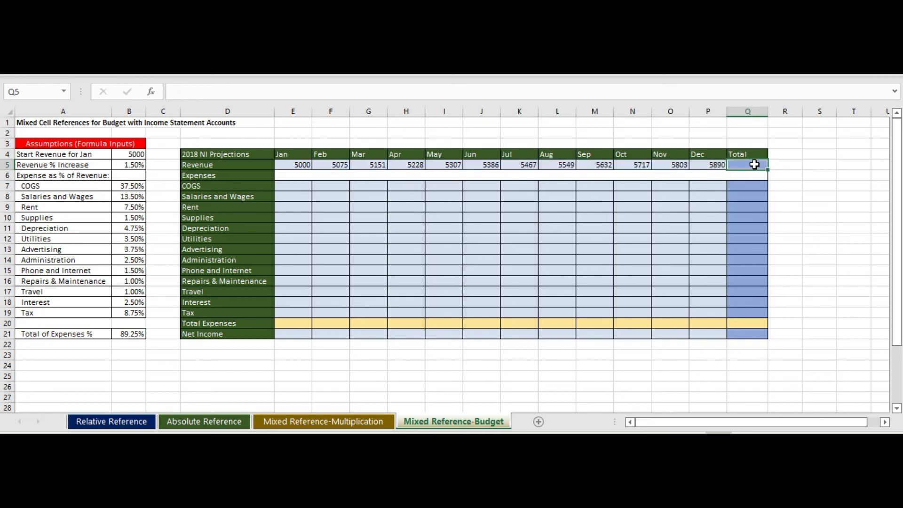
{"action": "key", "text": "alt+equal"}
{"action": "key", "text": "Return"}
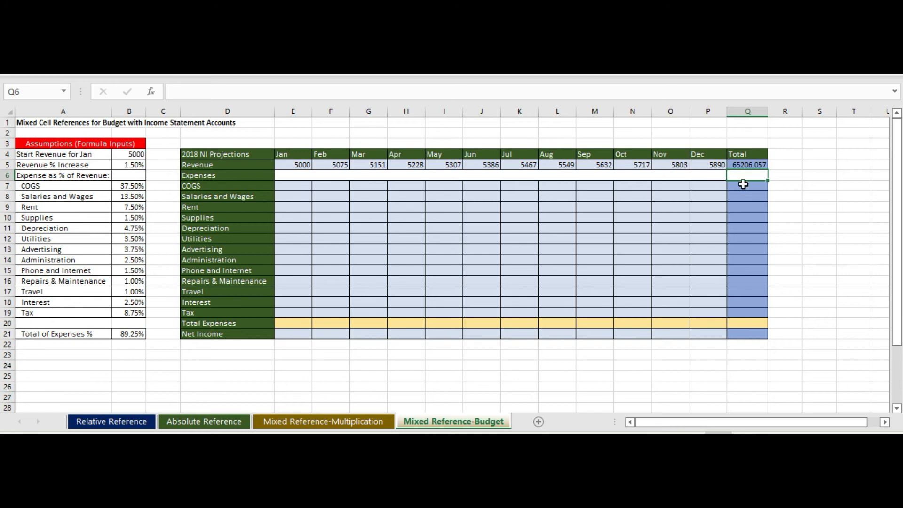
Step: Enter the January COGS formula =E5*B7 in cell E7
{"action": "left_click", "coordinate": [294, 188]}
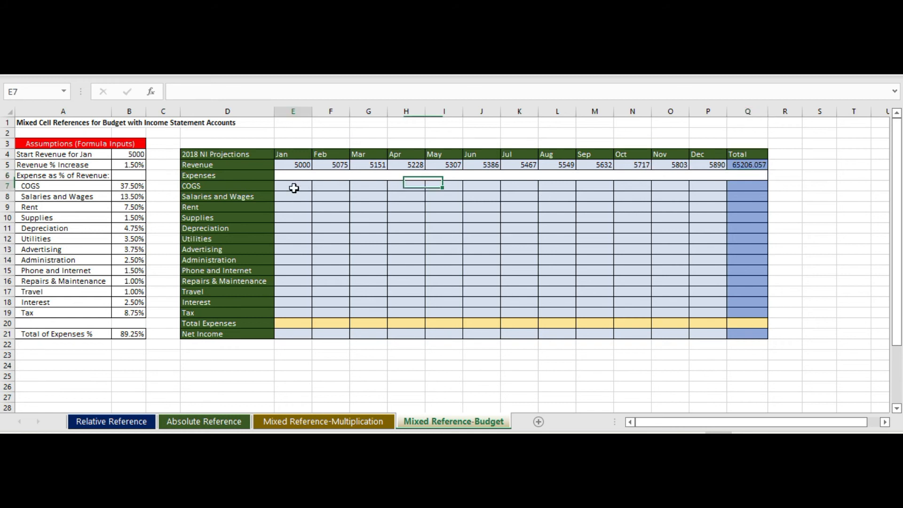
{"action": "type", "text": "="}
{"action": "left_click", "coordinate": [298, 164]}
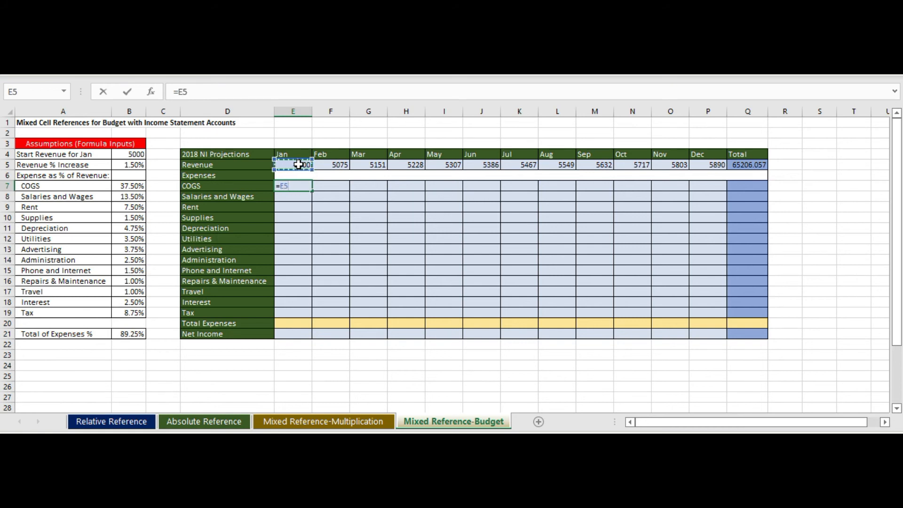
{"action": "type", "text": "*"}
{"action": "left_click", "coordinate": [127, 186]}
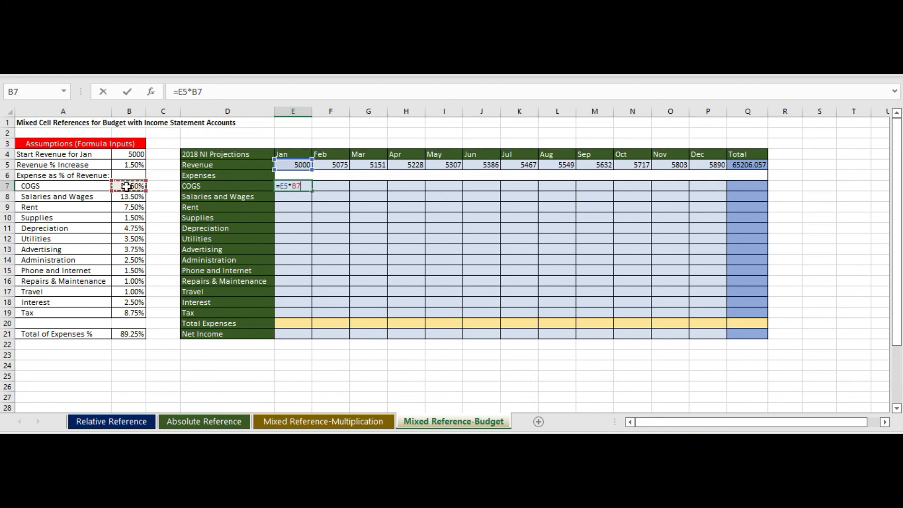
{"action": "key", "text": "Return"}
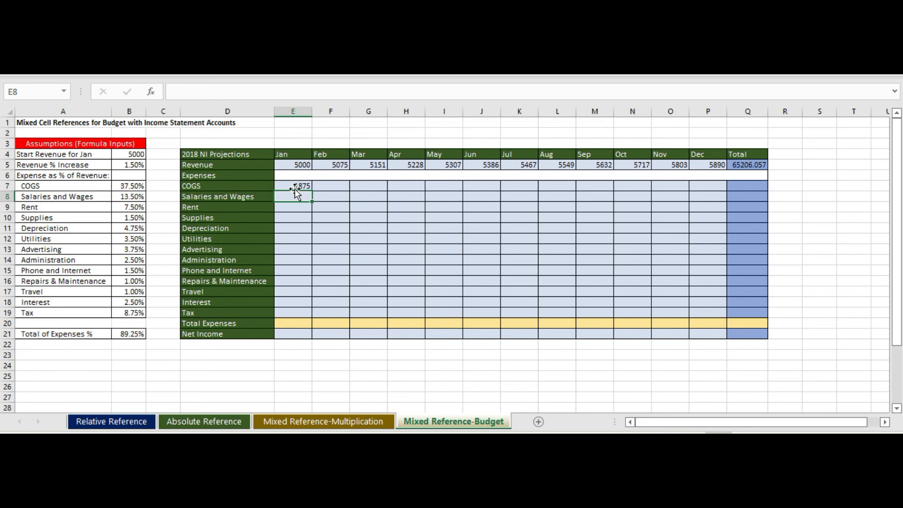
Step: Lock the revenue row and the percentage column in the E7 formula so it reads =E$5*$B7
{"action": "left_click", "coordinate": [297, 185]}
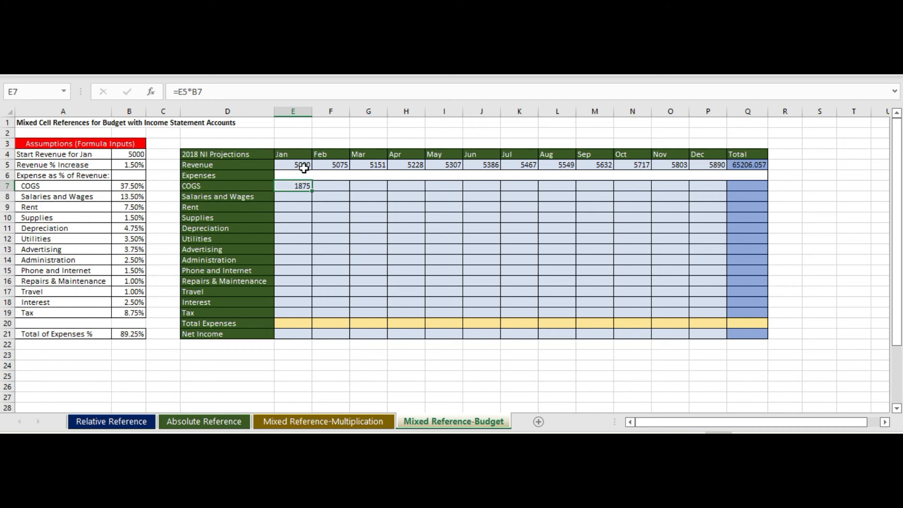
{"action": "left_click", "coordinate": [185, 94]}
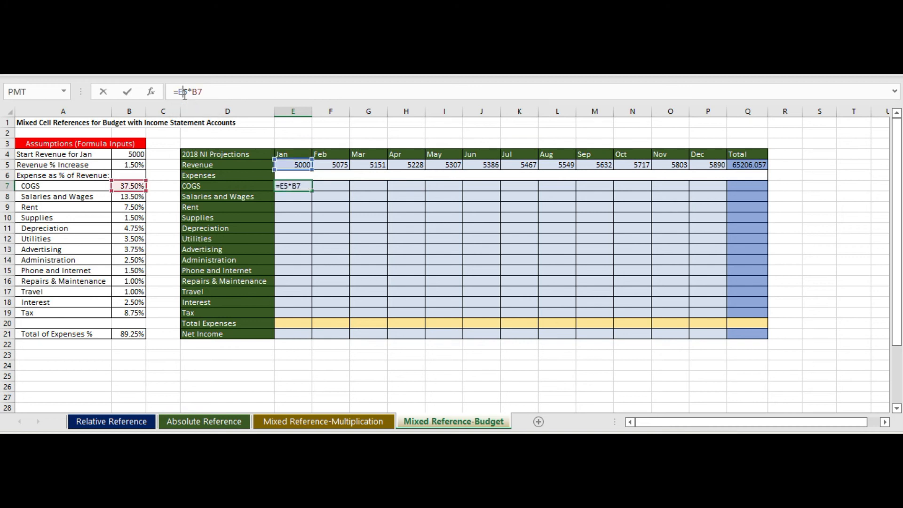
{"action": "type", "text": "$"}
{"action": "key", "text": "Return"}
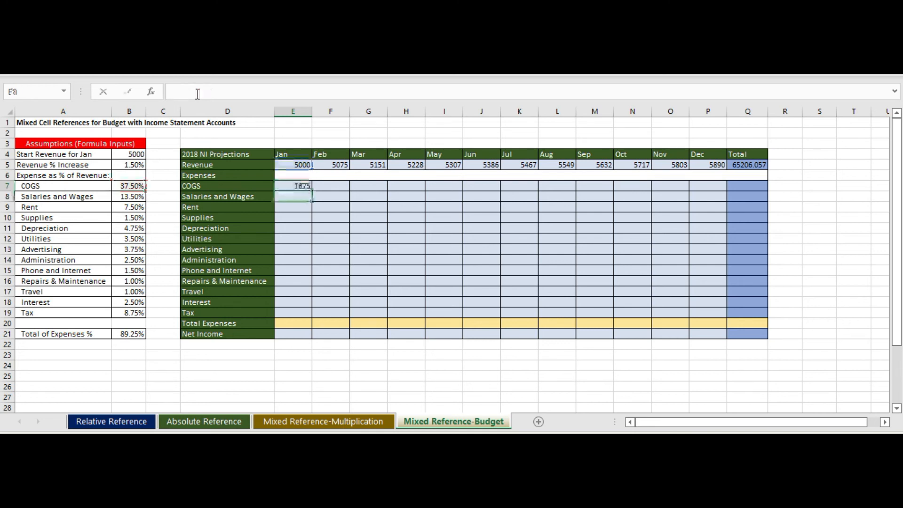
{"action": "left_click", "coordinate": [298, 186]}
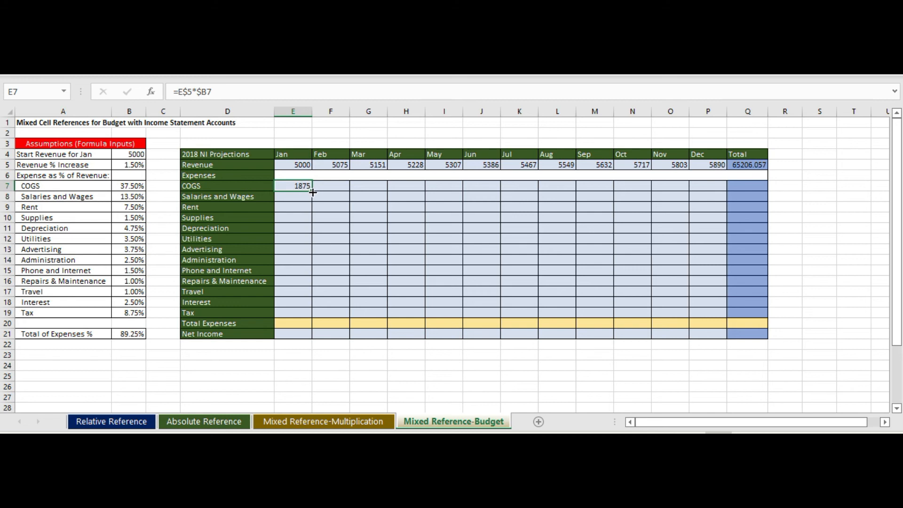
Step: Fill the January COGS formula through December and down to the Tax row, E7:P19, and format the range with no decimal places
{"action": "left_click_drag", "start_coordinate": [314, 194], "coordinate": [726, 202]}
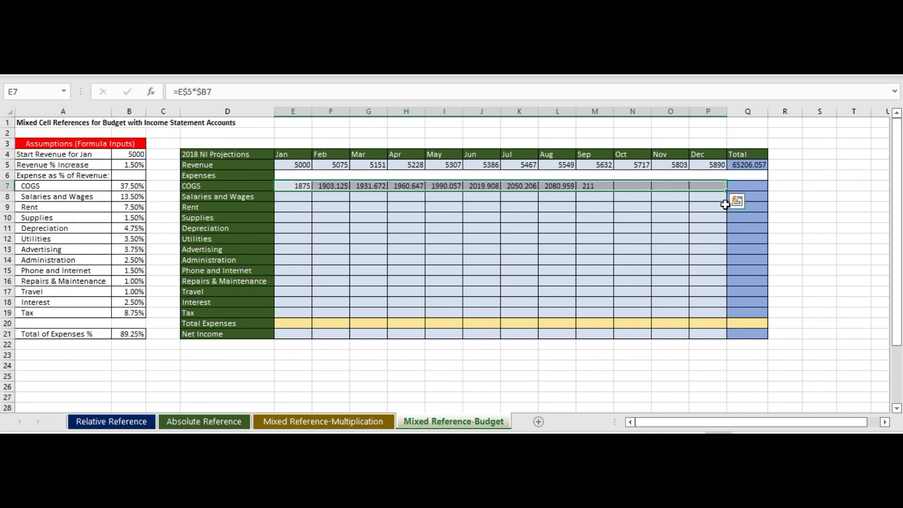
{"action": "left_click_drag", "start_coordinate": [726, 190], "coordinate": [733, 315]}
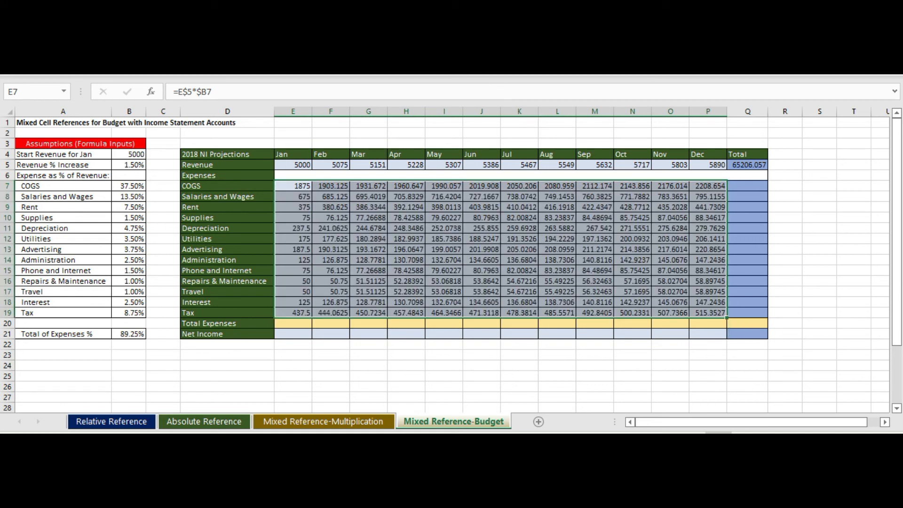
{"action": "key", "text": "alt+h"}
{"action": "key", "text": "9"}
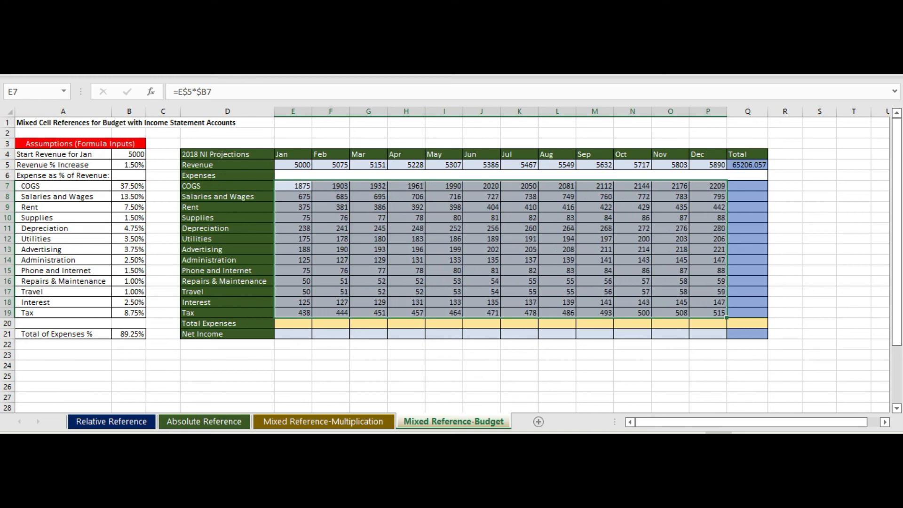
Step: Total the COGS row in Q7 with AutoSum over E7:P7 and fill the sum down to the Tax row in Q19
{"action": "left_click", "coordinate": [747, 187]}
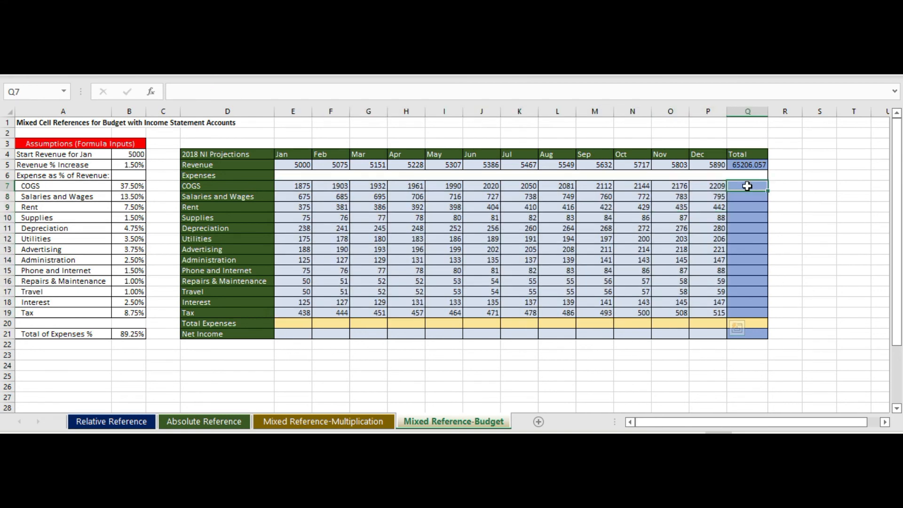
{"action": "type", "text": "="}
{"action": "key", "text": "BackSpace"}
{"action": "key", "text": "Escape"}
{"action": "key", "text": "alt+equal"}
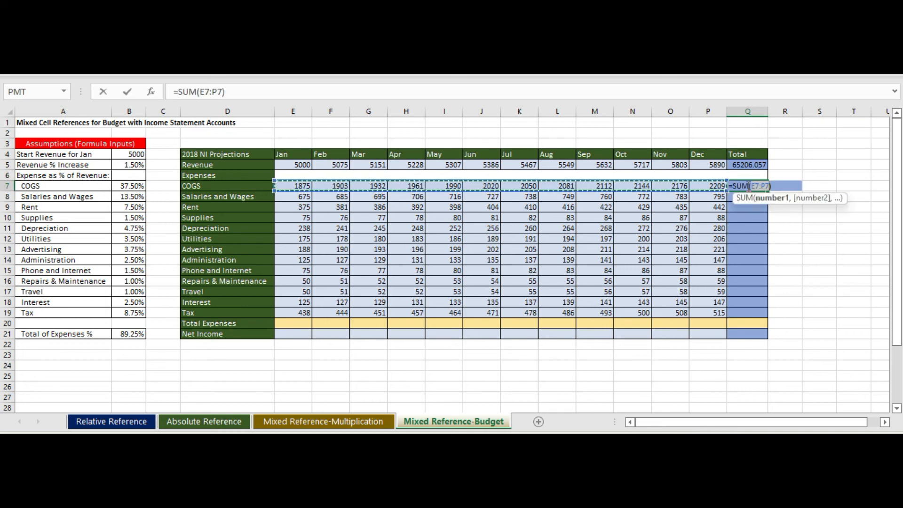
{"action": "key", "text": "Return"}
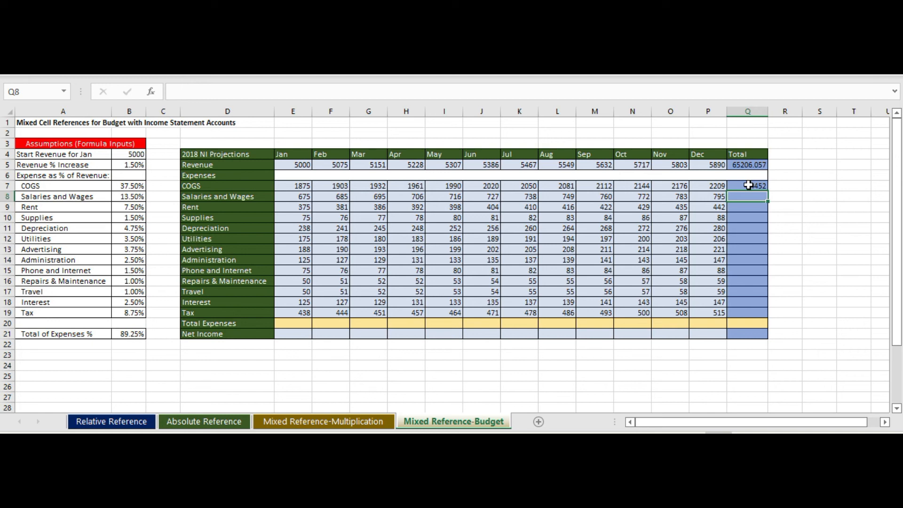
{"action": "left_click", "coordinate": [749, 185]}
{"action": "left_click_drag", "start_coordinate": [769, 192], "coordinate": [768, 320]}
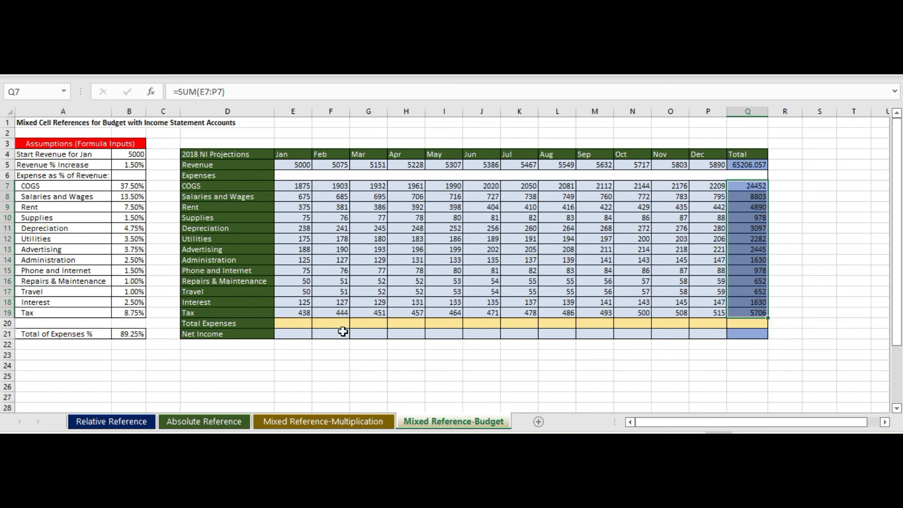
Step: Total the January expenses in E20 with AutoSum over E7:E19 and fill the sum across through the Total column in Q20
{"action": "left_click", "coordinate": [297, 323]}
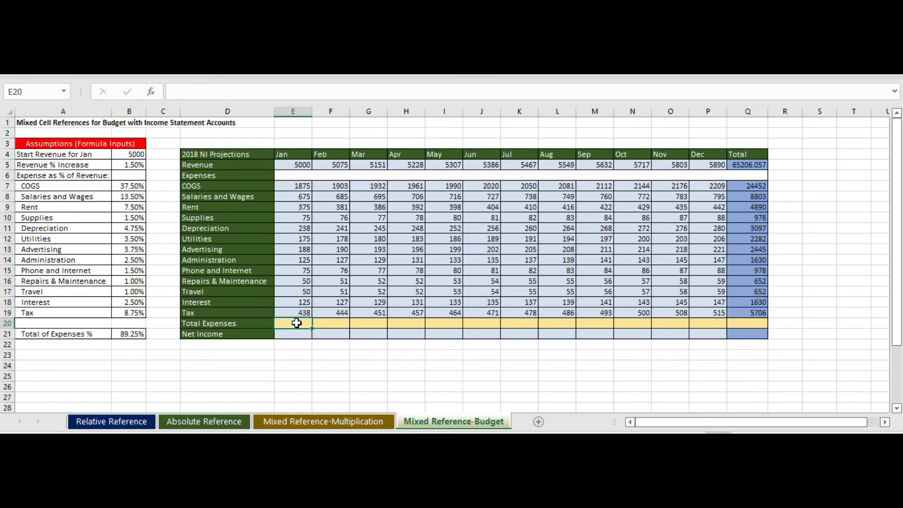
{"action": "key", "text": "alt+equal"}
{"action": "key", "text": "Return"}
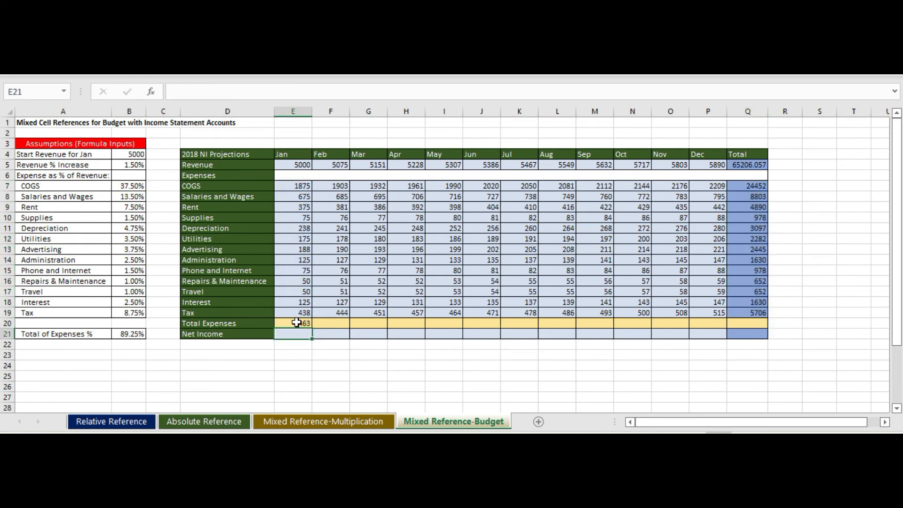
{"action": "left_click", "coordinate": [297, 323]}
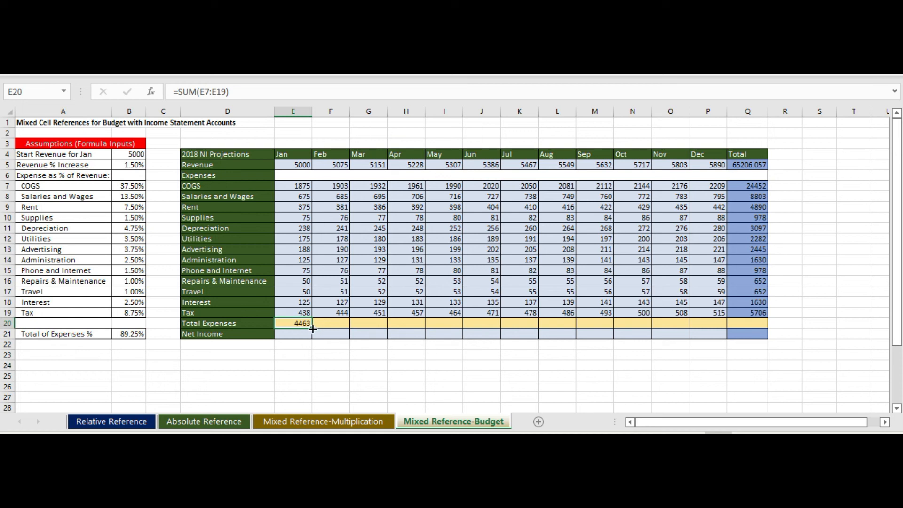
{"action": "left_click_drag", "start_coordinate": [312, 328], "coordinate": [753, 333]}
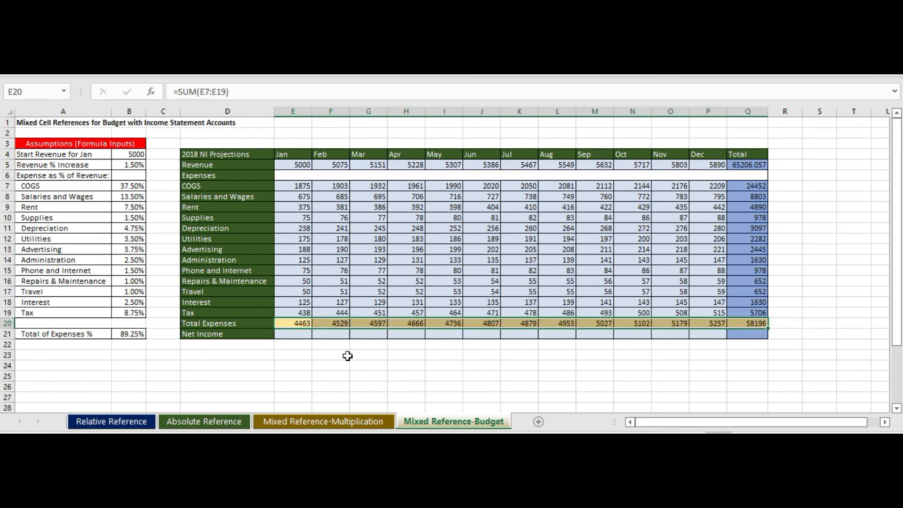
Step: Enter the January net income formula =E5-E20 in E21 and fill it across through the Total column in Q21
{"action": "left_click", "coordinate": [299, 335]}
{"action": "type", "text": "="}
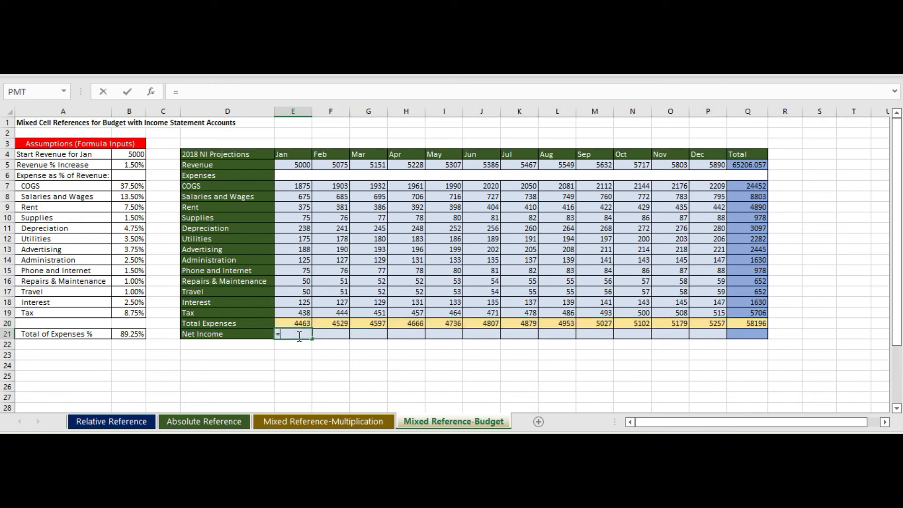
{"action": "left_click", "coordinate": [291, 167]}
{"action": "type", "text": "-"}
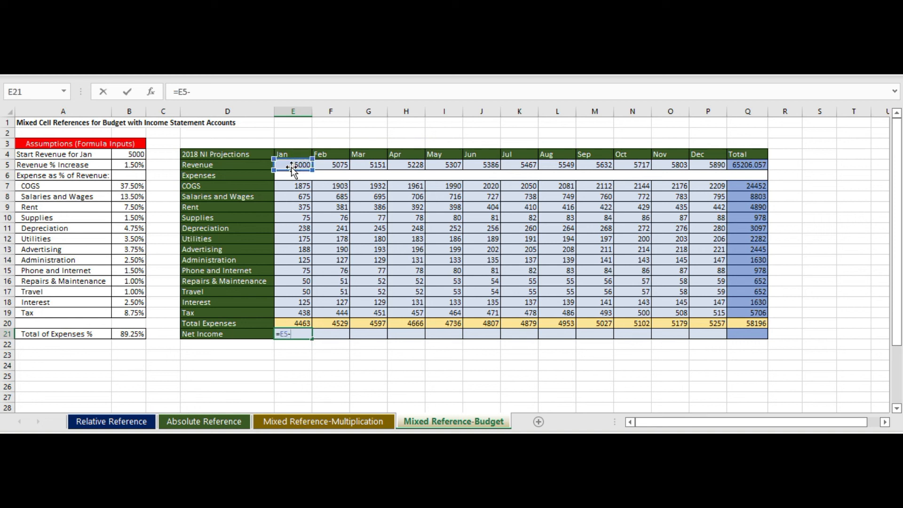
{"action": "left_click", "coordinate": [301, 324]}
{"action": "key", "text": "Return"}
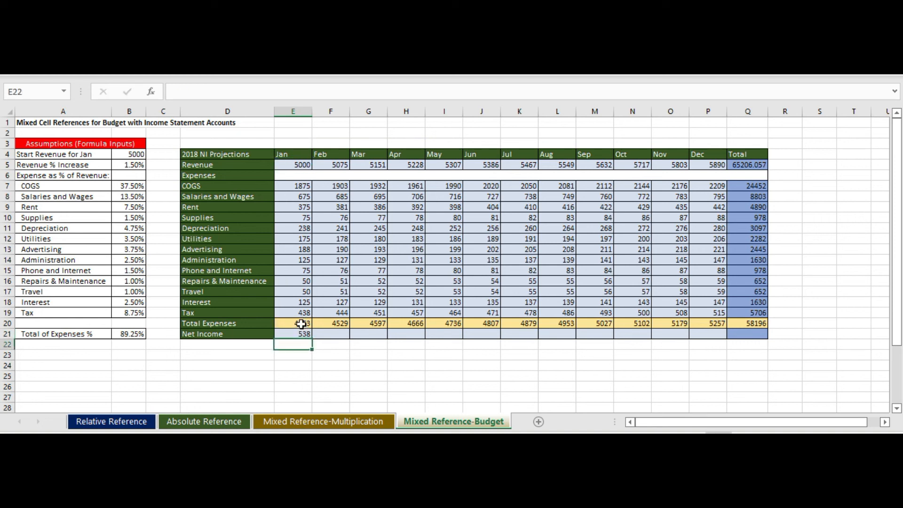
{"action": "left_click", "coordinate": [295, 335]}
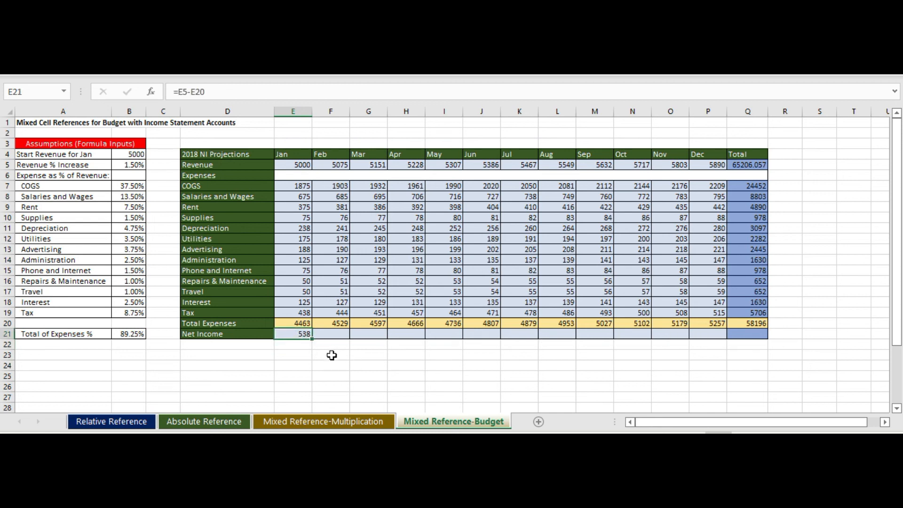
{"action": "left_click_drag", "start_coordinate": [314, 338], "coordinate": [775, 335]}
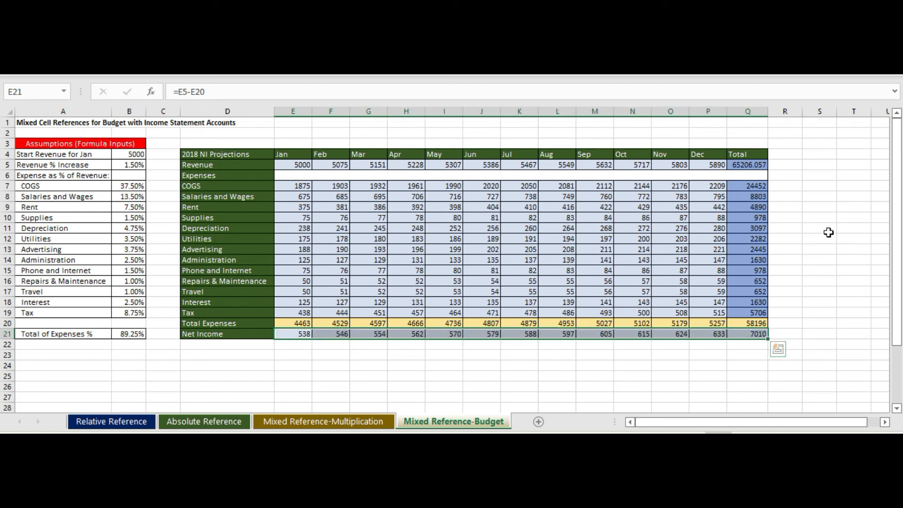
Step: Examine the E7 formula alongside the row 5 and column B that its mixed references lock
{"action": "left_click", "coordinate": [301, 185]}
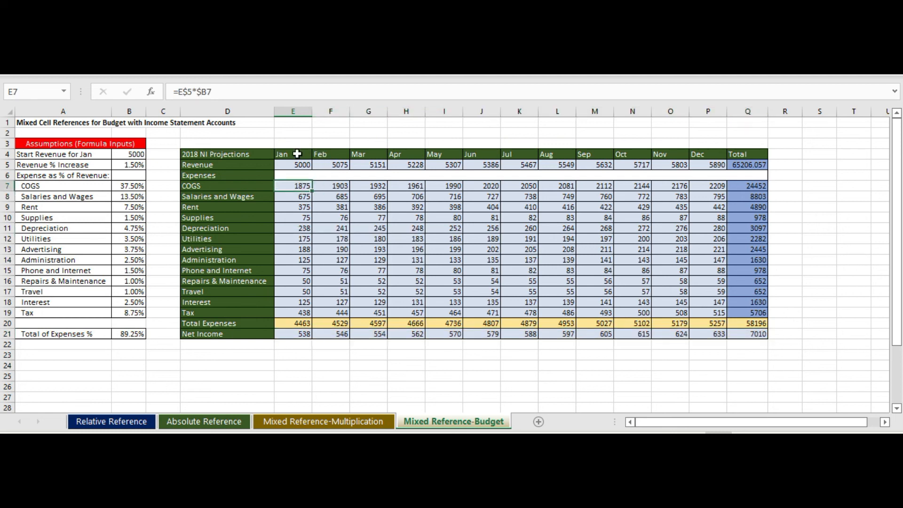
{"action": "left_click", "coordinate": [9, 164]}
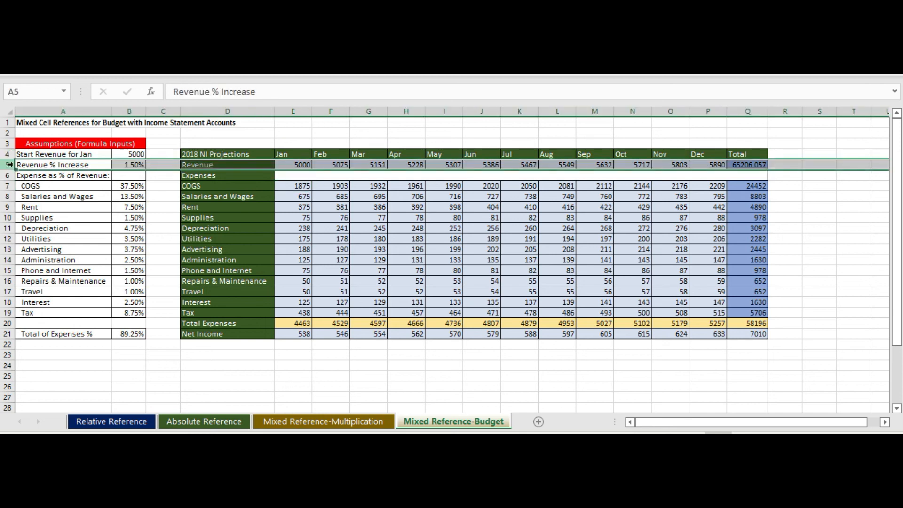
{"action": "left_click", "coordinate": [305, 183]}
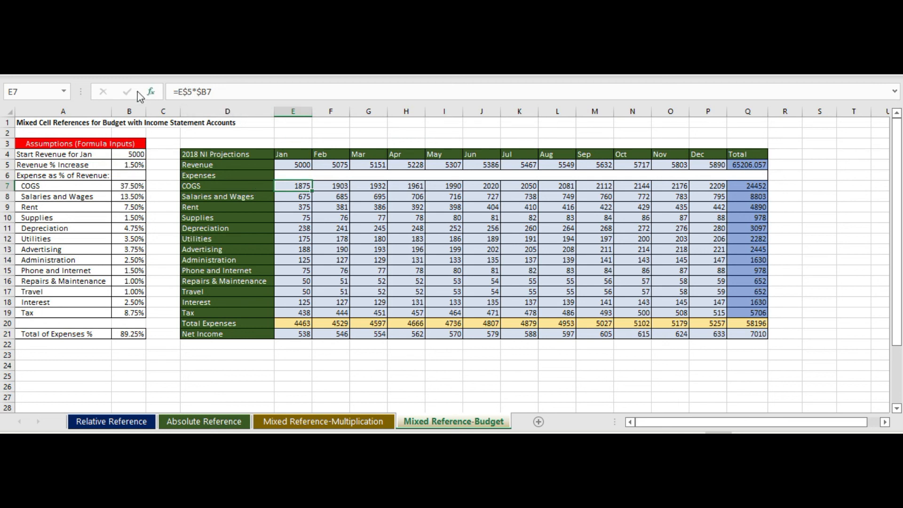
{"action": "left_click", "coordinate": [127, 111]}
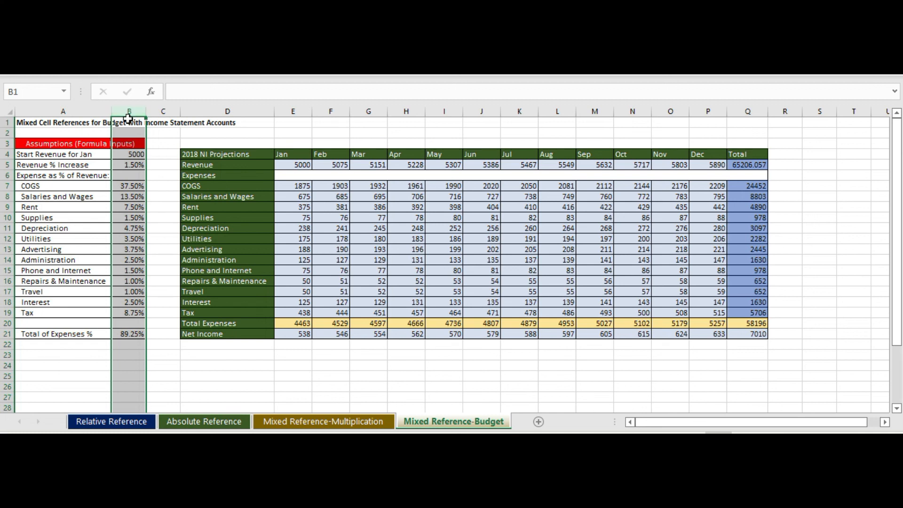
{"action": "left_click", "coordinate": [303, 186]}
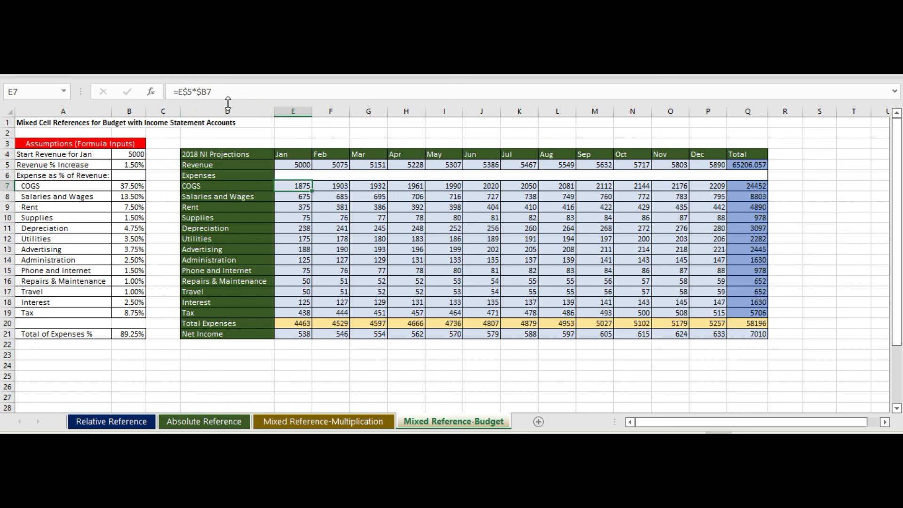
Step: Cycle the COGS percentage reference in the E7 formula through its absolute, mixed and relative forms back to $B7
{"action": "left_click", "coordinate": [209, 91]}
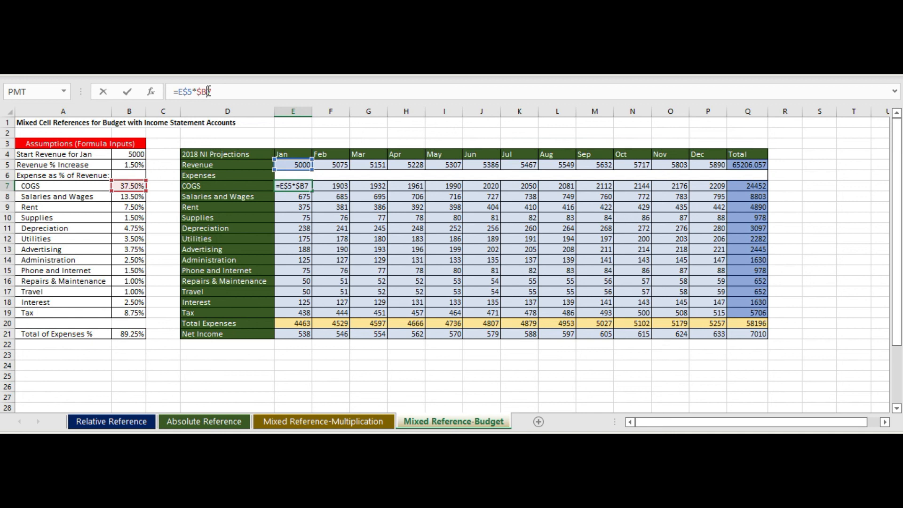
{"action": "key", "text": "F4"}
{"action": "key", "text": "F4"}
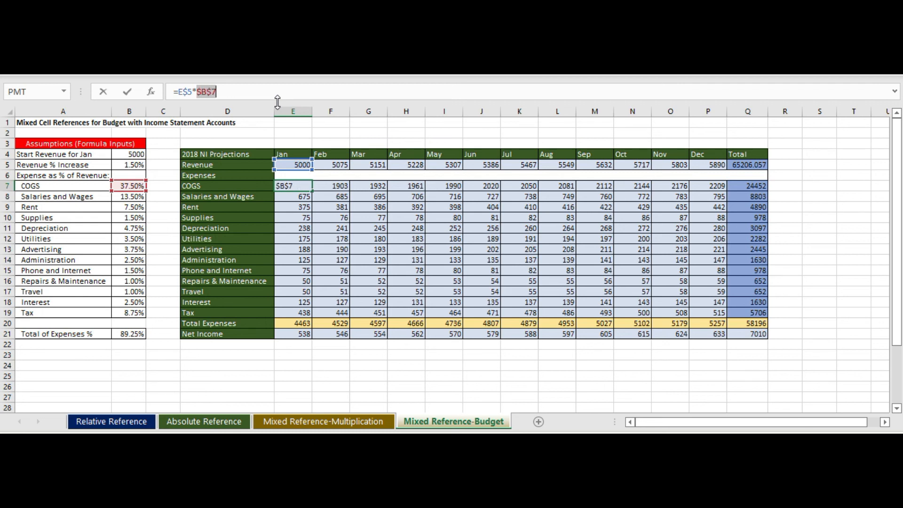
{"action": "key", "text": "F4"}
{"action": "key", "text": "F4"}
{"action": "key", "text": "F4"}
{"action": "key", "text": "F4"}
{"action": "key", "text": "F4"}
{"action": "key", "text": "F4"}
{"action": "key", "text": "Return"}
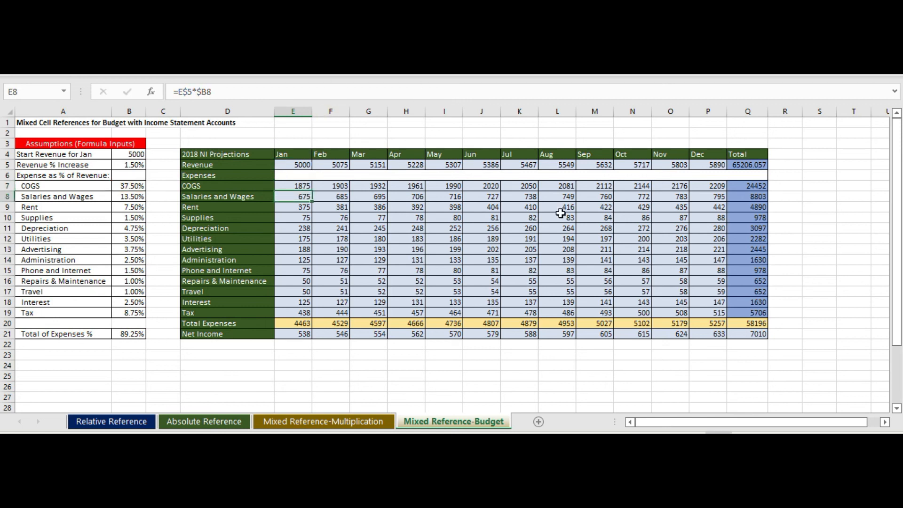